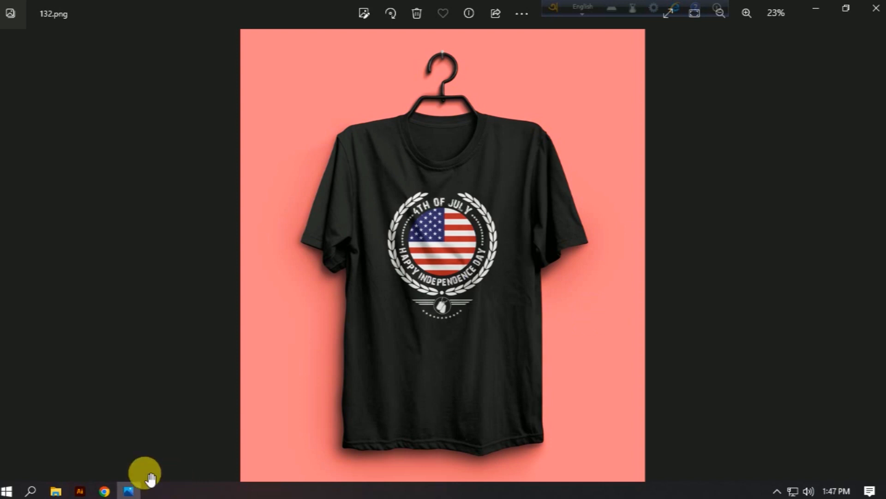
Switch to Chrome, search for "us independence day" in a new tab to check the holiday's date, and return to Illustrator.
{"action": "left_click", "coordinate": [104, 491]}
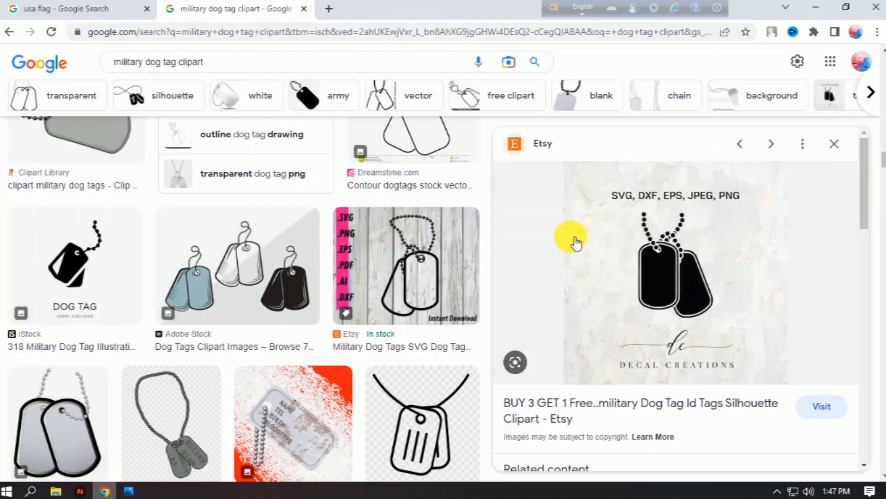
{"action": "left_click", "coordinate": [329, 9]}
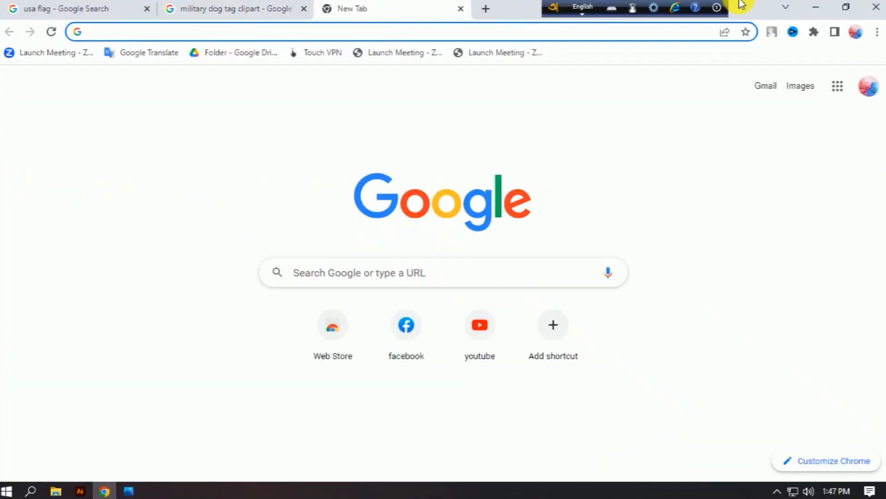
{"action": "type", "text": "usa"}
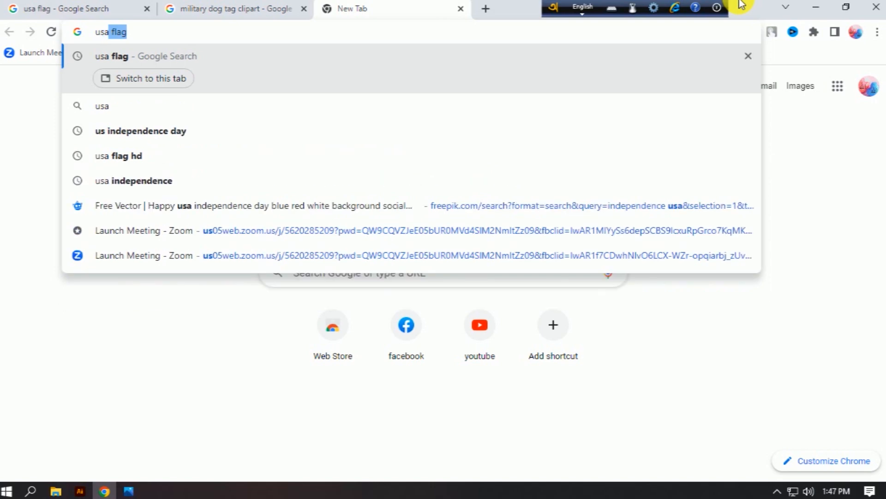
{"action": "type", "text": " inde"}
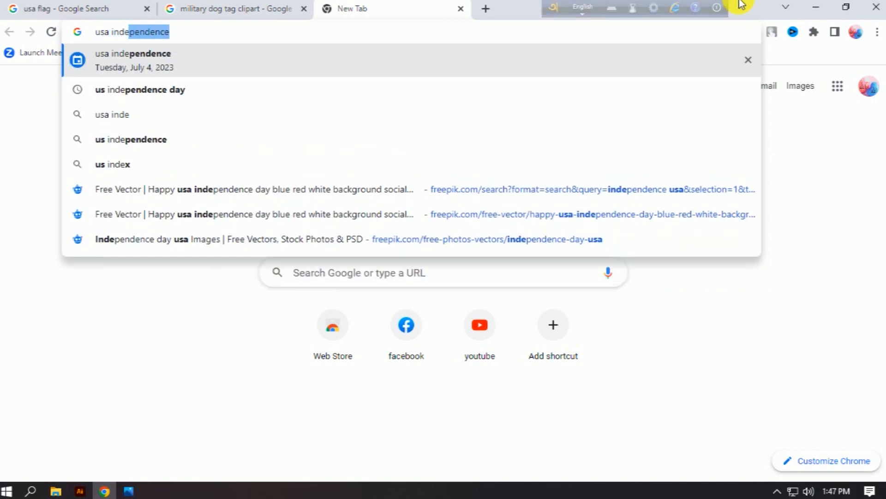
{"action": "left_click", "coordinate": [269, 91]}
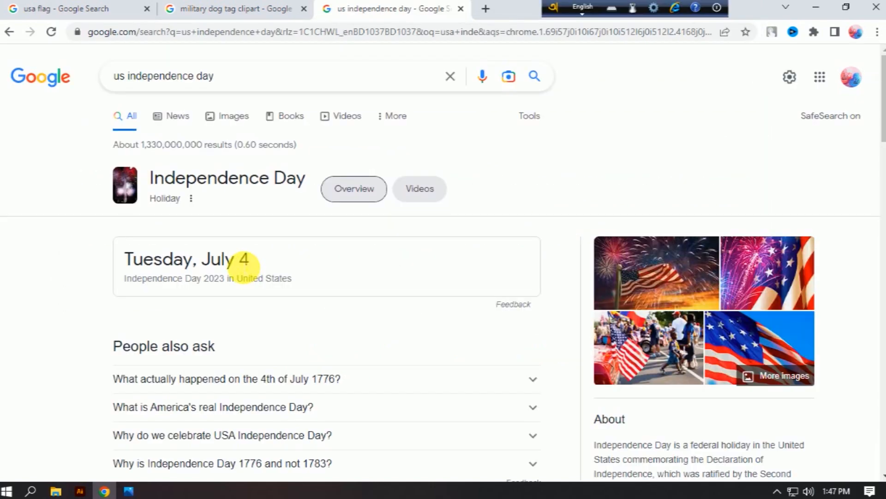
{"action": "left_click_drag", "start_coordinate": [202, 262], "coordinate": [281, 246]}
{"action": "left_click", "coordinate": [276, 249]}
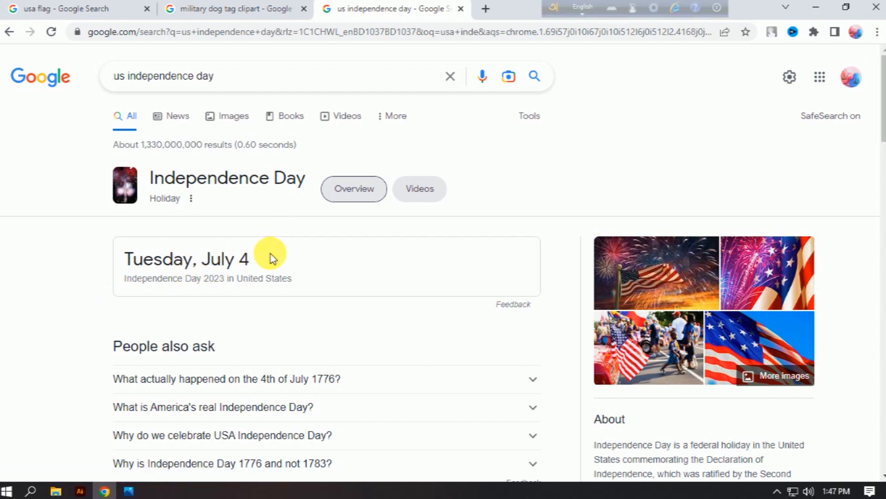
{"action": "key", "text": "alt+Tab"}
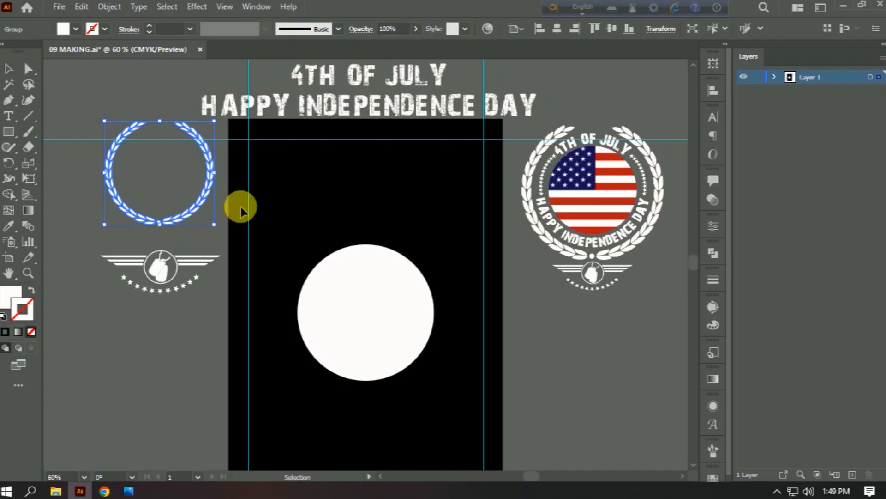
{"action": "left_click", "coordinate": [240, 210]}
{"action": "left_click", "coordinate": [175, 222]}
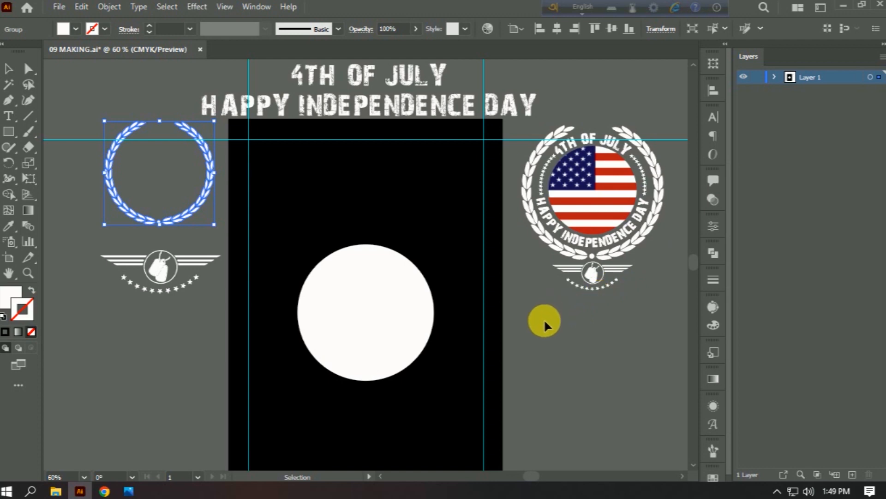
{"action": "left_click", "coordinate": [366, 289]}
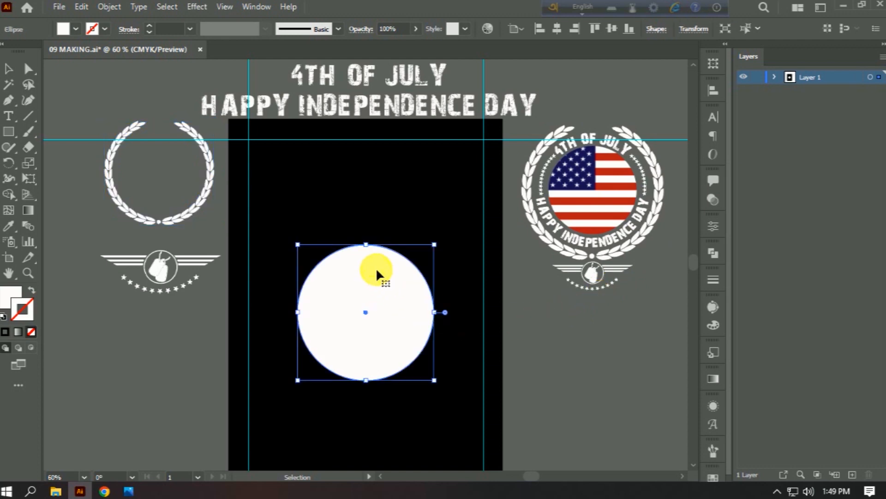
{"action": "left_click", "coordinate": [390, 203]}
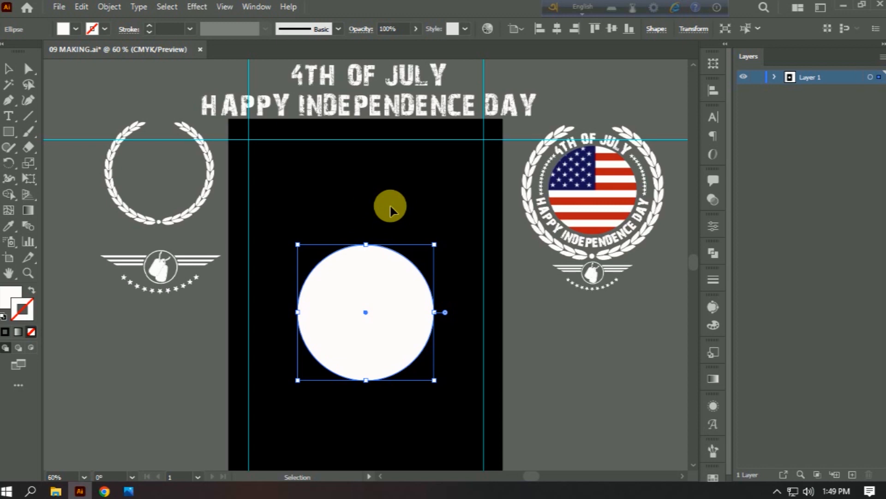
{"action": "left_click", "coordinate": [373, 262]}
{"action": "left_click", "coordinate": [399, 204]}
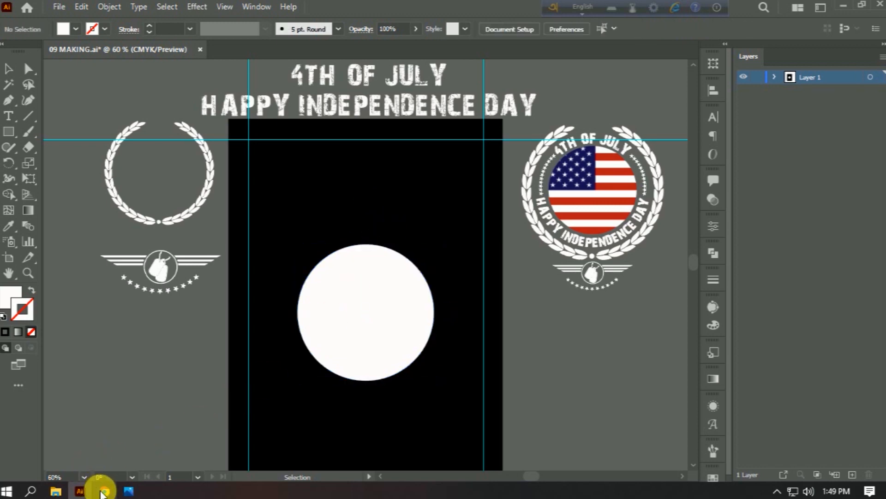
Switch to Chrome and copy the iStock flag image previewed in the "usa flag" image results.
{"action": "left_click", "coordinate": [105, 491]}
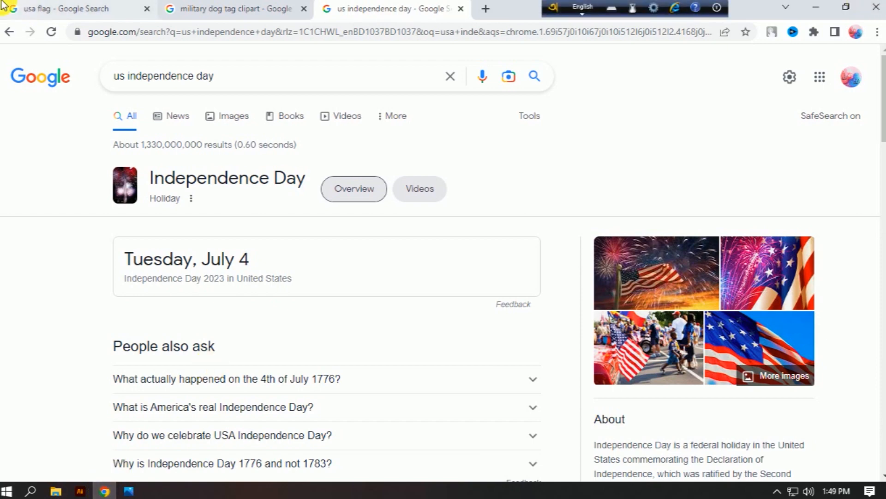
{"action": "left_click", "coordinate": [12, 9]}
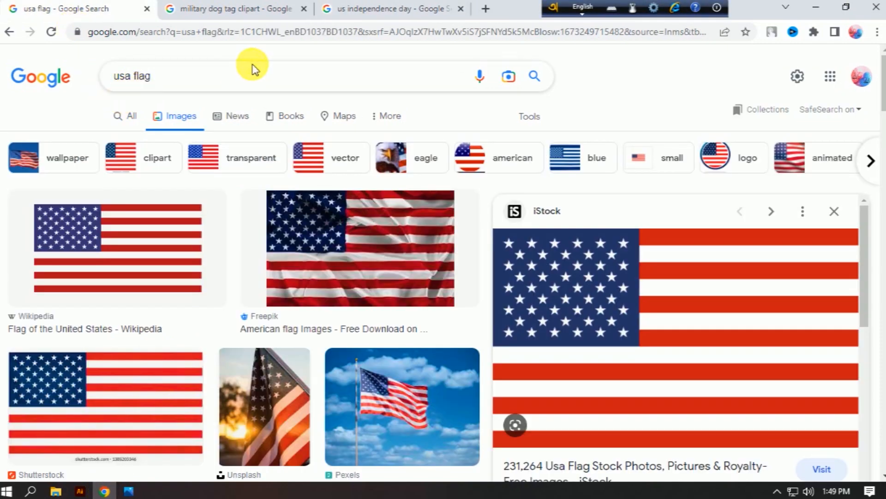
{"action": "scroll", "coordinate": [225, 425], "scroll_direction": "down", "scroll_amount": 3}
{"action": "scroll", "coordinate": [225, 426], "scroll_direction": "up", "scroll_amount": 3}
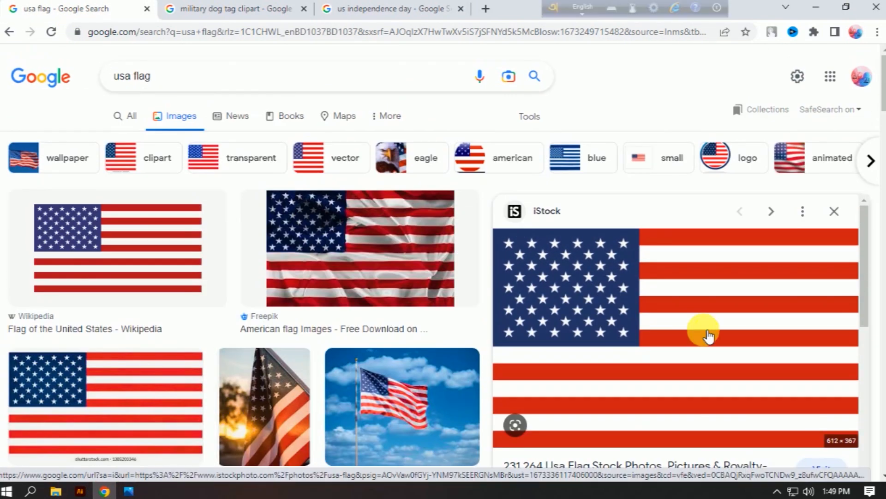
{"action": "right_click", "coordinate": [707, 313]}
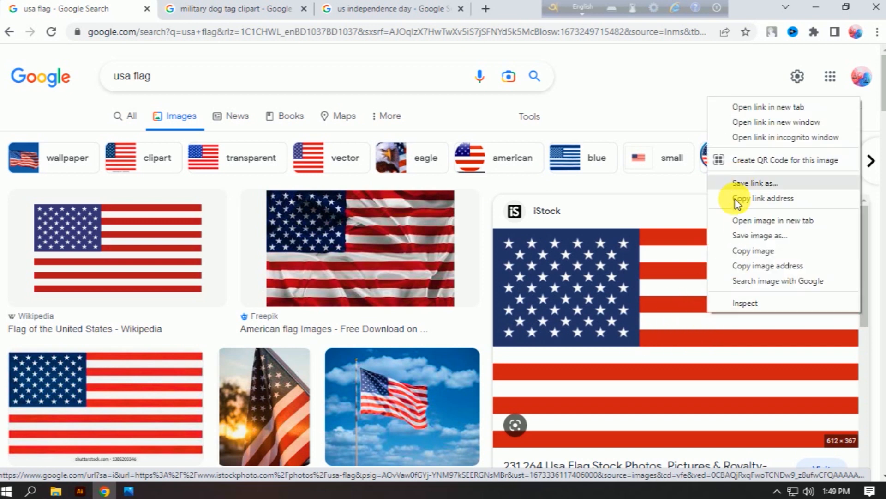
{"action": "left_click", "coordinate": [738, 252]}
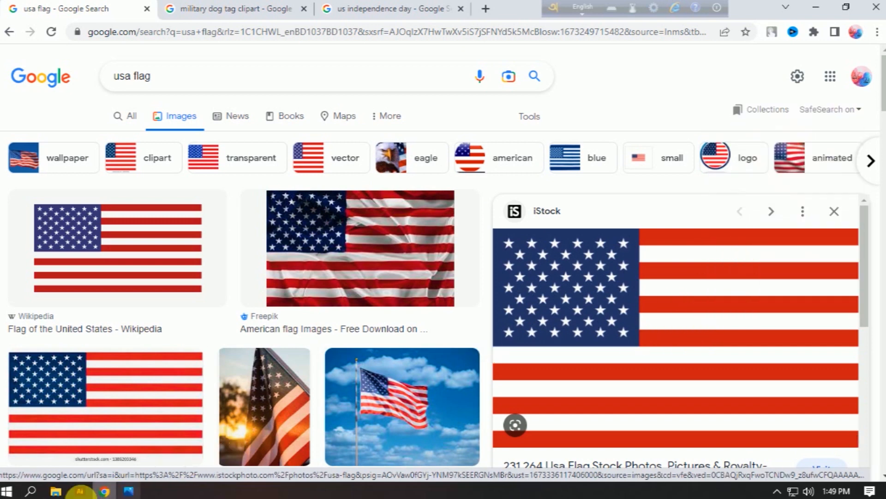
Switch to Illustrator, paste the flag image and position it over the white circle on the black artboard.
{"action": "left_click", "coordinate": [80, 491]}
{"action": "key", "text": "a"}
{"action": "key", "text": "ctrl+v"}
{"action": "key", "text": "v"}
{"action": "left_click_drag", "start_coordinate": [356, 218], "coordinate": [435, 332]}
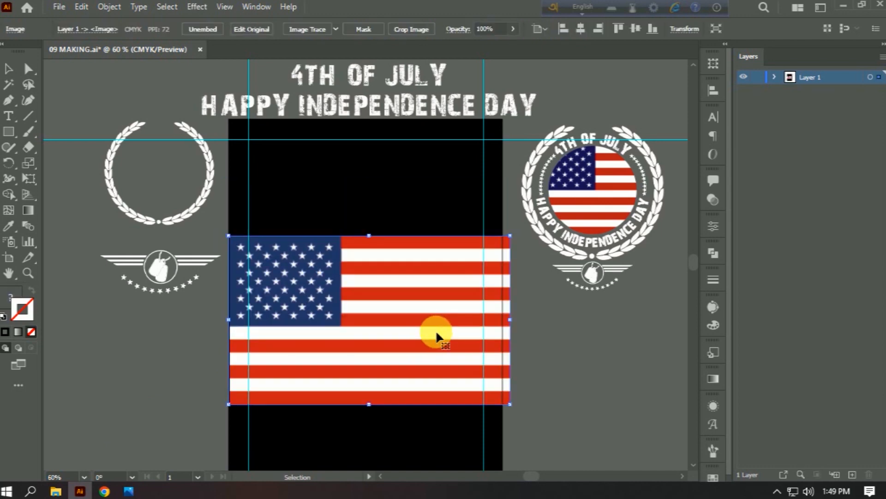
Send the flag image to the back and make a clipping mask from it and the white circle.
{"action": "right_click", "coordinate": [437, 321]}
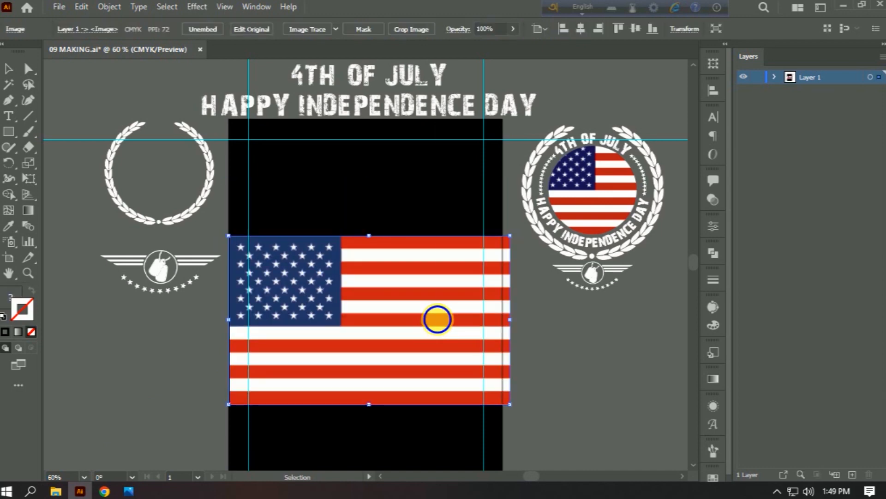
{"action": "mouse_move", "coordinate": [508, 252]}
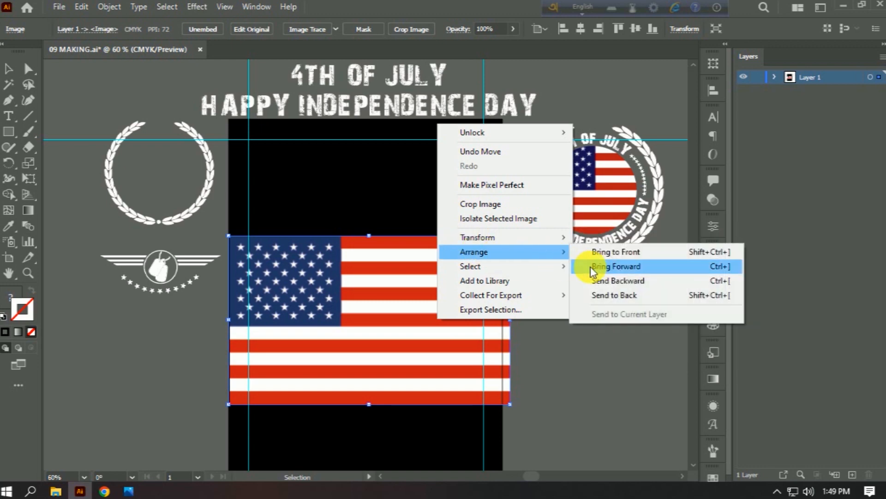
{"action": "left_click", "coordinate": [589, 301]}
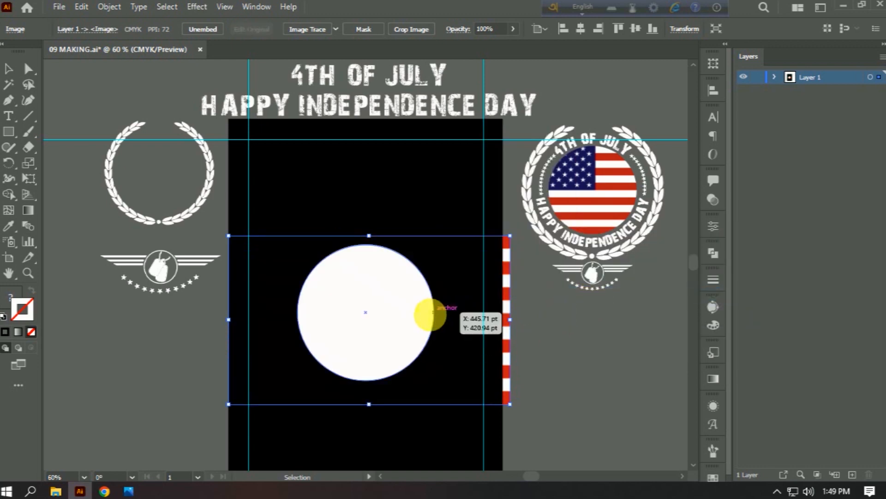
{"action": "left_click", "coordinate": [382, 314], "text": "shift"}
{"action": "right_click", "coordinate": [379, 308]}
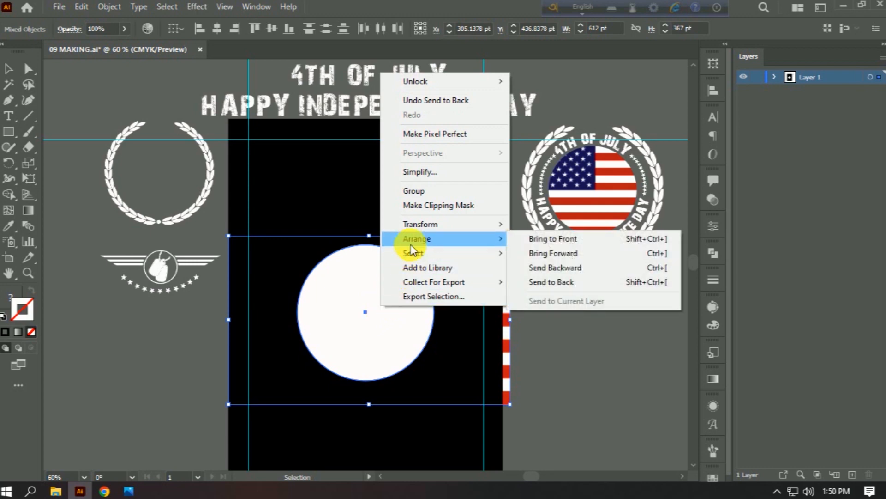
{"action": "left_click", "coordinate": [434, 206]}
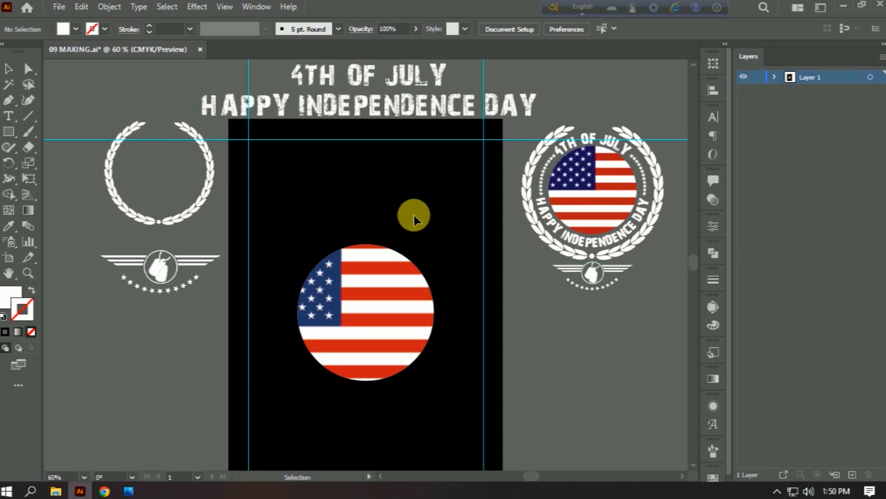
Shift the flag image slightly to the right inside its circular clipping mask.
{"action": "double_click", "coordinate": [367, 296]}
{"action": "mouse_move", "coordinate": [367, 295]}
{"action": "left_mouse_down"}
{"action": "mouse_move", "coordinate": [398, 296]}
{"action": "mouse_move", "coordinate": [379, 298]}
{"action": "left_mouse_up"}
{"action": "double_click", "coordinate": [391, 186]}
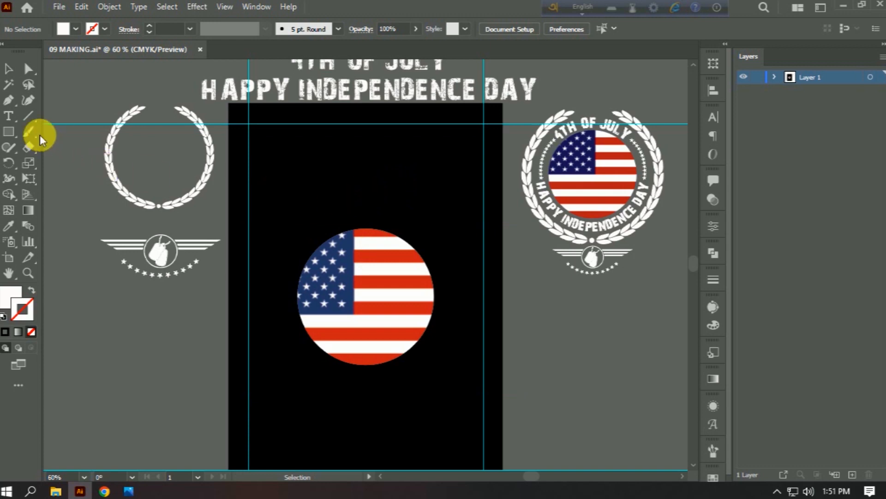
Draw a slightly larger white circle from the flag circle's centre and send it backward behind the flag.
{"action": "left_click_drag", "start_coordinate": [5, 134], "coordinate": [52, 164]}
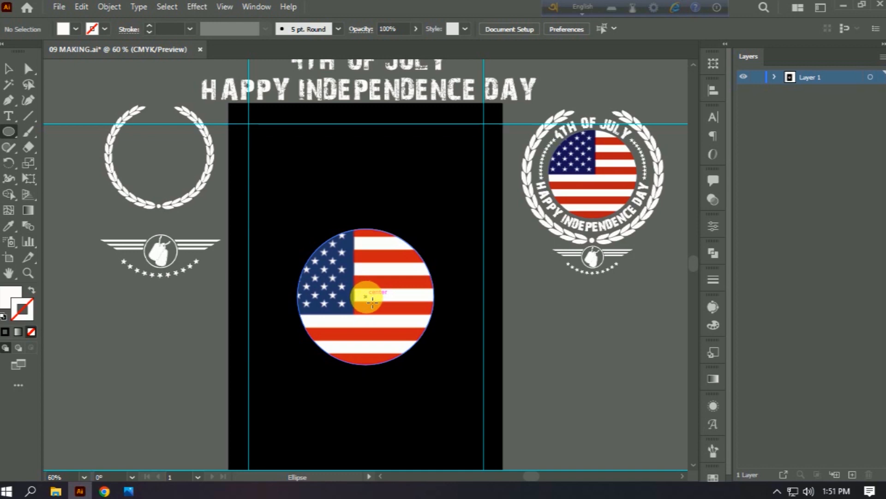
{"action": "left_click_drag", "start_coordinate": [370, 301], "coordinate": [402, 368]}
{"action": "right_click", "coordinate": [335, 271]}
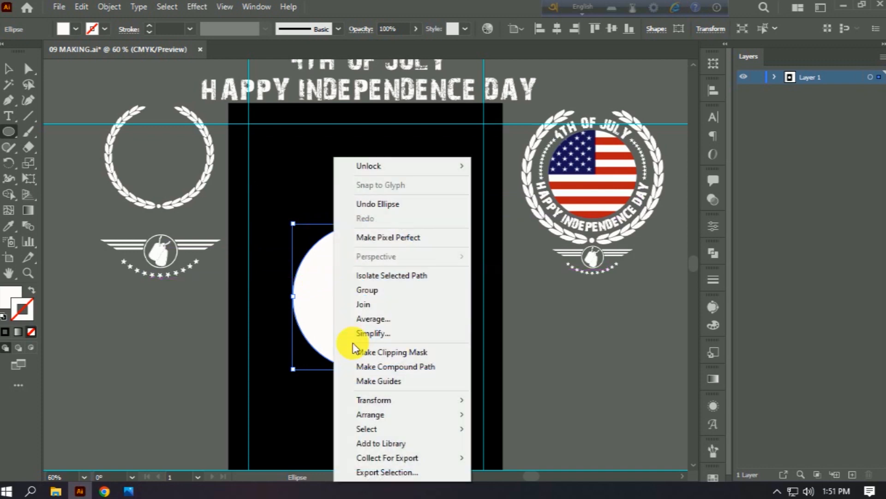
{"action": "mouse_move", "coordinate": [386, 414]}
{"action": "left_click", "coordinate": [534, 443]}
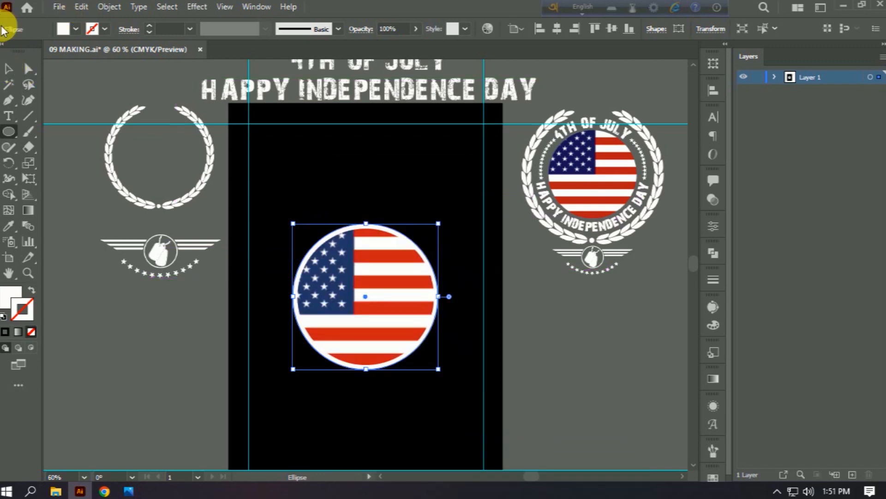
Enlarge the white circle evenly from its centre to widen the ring around the flag.
{"action": "left_click", "coordinate": [9, 68]}
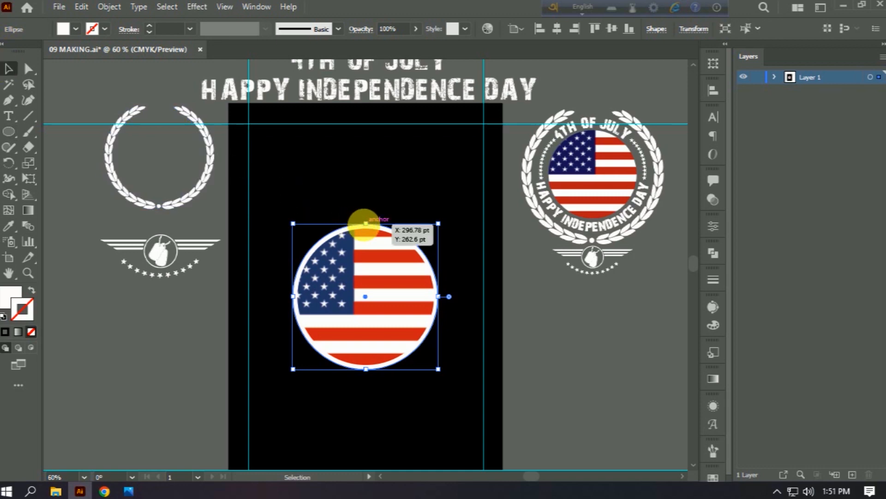
{"action": "left_click_drag", "start_coordinate": [366, 224], "coordinate": [374, 224]}
{"action": "scroll", "coordinate": [431, 287], "scroll_direction": "up", "scroll_amount": 1}
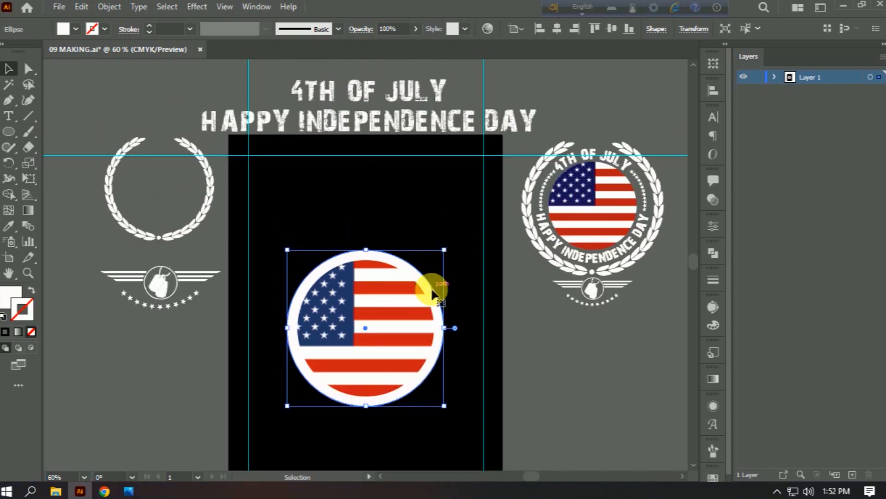
{"action": "left_click", "coordinate": [409, 170]}
Put a copy of the "4TH OF JULY" text along the white circle using Type on a Path.
{"action": "left_click", "coordinate": [421, 103]}
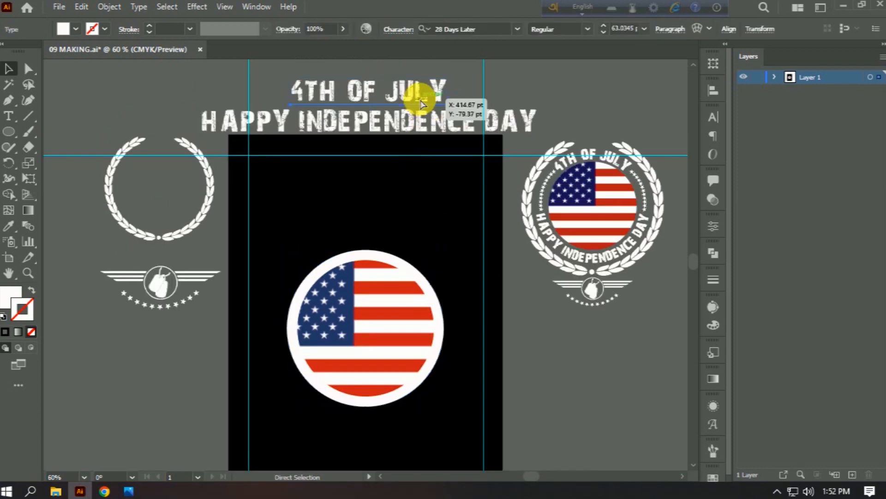
{"action": "left_click", "coordinate": [386, 210]}
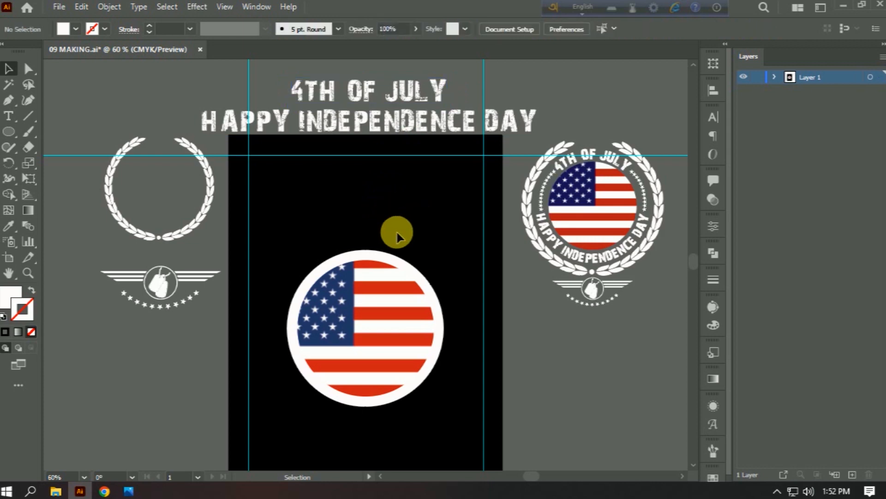
{"action": "left_click", "coordinate": [10, 119]}
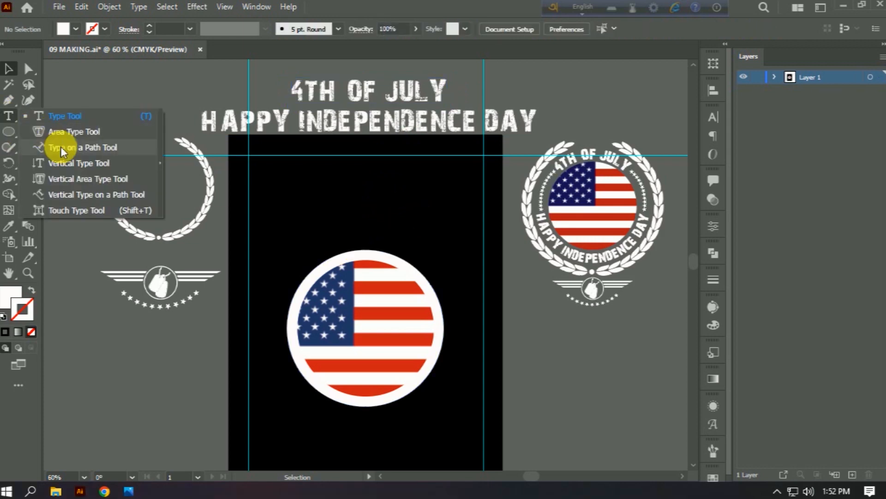
{"action": "left_click", "coordinate": [77, 148]}
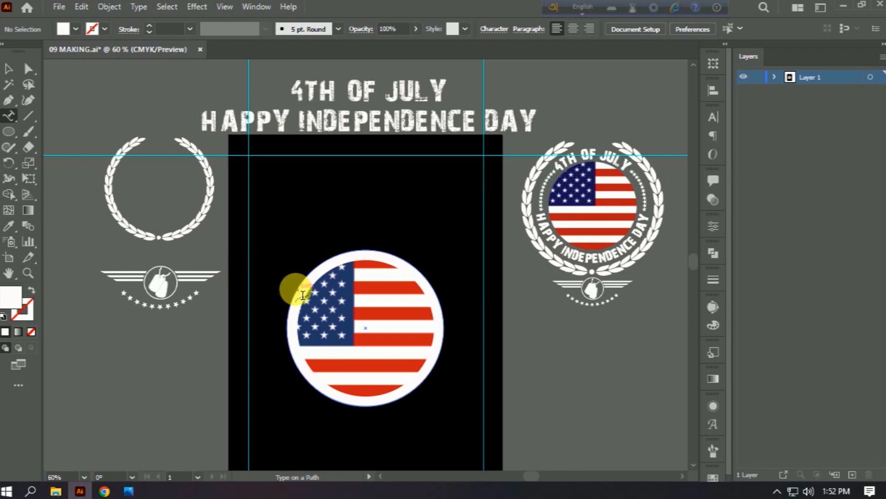
{"action": "left_click", "coordinate": [295, 287]}
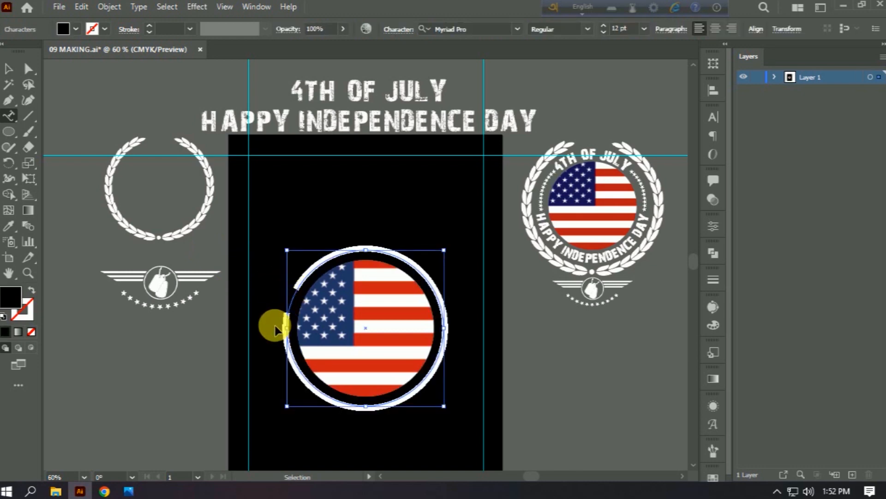
{"action": "type", "text": "4TH OF JULY"}
Slide the "4TH OF JULY" path text clockwise along the circle to centre it above the flag.
{"action": "left_click", "coordinate": [9, 69]}
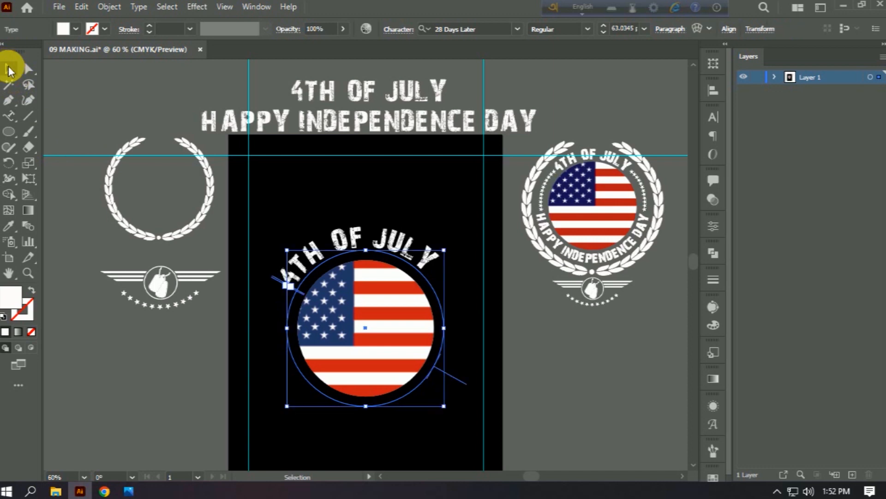
{"action": "left_click_drag", "start_coordinate": [463, 387], "coordinate": [455, 402]}
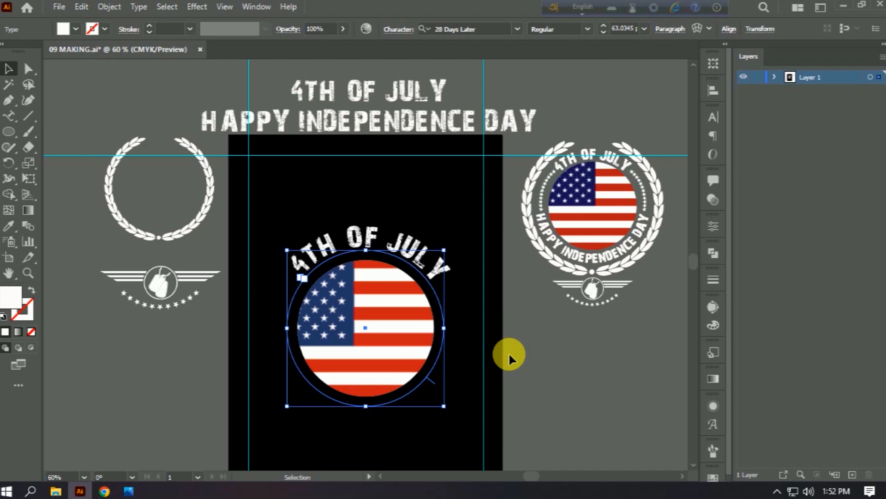
{"action": "key", "text": "a"}
{"action": "key", "text": "v"}
{"action": "left_click_drag", "start_coordinate": [393, 256], "coordinate": [448, 296]}
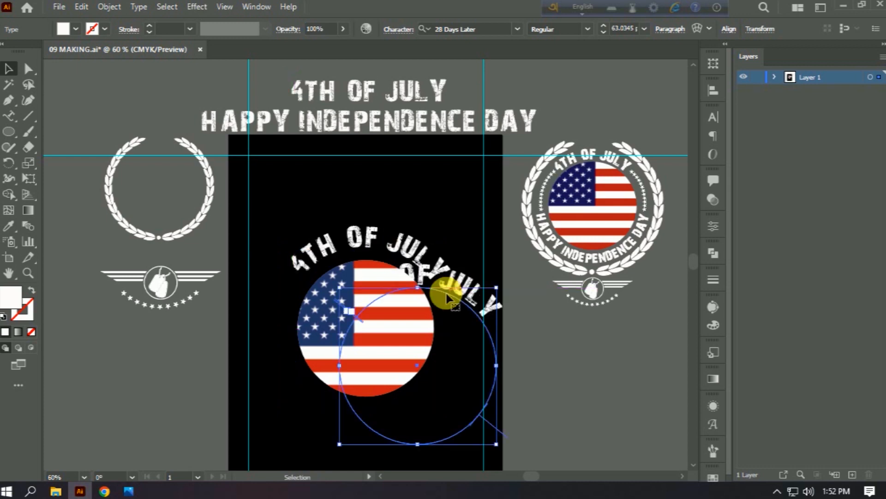
{"action": "key", "text": "ctrl+z"}
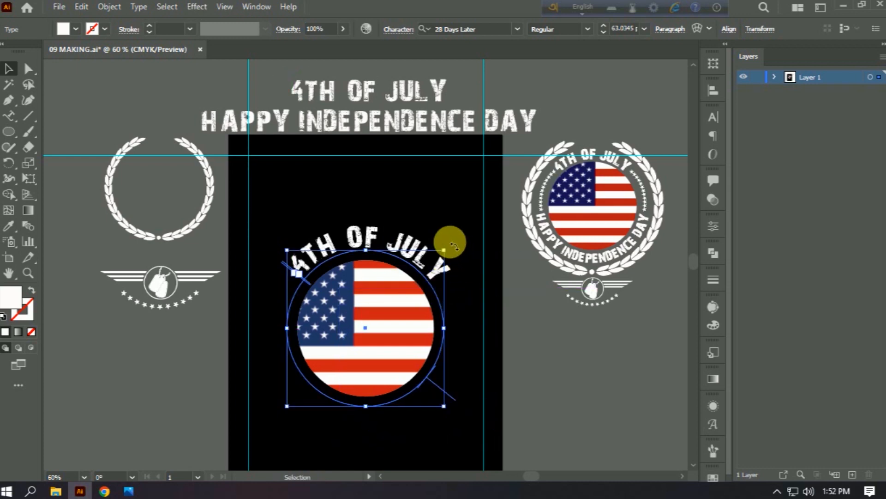
Rotate a duplicate of the "4TH OF JULY" path text to below the flag and replace its wording with "HAPPY INDEPENDENCE DAY".
{"action": "left_click_drag", "start_coordinate": [454, 246], "coordinate": [353, 425]}
{"action": "left_click", "coordinate": [390, 133]}
{"action": "key", "text": "ctrl+c"}
{"action": "left_click", "coordinate": [387, 139]}
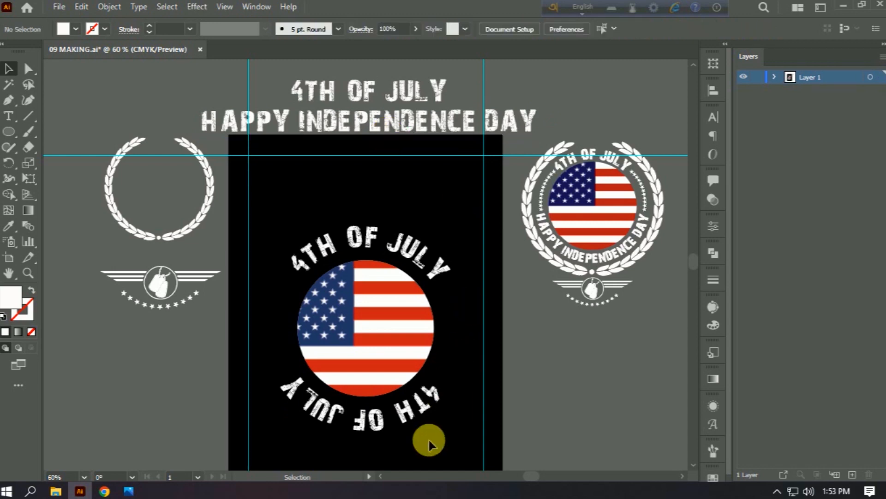
{"action": "left_click", "coordinate": [402, 411]}
{"action": "double_click", "coordinate": [396, 413]}
{"action": "key", "text": "ctrl+a"}
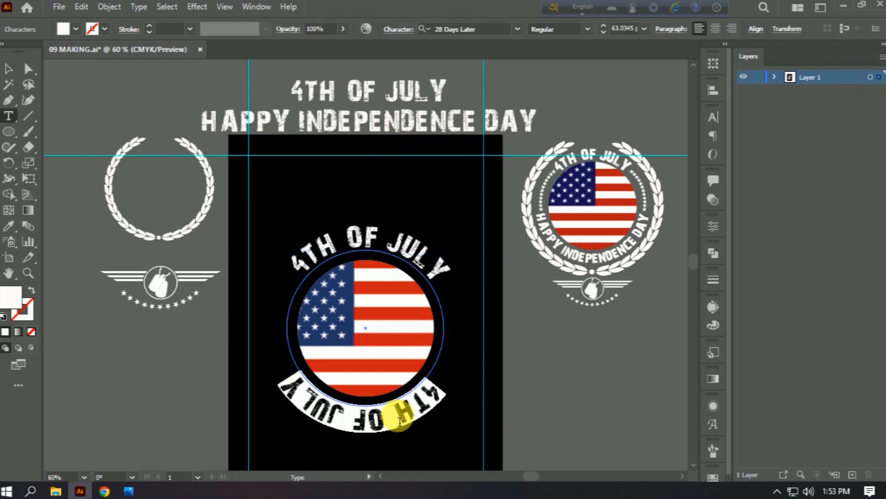
{"action": "key", "text": "ctrl+v"}
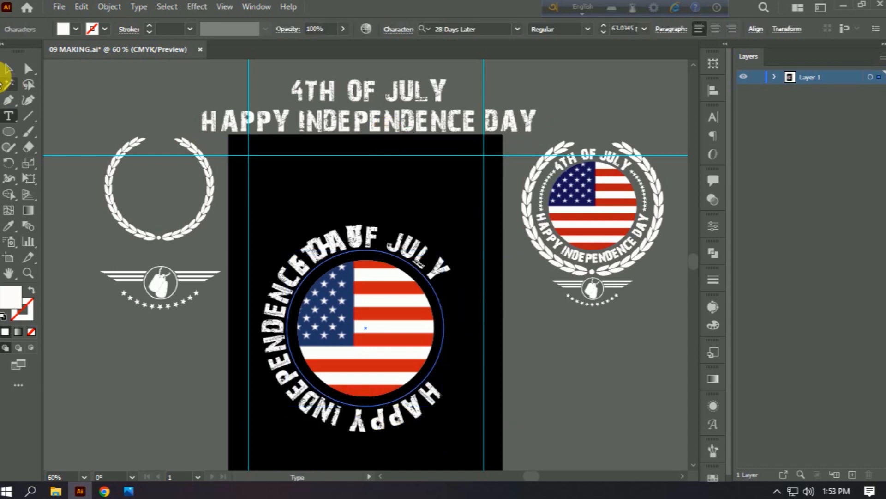
Slide the "HAPPY INDEPENDENCE DAY" path text around the circle so it wraps the lower half clear of "4TH OF JULY".
{"action": "left_click", "coordinate": [9, 69]}
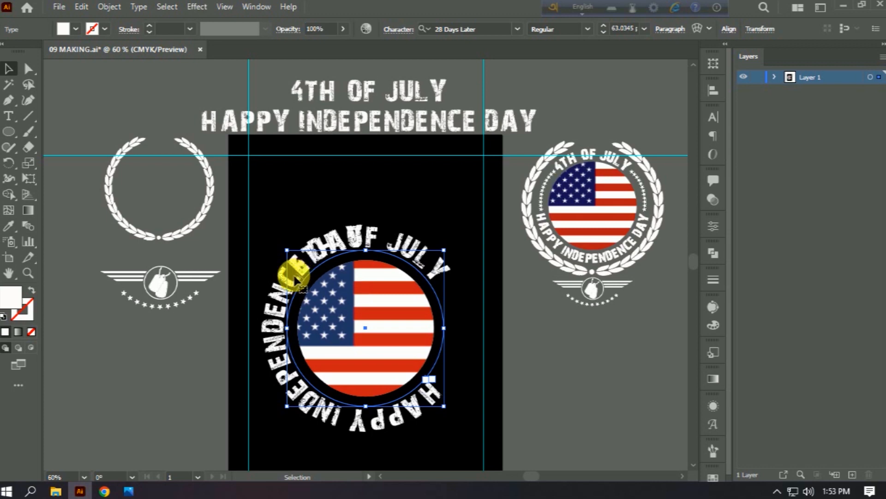
{"action": "left_click_drag", "start_coordinate": [296, 271], "coordinate": [456, 284]}
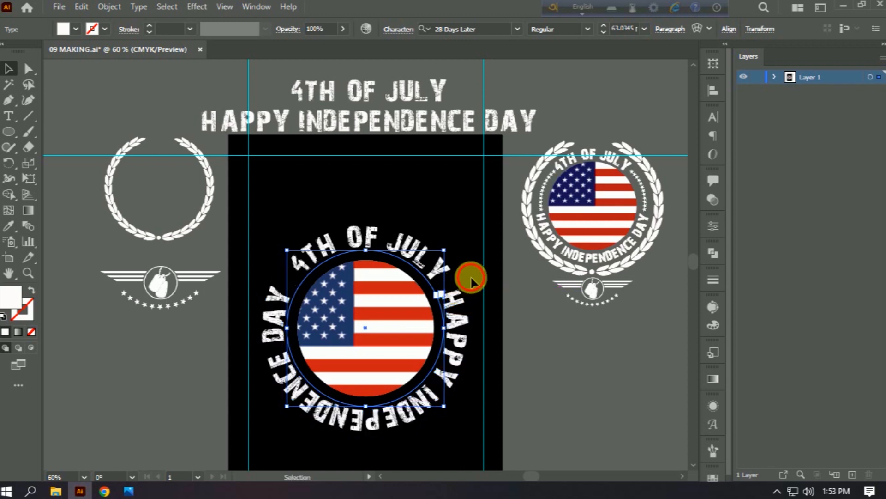
{"action": "left_click", "coordinate": [383, 433]}
{"action": "left_click", "coordinate": [383, 428]}
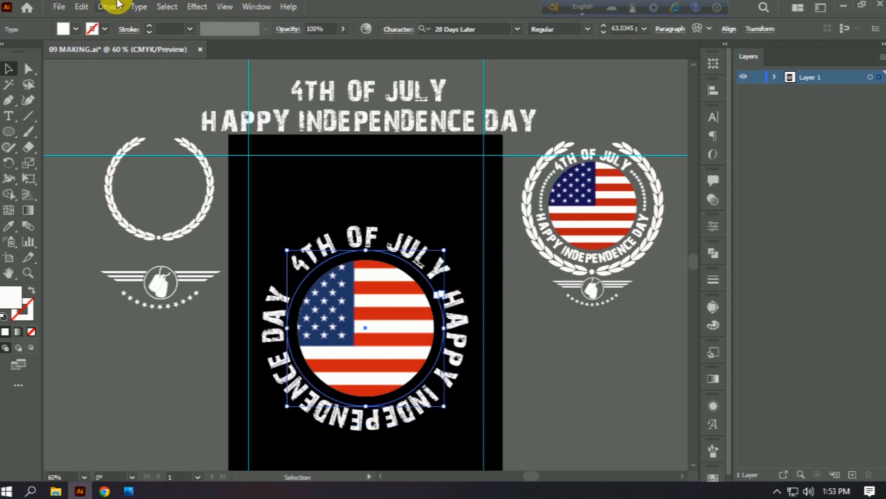
Flip the "HAPPY INDEPENDENCE DAY" text on its path and align it to the path by Ascender, with Preview enabled.
{"action": "left_click", "coordinate": [138, 7]}
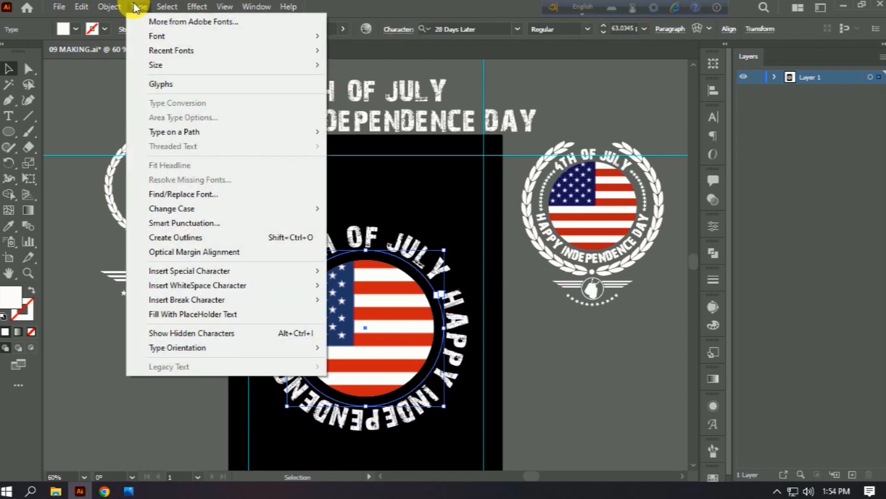
{"action": "left_click", "coordinate": [202, 133]}
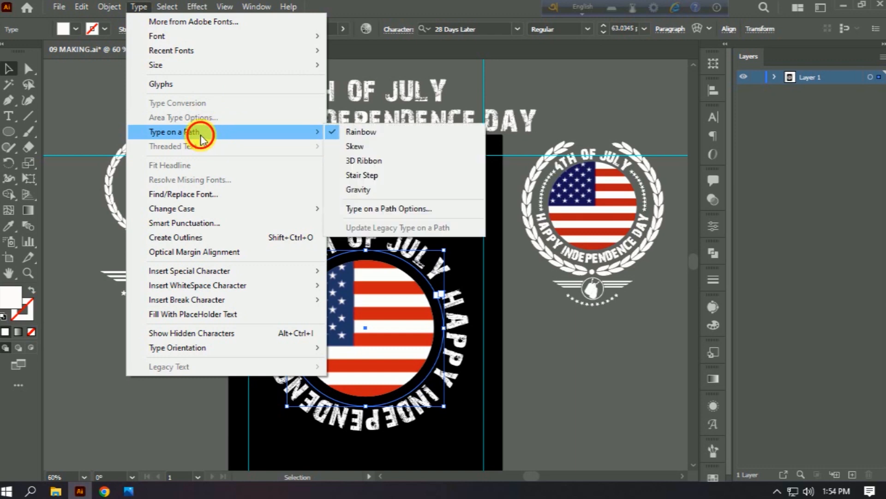
{"action": "left_click", "coordinate": [382, 208]}
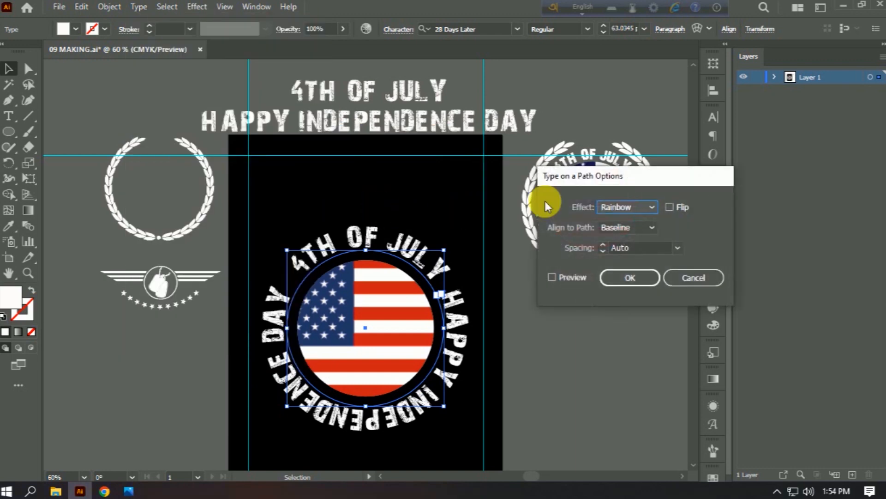
{"action": "left_click", "coordinate": [572, 278]}
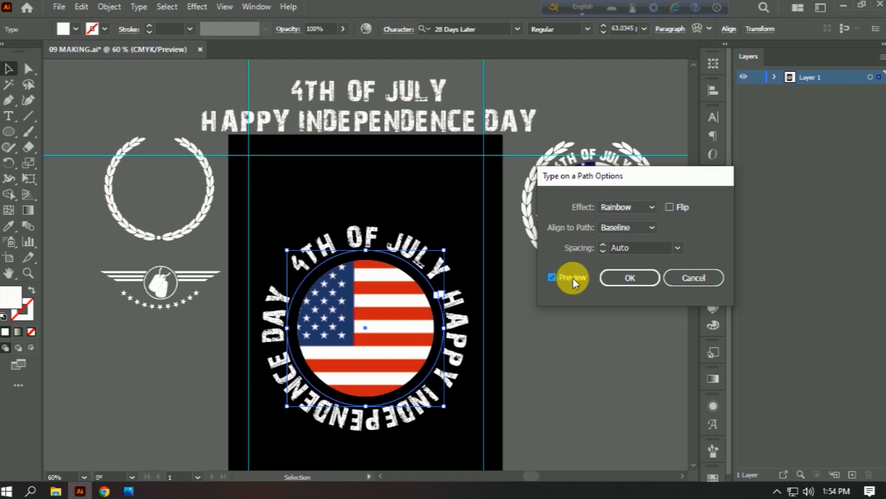
{"action": "left_click", "coordinate": [669, 207]}
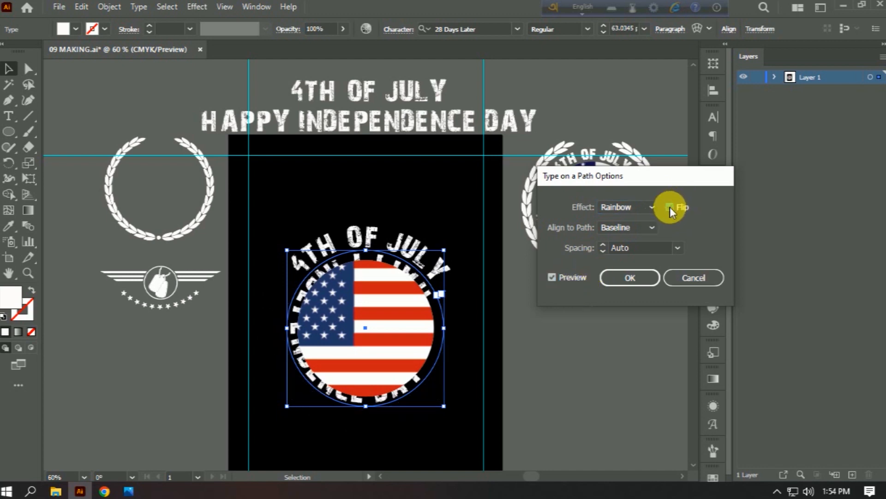
{"action": "left_click", "coordinate": [640, 227]}
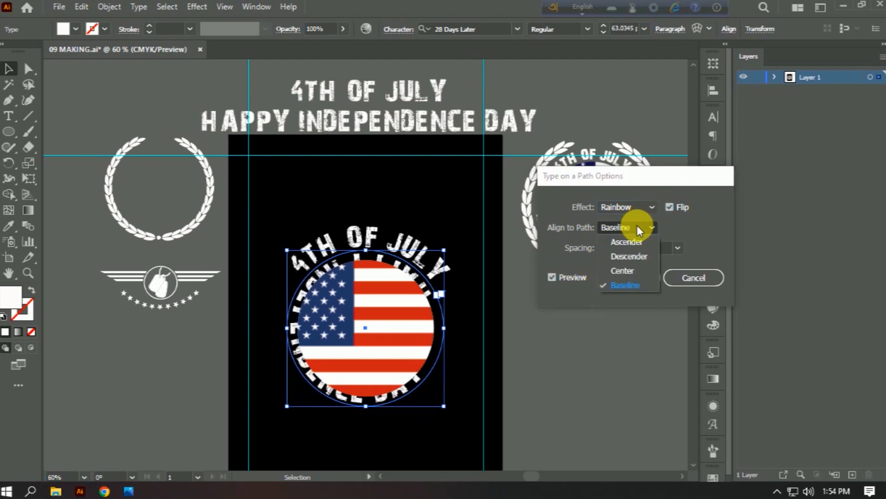
{"action": "left_click", "coordinate": [631, 243]}
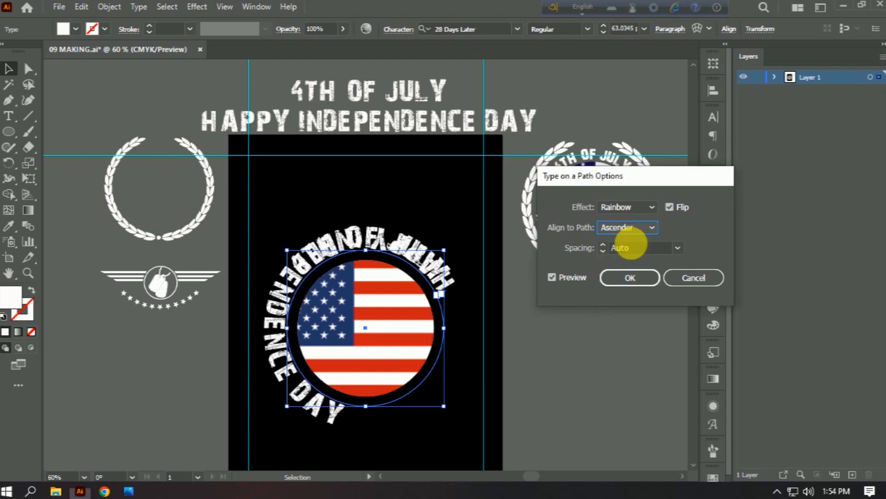
{"action": "left_click", "coordinate": [628, 281]}
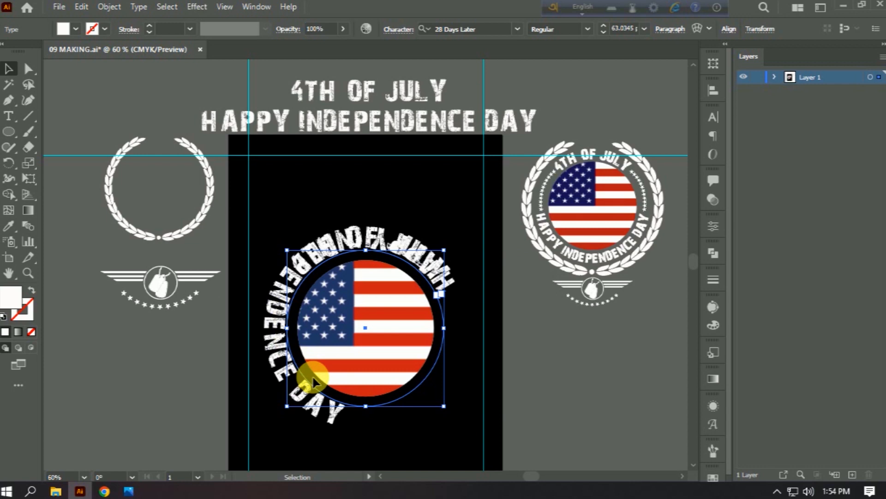
Slide the flipped "HAPPY INDEPENDENCE DAY" text along the circle so it reads upright beneath the flag.
{"action": "key", "text": "ctrl+equal"}
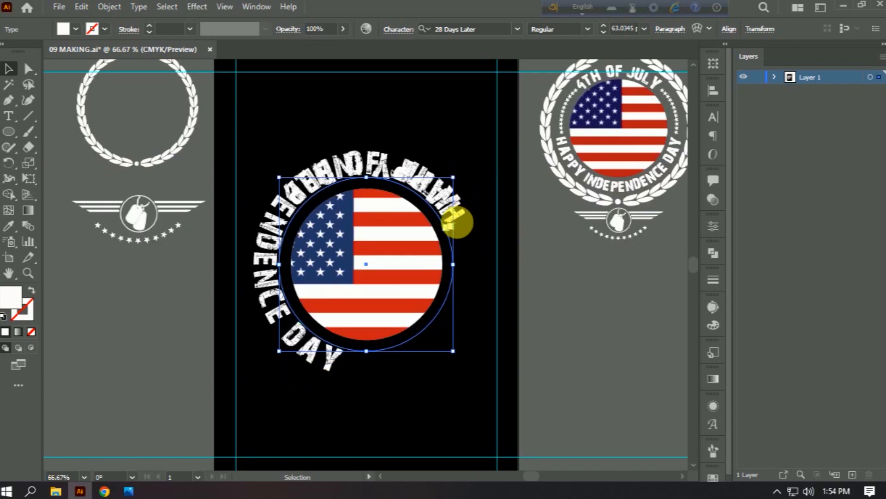
{"action": "left_click_drag", "start_coordinate": [464, 184], "coordinate": [281, 226]}
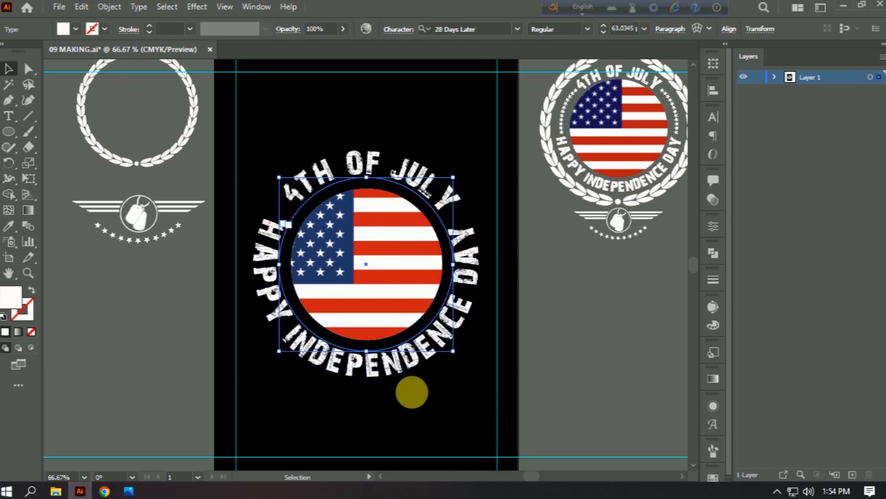
{"action": "left_click", "coordinate": [415, 386]}
{"action": "left_click", "coordinate": [413, 369]}
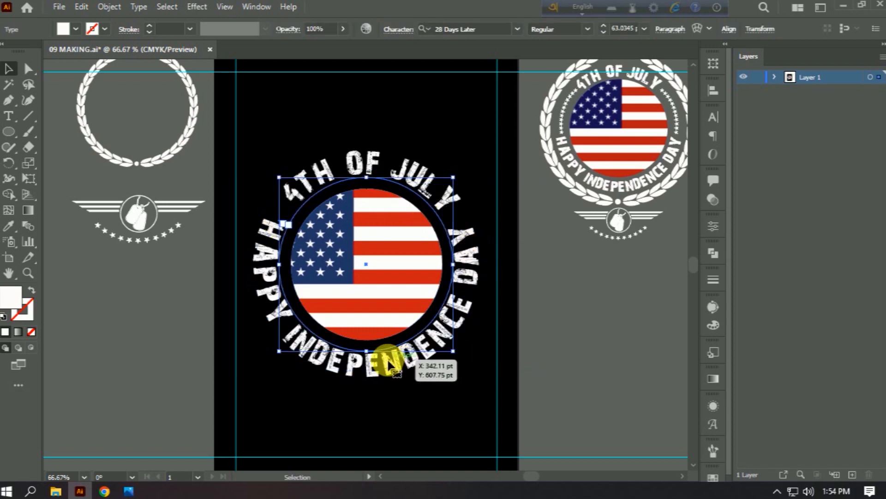
Set the "HAPPY INDEPENDENCE DAY" text size to 50 pt and slide it along the circle to centre it below the flag.
{"action": "double_click", "coordinate": [359, 368]}
{"action": "key", "text": "ctrl+a"}
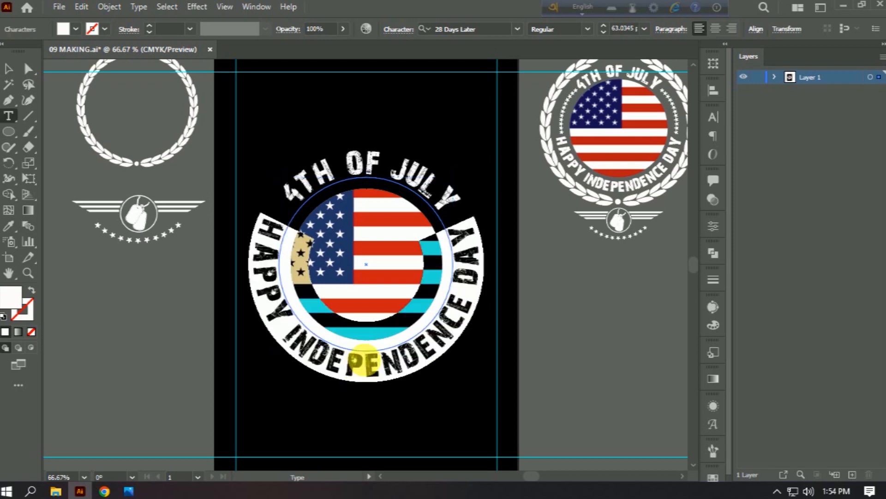
{"action": "left_click", "coordinate": [622, 29]}
{"action": "type", "text": "50"}
{"action": "key", "text": "Return"}
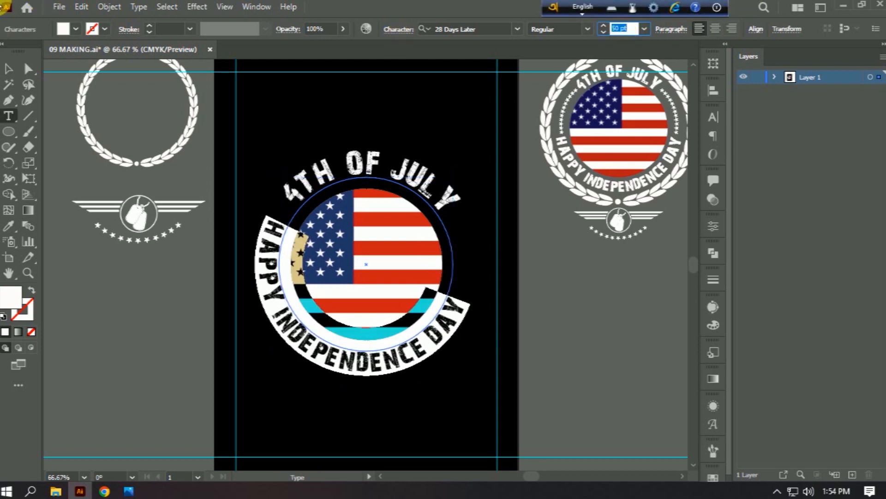
{"action": "left_click", "coordinate": [10, 67]}
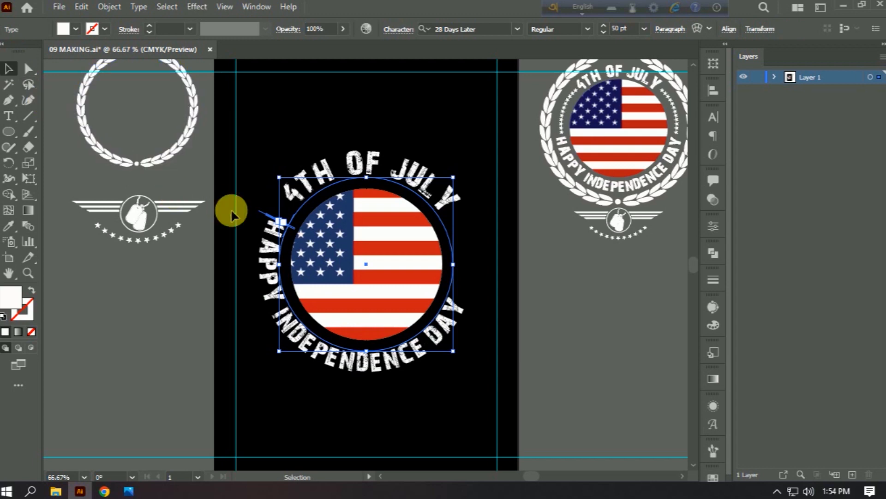
{"action": "left_click_drag", "start_coordinate": [260, 213], "coordinate": [259, 256]}
Set the "4TH OF JULY" path text size to 50 pt and slide it along the circle to centre it above the flag.
{"action": "double_click", "coordinate": [352, 172]}
{"action": "key", "text": "ctrl+a"}
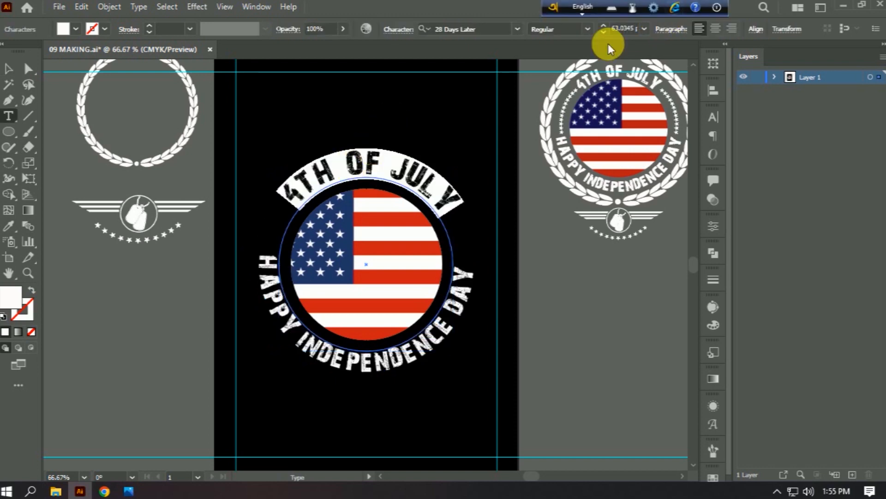
{"action": "left_click", "coordinate": [633, 28]}
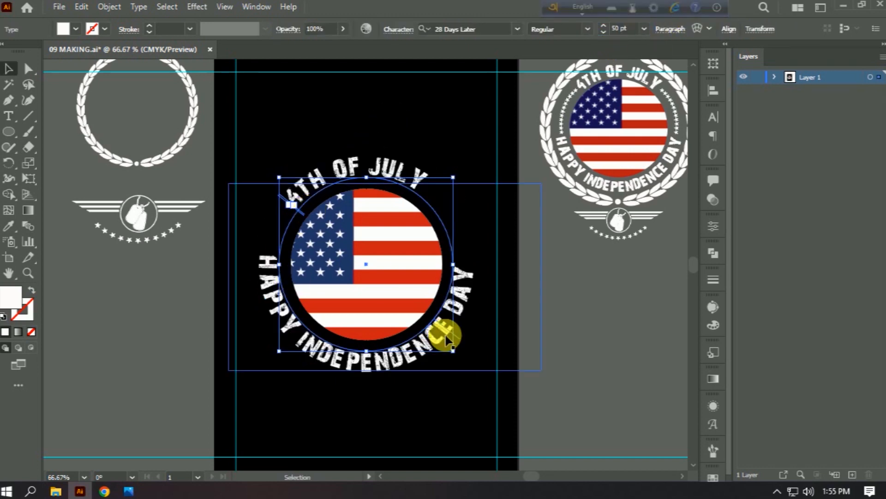
{"action": "left_click_drag", "start_coordinate": [458, 340], "coordinate": [453, 356]}
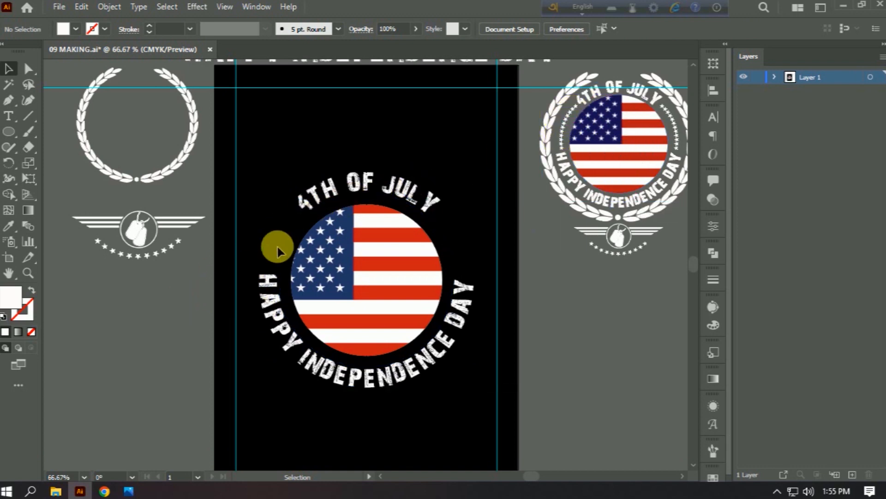
Draw a curved Pen path from the H of "HAPPY" up to the 4 of "4TH", with a white stroke and no fill.
{"action": "left_click", "coordinate": [9, 99]}
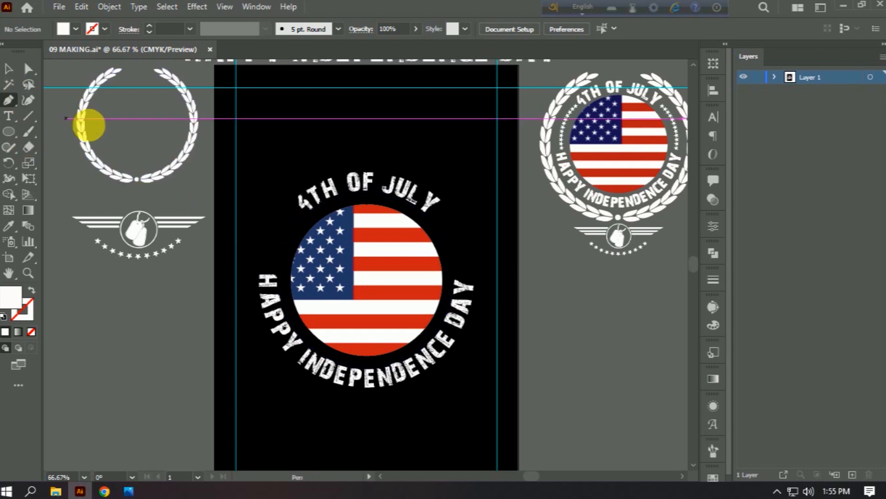
{"action": "left_click", "coordinate": [266, 267]}
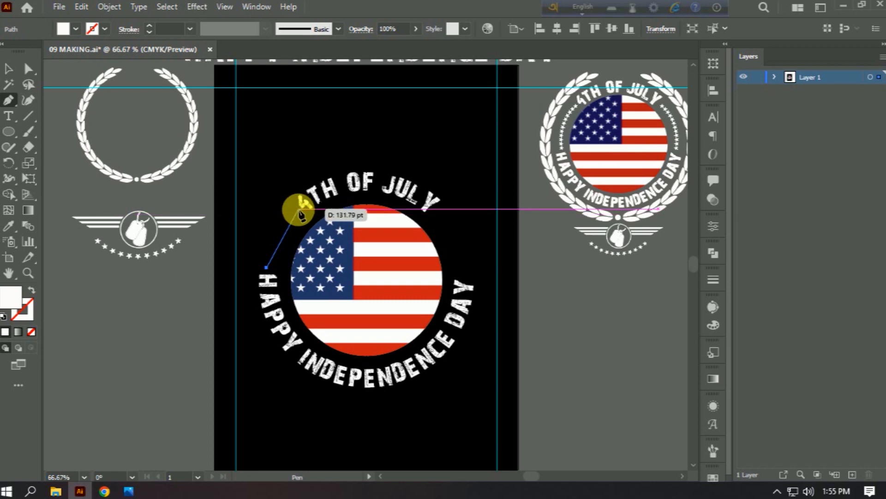
{"action": "left_click_drag", "start_coordinate": [299, 211], "coordinate": [328, 190]}
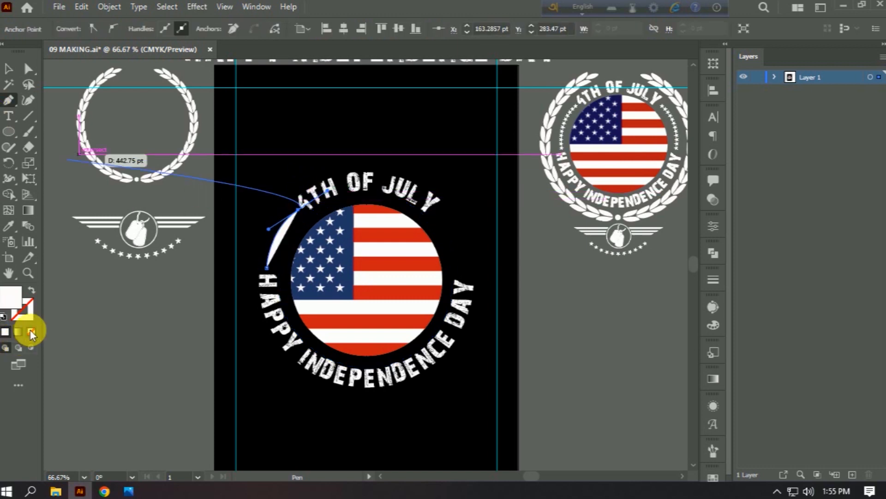
{"action": "left_click", "coordinate": [31, 290]}
{"action": "left_click", "coordinate": [8, 68]}
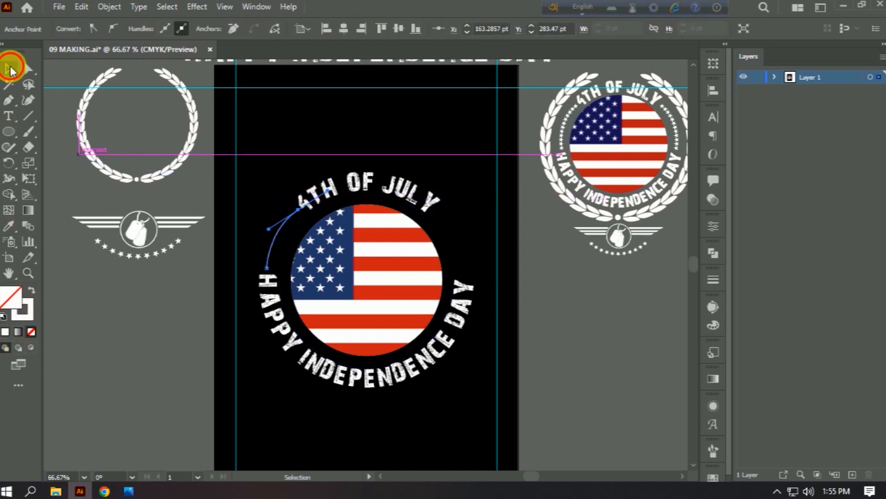
{"action": "left_click", "coordinate": [102, 298]}
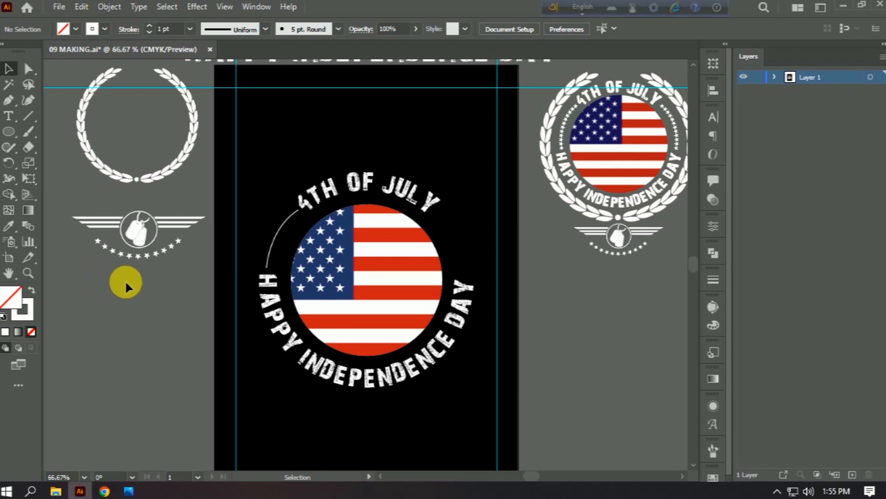
Create a copy of the curved line reflected across the vertical axis.
{"action": "left_click", "coordinate": [277, 232]}
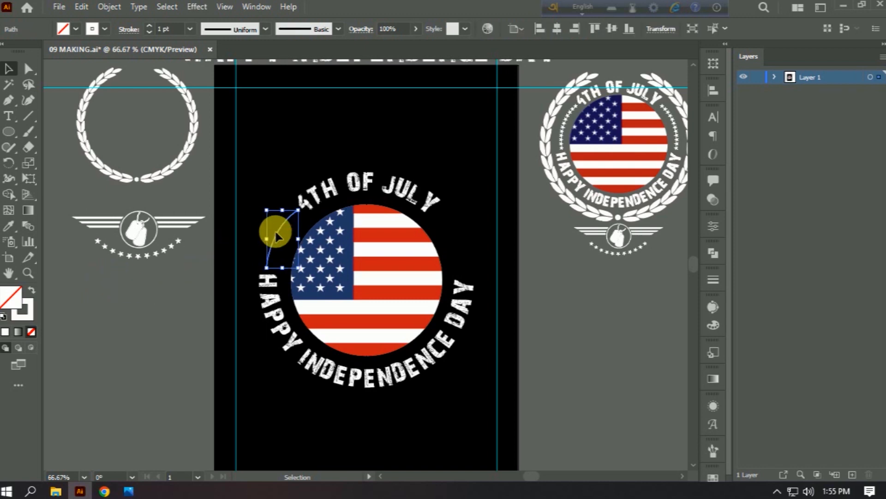
{"action": "right_click", "coordinate": [276, 231]}
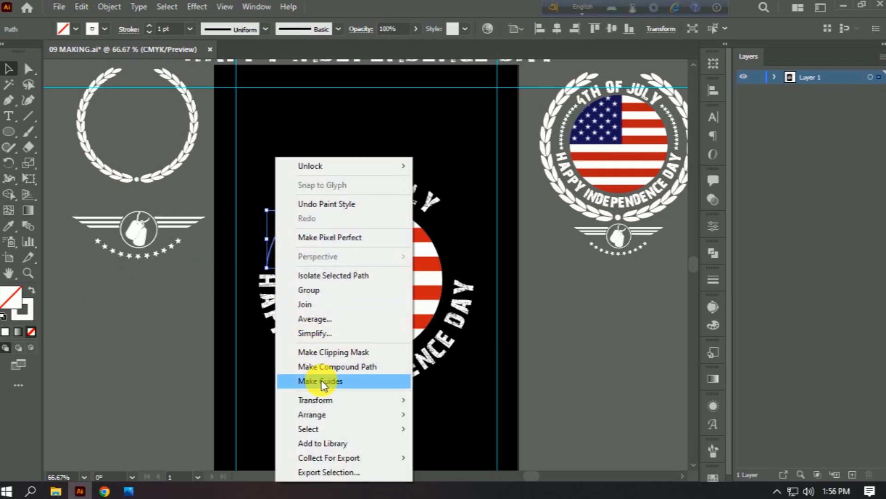
{"action": "mouse_move", "coordinate": [326, 401]}
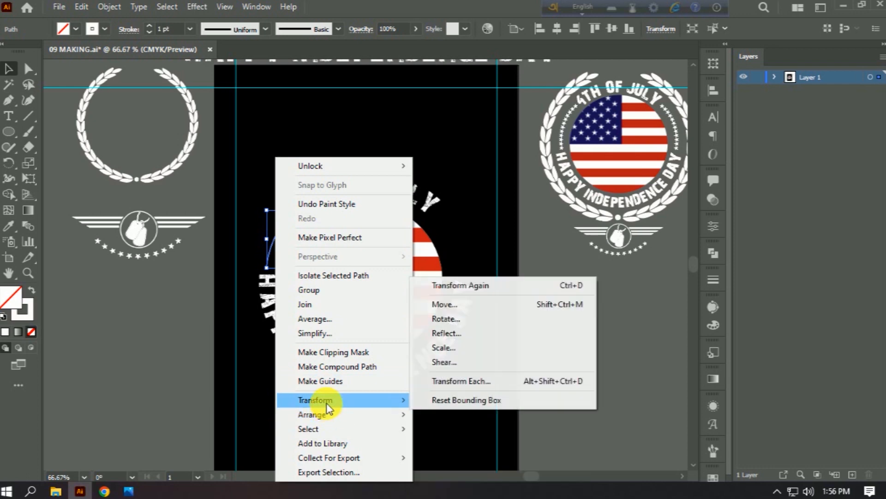
{"action": "left_click", "coordinate": [462, 334]}
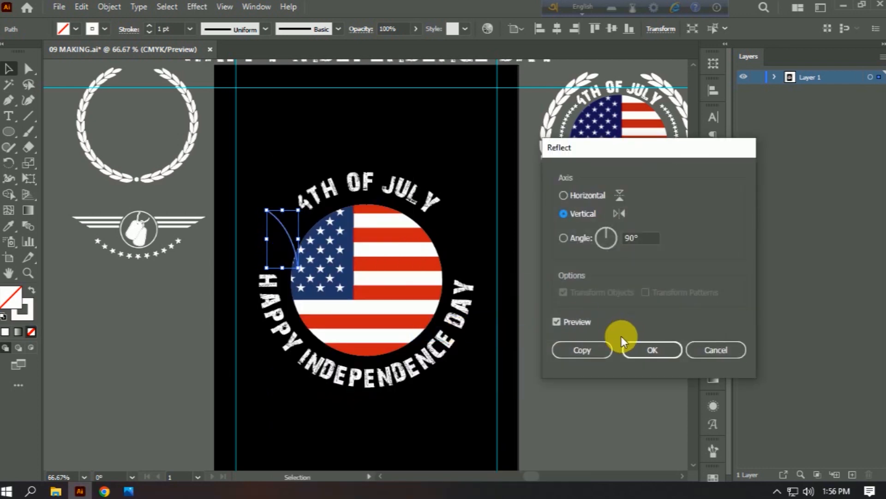
{"action": "left_click", "coordinate": [588, 349]}
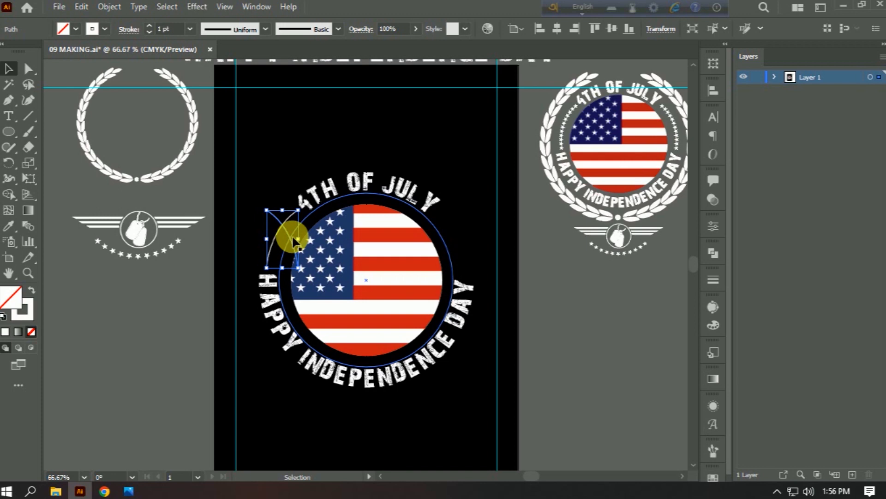
Move the reflected curve to the right side of the flag, between the Y of "JULY" and the Y of "DAY".
{"action": "left_click_drag", "start_coordinate": [292, 235], "coordinate": [457, 235]}
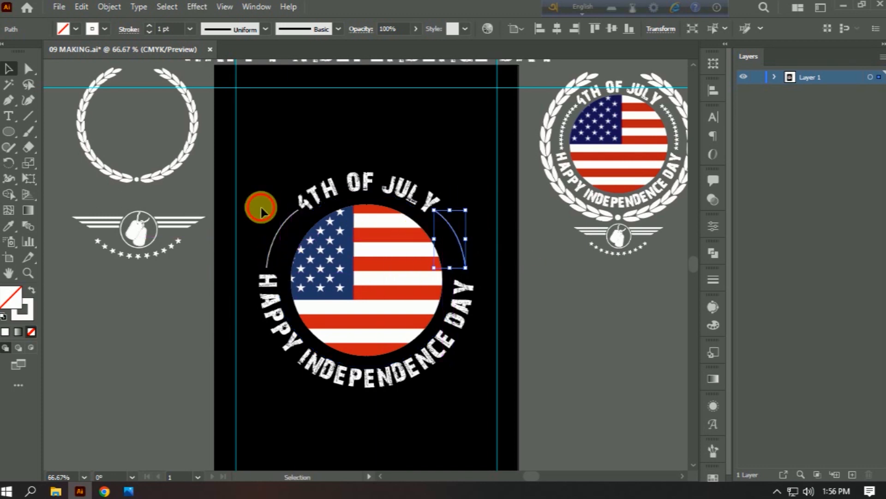
{"action": "left_click", "coordinate": [261, 208]}
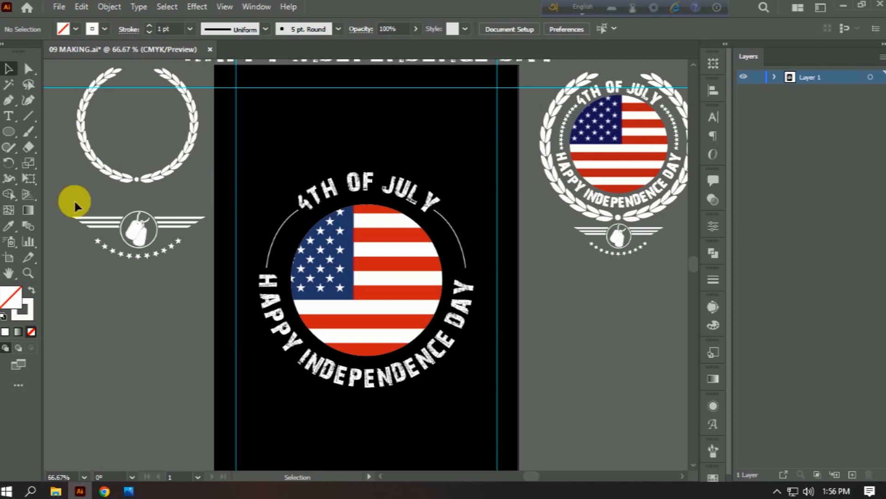
Draw a small five-pointed star in the empty area above "4TH OF JULY" with a white fill and no stroke.
{"action": "left_click", "coordinate": [10, 135]}
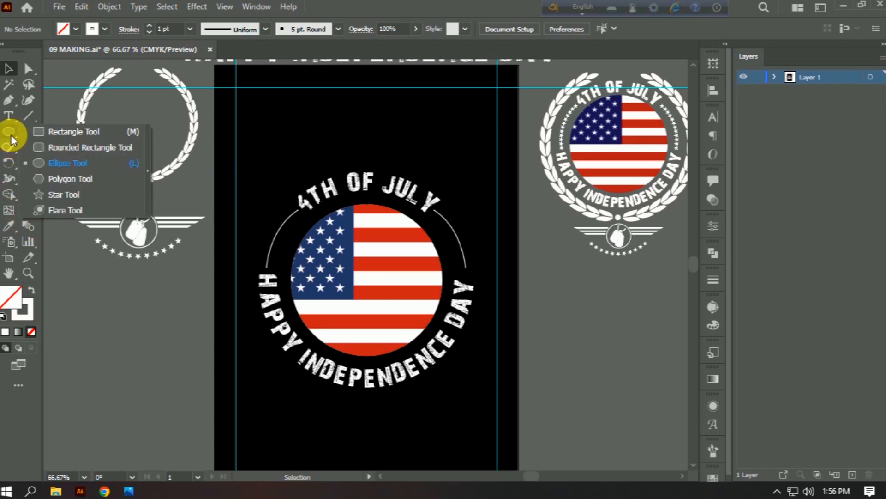
{"action": "left_click", "coordinate": [60, 194]}
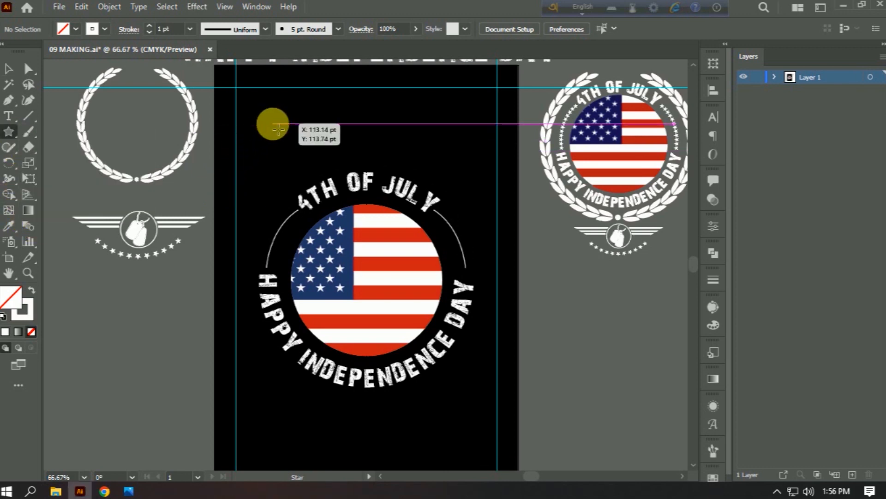
{"action": "left_click_drag", "start_coordinate": [272, 123], "coordinate": [278, 128]}
{"action": "key", "text": "shift+x"}
{"action": "key", "text": "v"}
{"action": "left_click", "coordinate": [324, 167]}
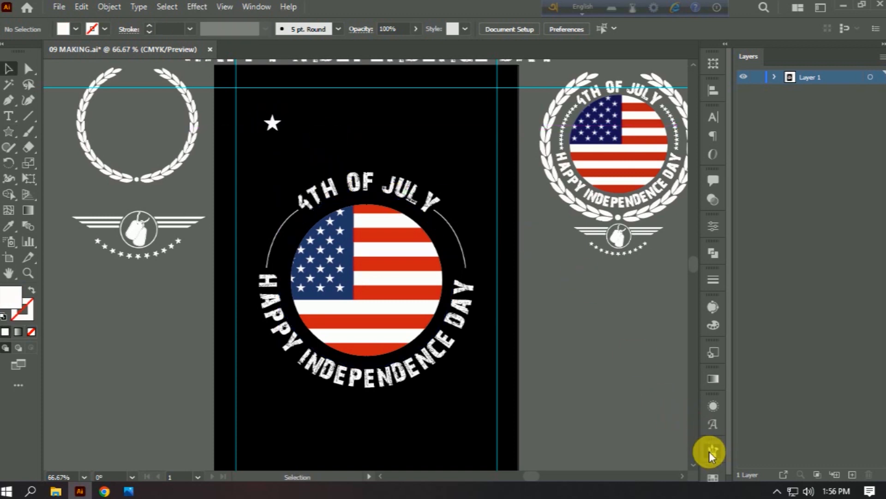
Create a Pattern Brush from the small white star with the colorization method set to Tints.
{"action": "left_click", "coordinate": [713, 450]}
{"action": "mouse_move", "coordinate": [272, 123]}
{"action": "left_mouse_down"}
{"action": "mouse_move", "coordinate": [301, 158]}
{"action": "mouse_move", "coordinate": [550, 372]}
{"action": "mouse_move", "coordinate": [607, 387]}
{"action": "left_mouse_up"}
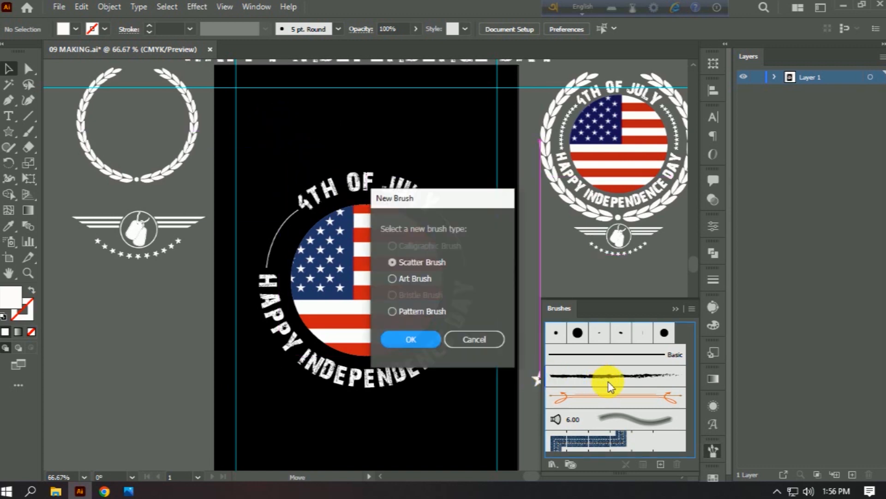
{"action": "left_click", "coordinate": [442, 312]}
{"action": "left_click", "coordinate": [419, 339]}
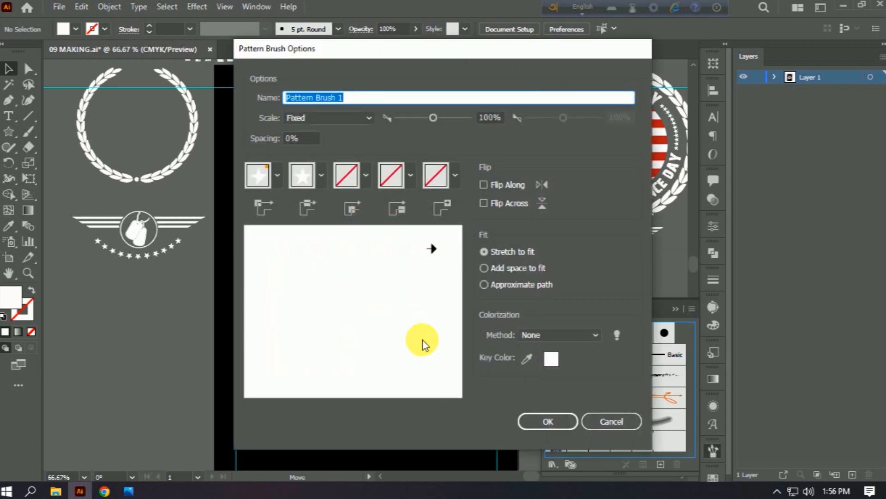
{"action": "left_click", "coordinate": [534, 336]}
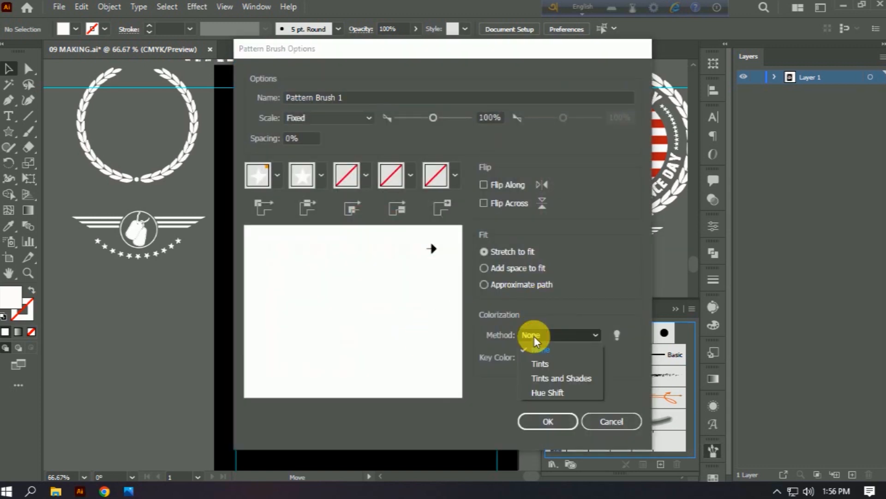
{"action": "left_click", "coordinate": [541, 365]}
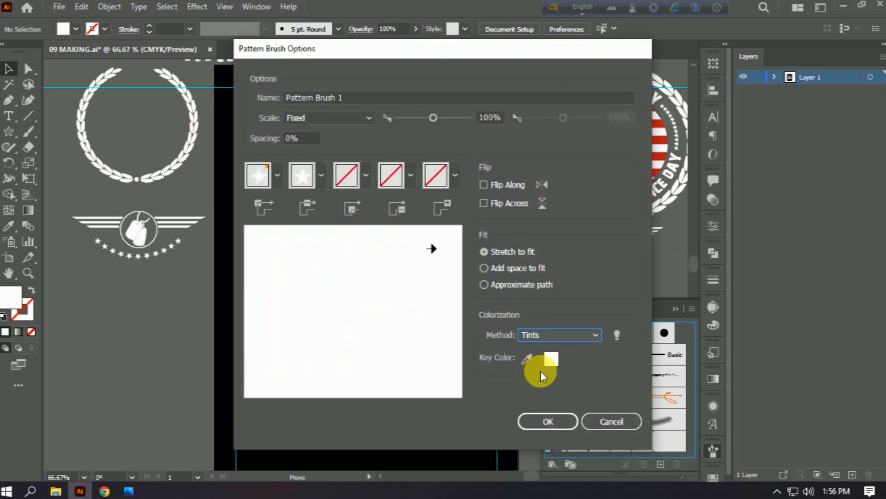
{"action": "left_click", "coordinate": [553, 421]}
Apply the star pattern brush to the arc left of the flag and set its stroke weight to 0.5 pt.
{"action": "left_click", "coordinate": [266, 231]}
{"action": "left_click", "coordinate": [271, 238]}
{"action": "left_click", "coordinate": [590, 444]}
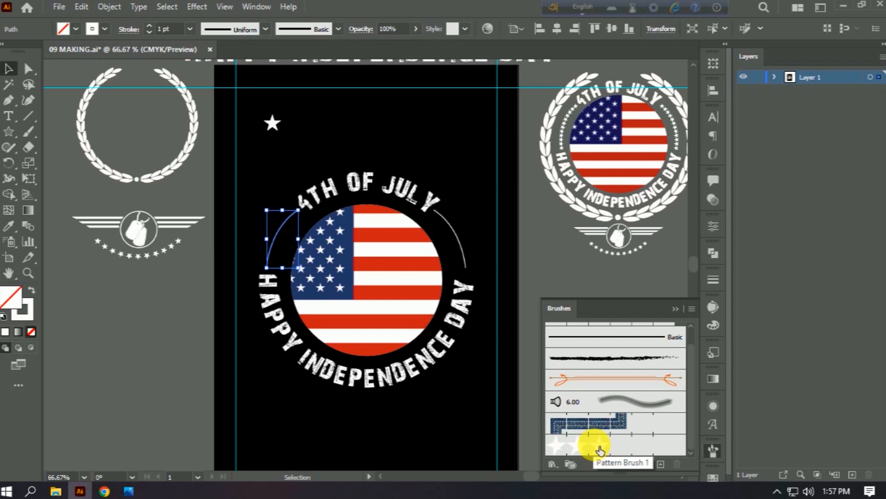
{"action": "left_click", "coordinate": [600, 450]}
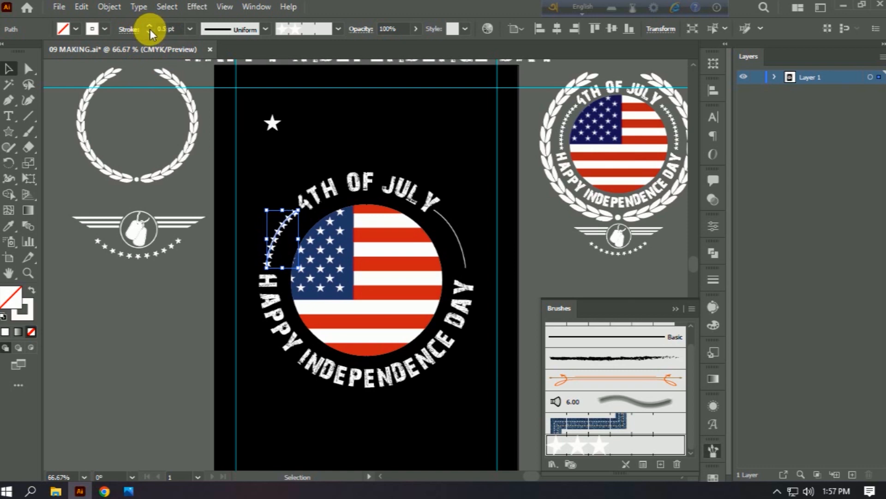
{"action": "left_click", "coordinate": [234, 257]}
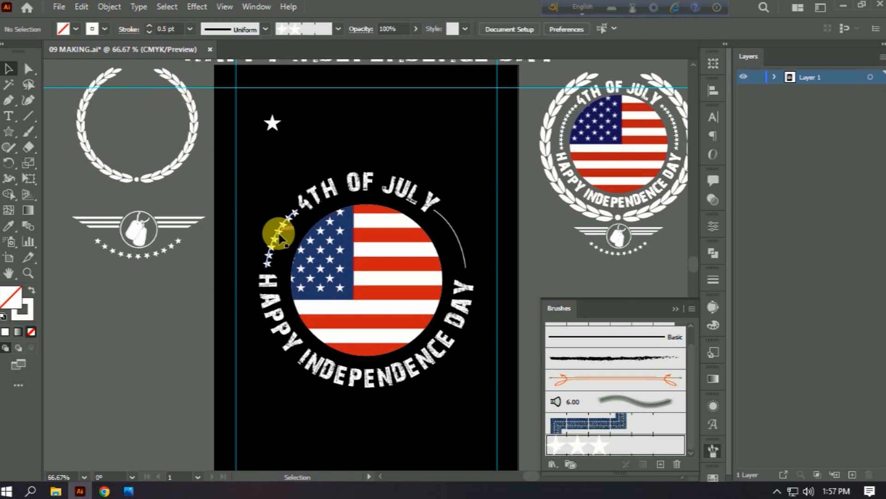
Apply the star pattern brush to the arc right of the flag and reduce its stroke weight to match the left arc.
{"action": "left_click", "coordinate": [452, 229]}
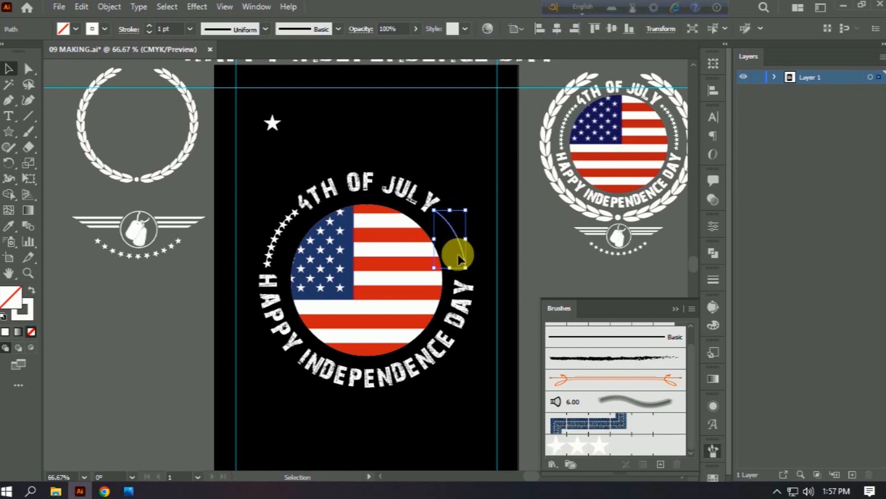
{"action": "left_click", "coordinate": [574, 441]}
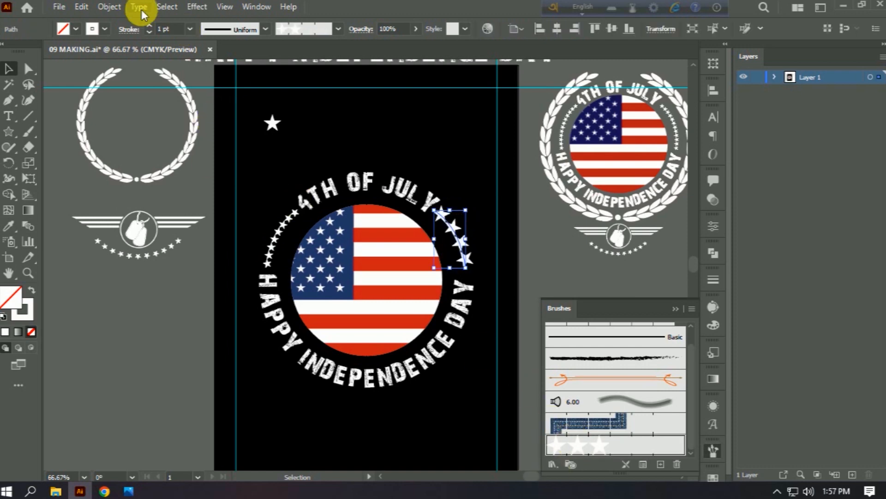
{"action": "left_click", "coordinate": [152, 32]}
{"action": "left_click", "coordinate": [223, 153]}
Delete the leftover single star above the badge and put the brush list away.
{"action": "scroll", "coordinate": [264, 198], "scroll_direction": "down", "scroll_amount": 2}
{"action": "scroll", "coordinate": [197, 184], "scroll_direction": "up", "scroll_amount": 2}
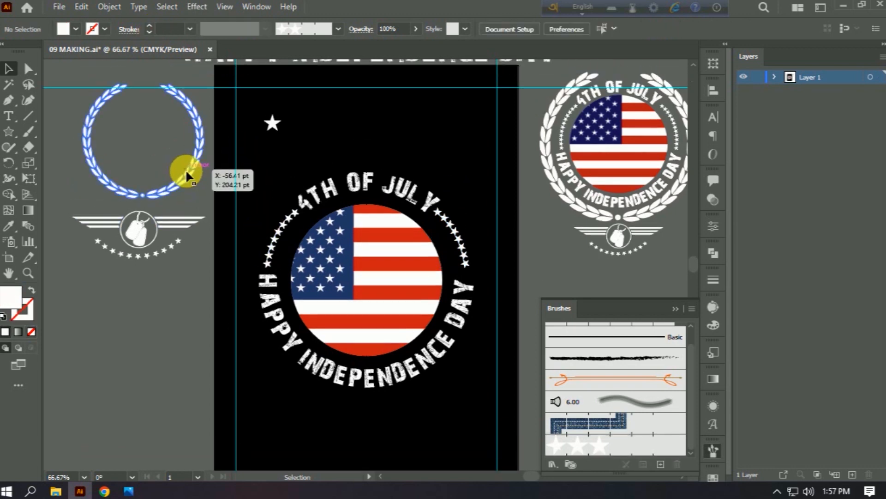
{"action": "left_click", "coordinate": [274, 128]}
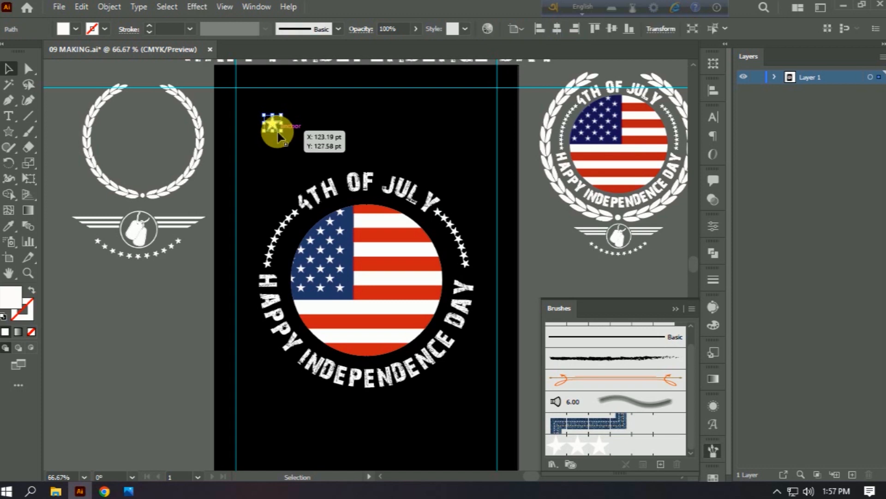
{"action": "key", "text": "Delete"}
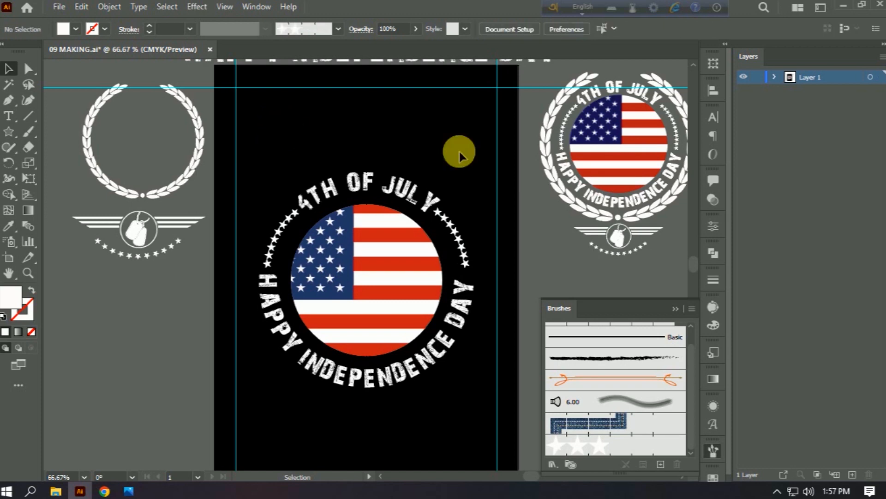
{"action": "left_click", "coordinate": [676, 308]}
Draw a white circle about 100 pt in diameter in the empty area left of the artboard, below the wings emblem.
{"action": "mouse_move", "coordinate": [437, 170]}
{"action": "left_mouse_down"}
{"action": "mouse_move", "coordinate": [451, 186]}
{"action": "mouse_move", "coordinate": [514, 121]}
{"action": "left_mouse_up"}
{"action": "left_click_drag", "start_coordinate": [323, 184], "coordinate": [381, 116]}
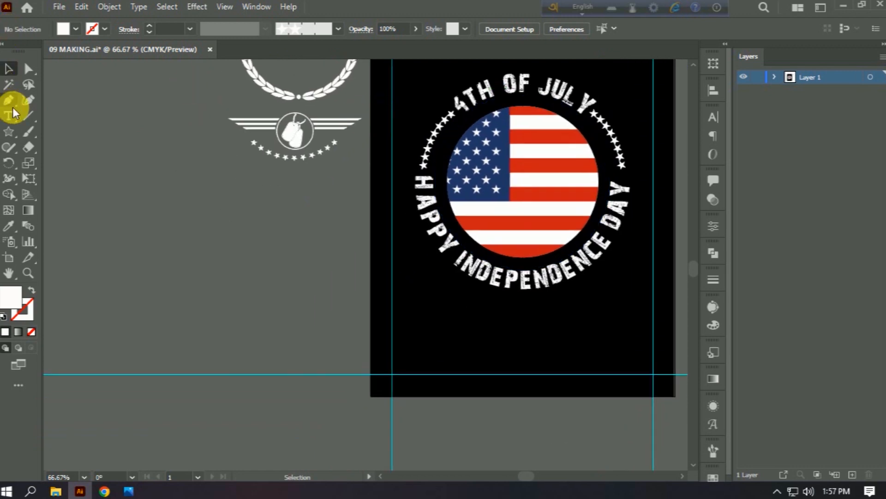
{"action": "left_click_drag", "start_coordinate": [9, 132], "coordinate": [41, 163]}
{"action": "left_click_drag", "start_coordinate": [133, 219], "coordinate": [160, 244]}
{"action": "key", "text": "v"}
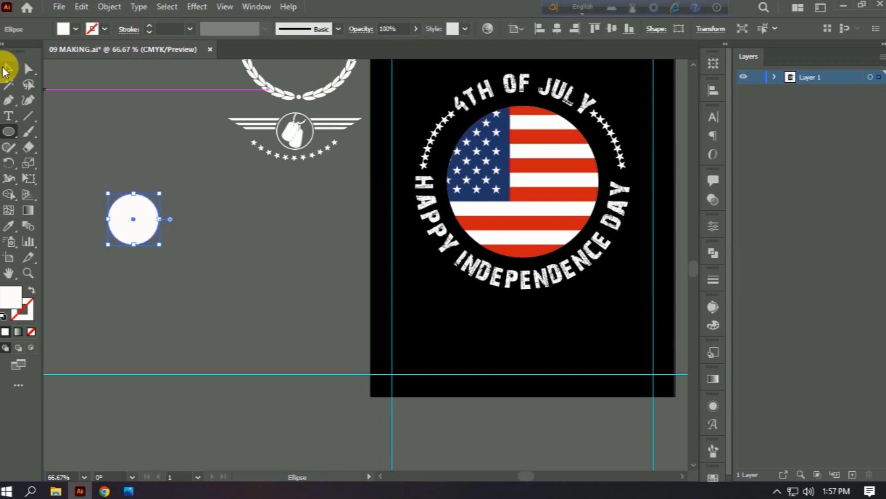
Duplicate the white circle horizontally so the two overlap, and intersect them with Pathfinder into a leaf shape.
{"action": "left_click_drag", "start_coordinate": [146, 216], "coordinate": [202, 253]}
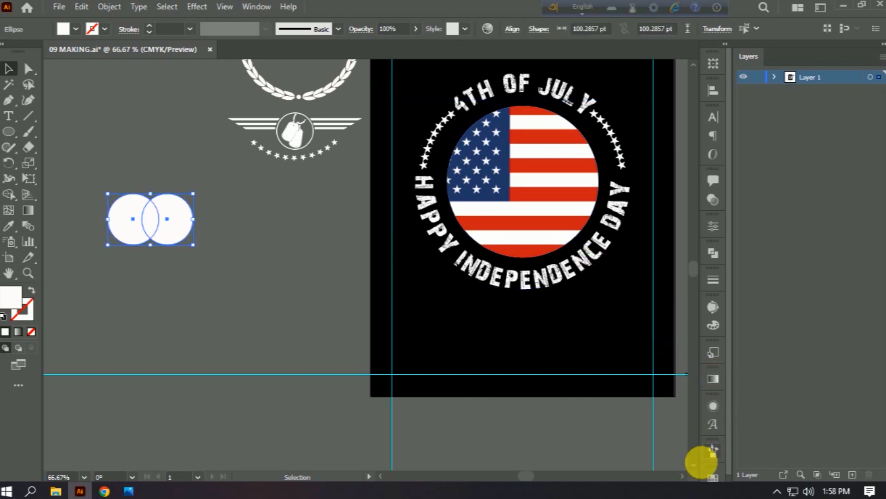
{"action": "left_click", "coordinate": [711, 255]}
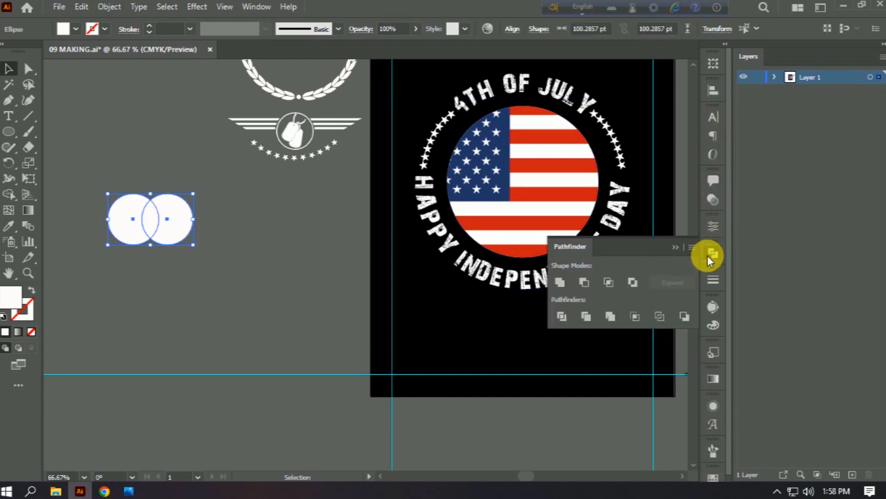
{"action": "left_click", "coordinate": [610, 281]}
{"action": "left_click", "coordinate": [107, 225]}
Scale the leaf down and tilt it diagonally, and create a copy reflected across the vertical axis.
{"action": "left_click_drag", "start_coordinate": [109, 198], "coordinate": [227, 258]}
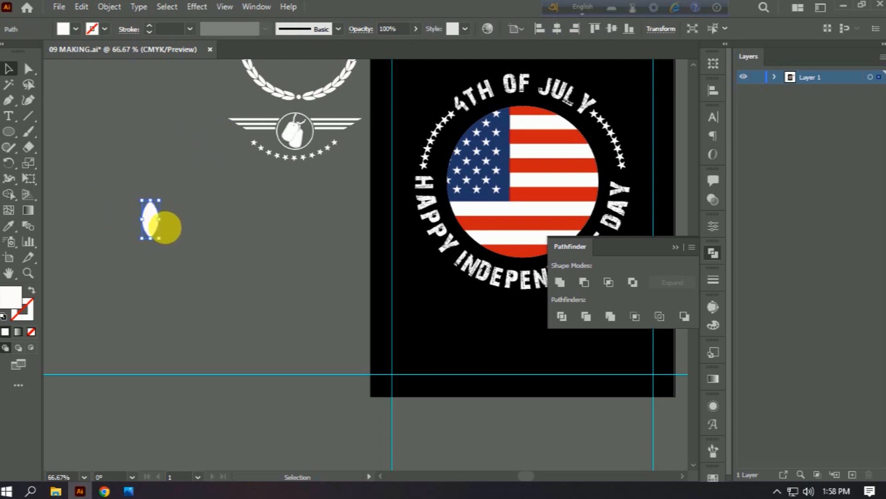
{"action": "mouse_move", "coordinate": [160, 221]}
{"action": "left_mouse_down"}
{"action": "mouse_move", "coordinate": [143, 205]}
{"action": "mouse_move", "coordinate": [126, 209]}
{"action": "mouse_move", "coordinate": [150, 209]}
{"action": "left_mouse_up"}
{"action": "right_click", "coordinate": [147, 223]}
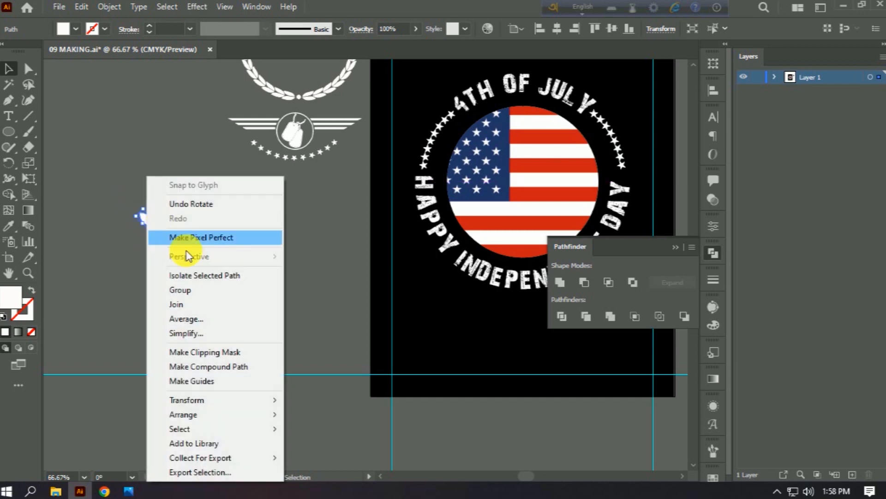
{"action": "mouse_move", "coordinate": [234, 401]}
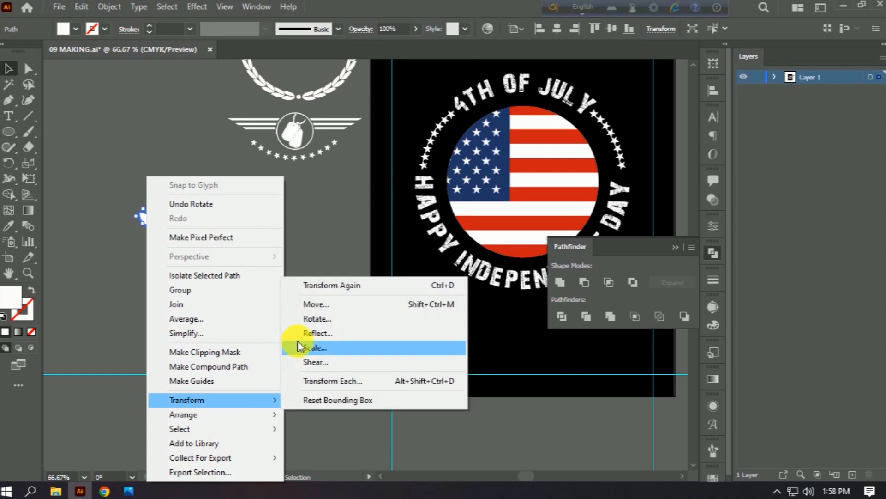
{"action": "left_click", "coordinate": [314, 331]}
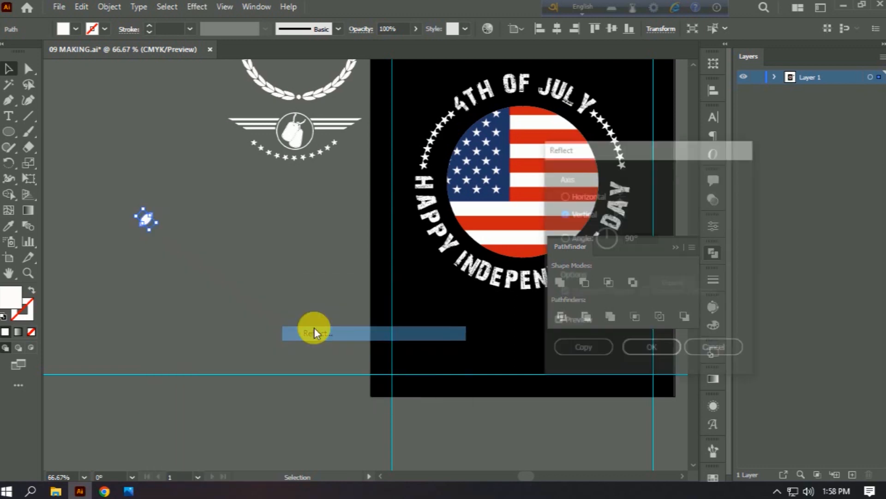
{"action": "left_click", "coordinate": [582, 350]}
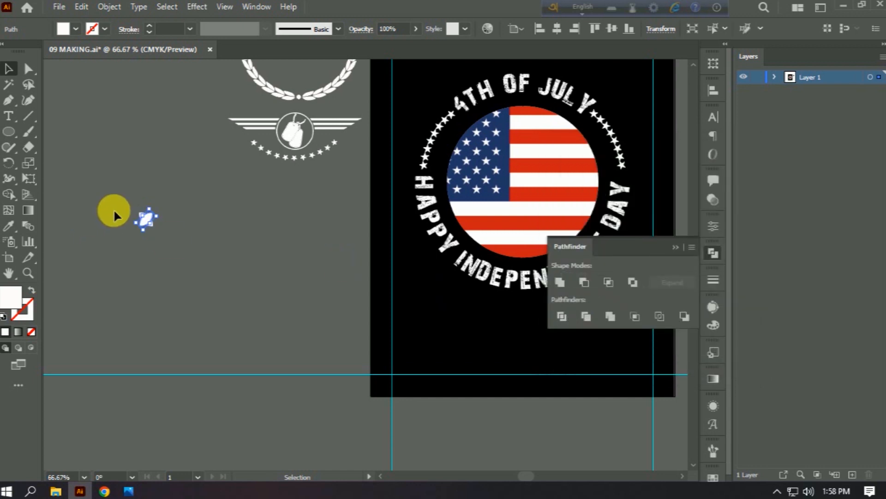
Shift the reflected leaf to the right in three large nudges so the two leaves form a V-shaped pair.
{"action": "left_click", "coordinate": [149, 215]}
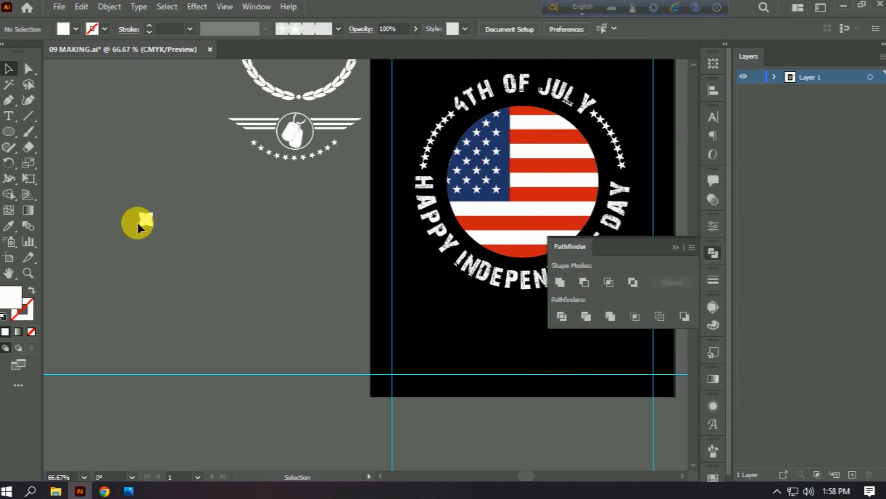
{"action": "left_click", "coordinate": [146, 221]}
{"action": "key", "text": "shift+Right"}
{"action": "key", "text": "shift+Right"}
{"action": "key", "text": "shift+Right"}
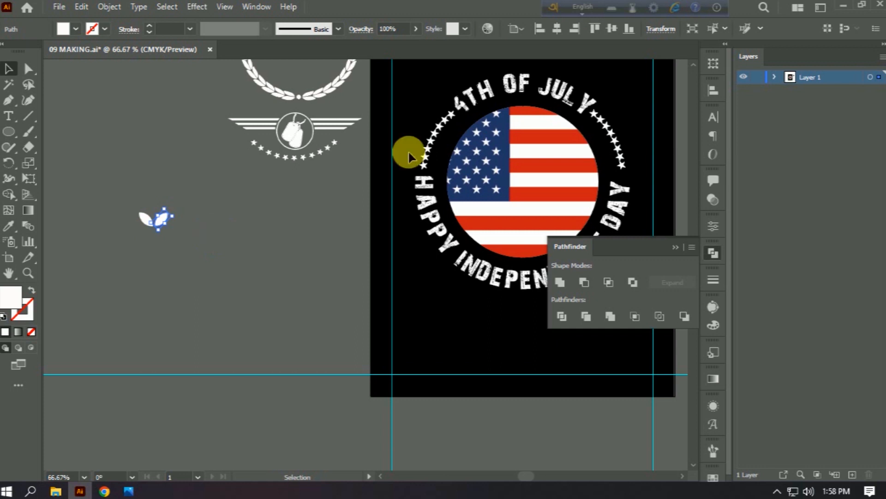
Rotate the pair of leaves 90° clockwise so that their tips point to the right.
{"action": "left_click", "coordinate": [135, 257]}
{"action": "left_click_drag", "start_coordinate": [119, 202], "coordinate": [178, 217]}
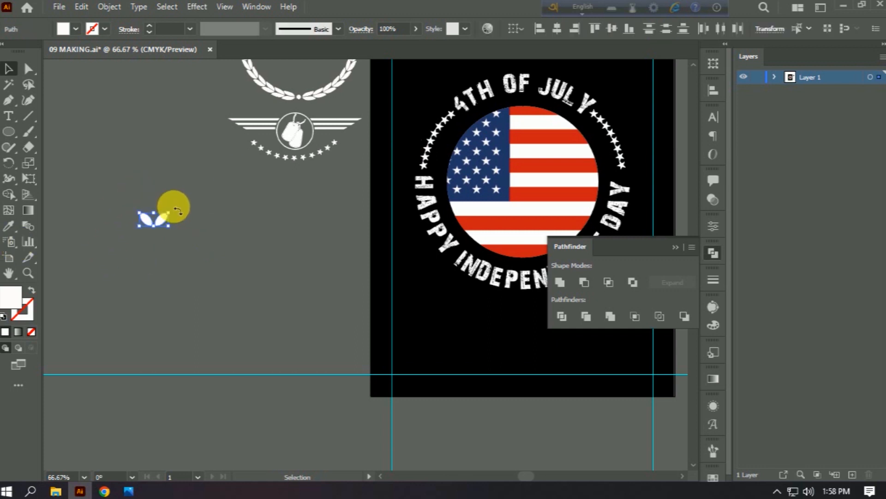
{"action": "left_click_drag", "start_coordinate": [174, 206], "coordinate": [159, 237]}
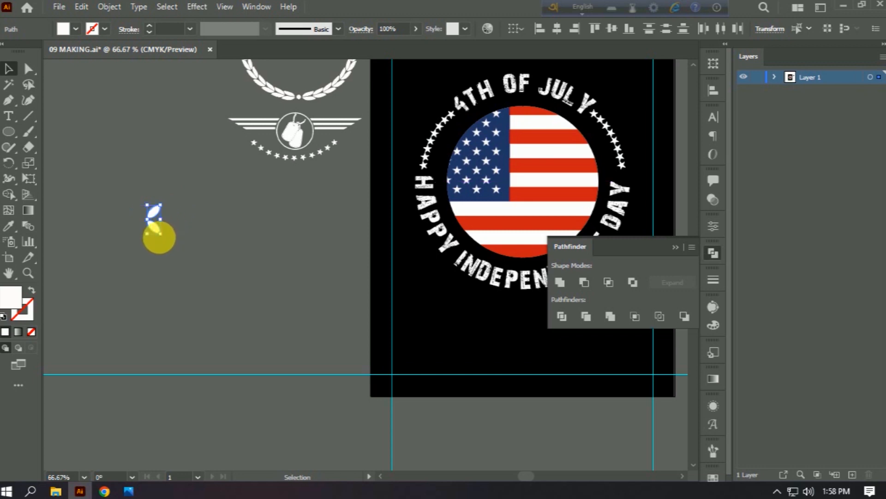
{"action": "left_click", "coordinate": [232, 249]}
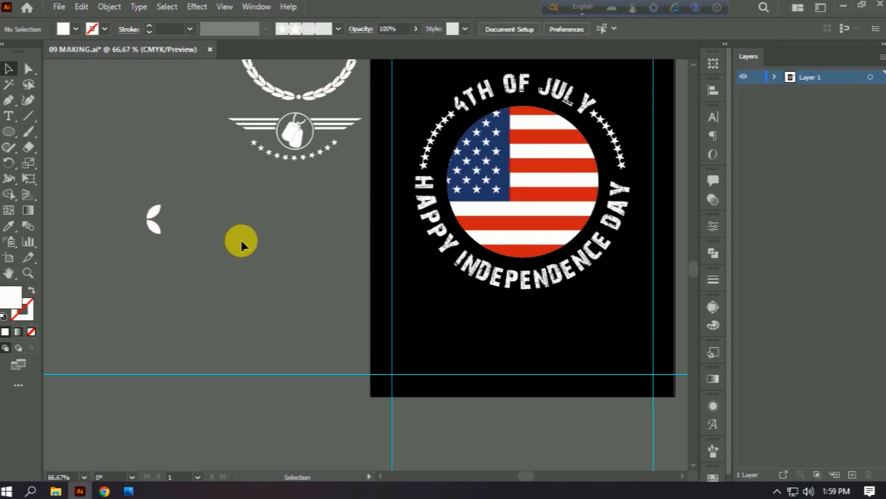
Create a pattern brush from the pair of leaves with the colorization method set to Tints.
{"action": "left_click", "coordinate": [713, 449]}
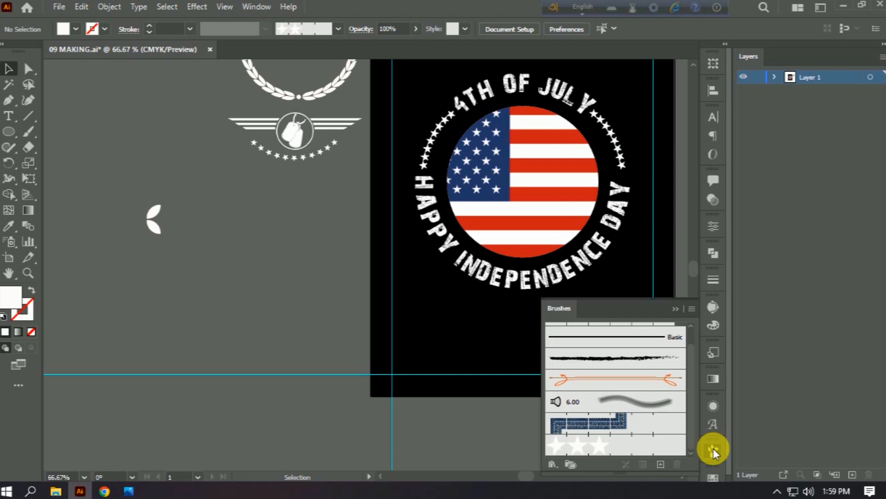
{"action": "mouse_move", "coordinate": [150, 229]}
{"action": "left_mouse_down"}
{"action": "mouse_move", "coordinate": [340, 341]}
{"action": "mouse_move", "coordinate": [621, 433]}
{"action": "left_mouse_up"}
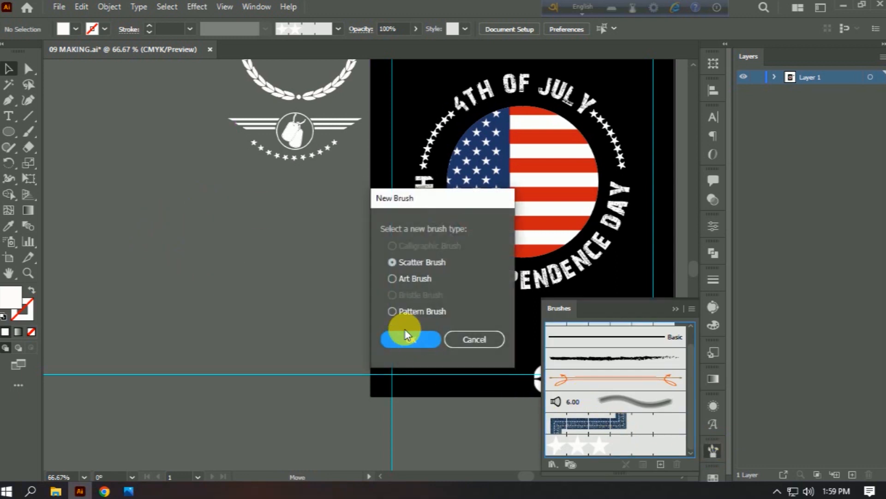
{"action": "left_click", "coordinate": [406, 311]}
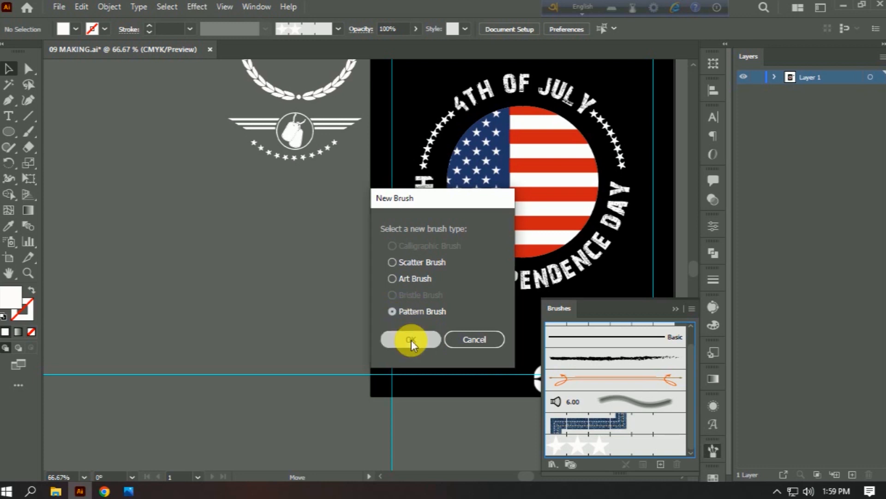
{"action": "left_click", "coordinate": [412, 339]}
{"action": "left_click", "coordinate": [529, 335]}
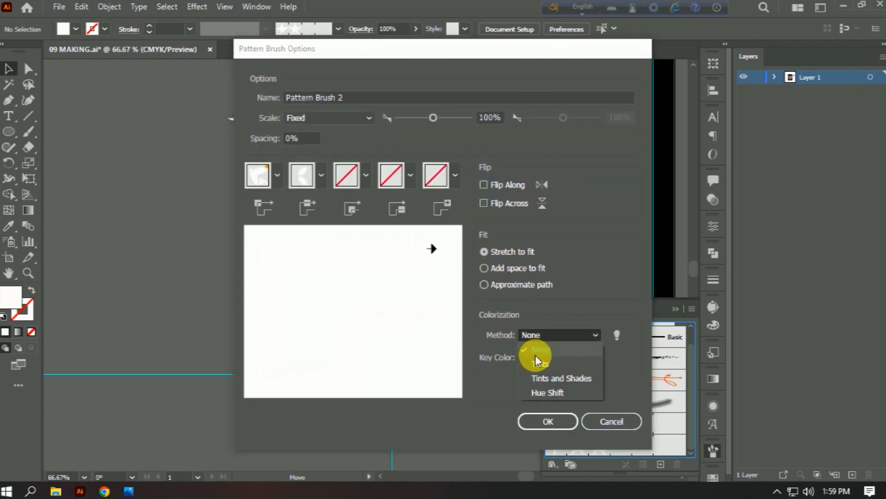
{"action": "left_click", "coordinate": [538, 364]}
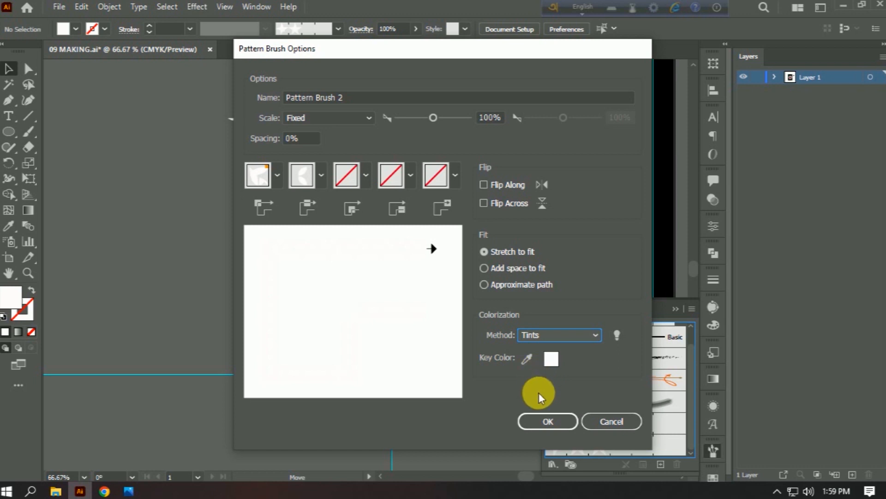
{"action": "left_click", "coordinate": [539, 420]}
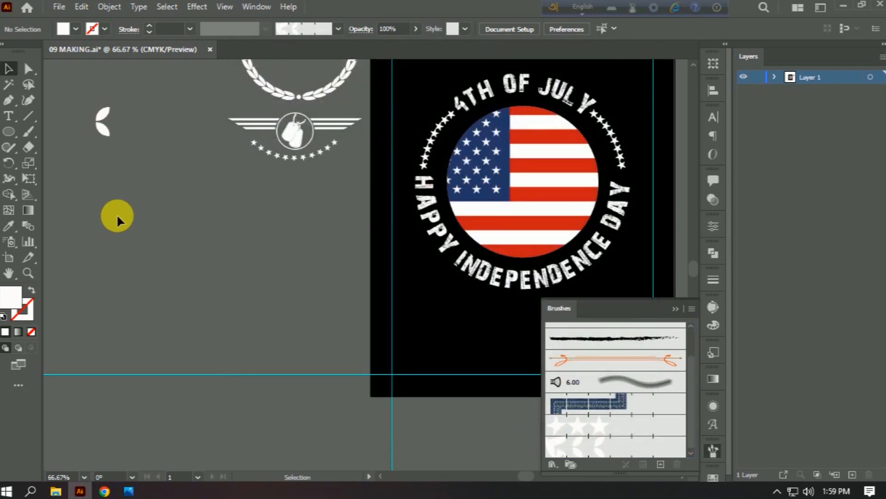
Draw a circle below the leaf pair, delete its right anchor point and swap fill and stroke to leave a white left-hand arc.
{"action": "left_click_drag", "start_coordinate": [9, 137], "coordinate": [63, 163]}
{"action": "left_click_drag", "start_coordinate": [168, 205], "coordinate": [180, 218]}
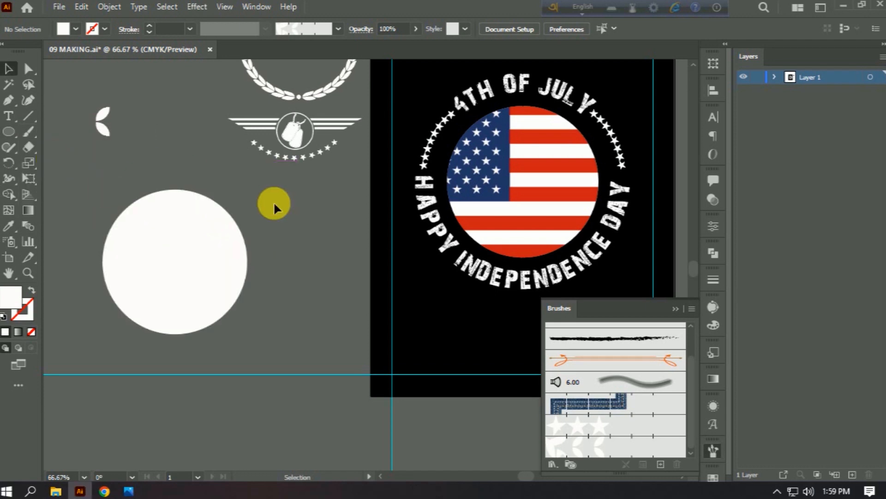
{"action": "left_click", "coordinate": [28, 69]}
{"action": "left_click_drag", "start_coordinate": [245, 261], "coordinate": [267, 317]}
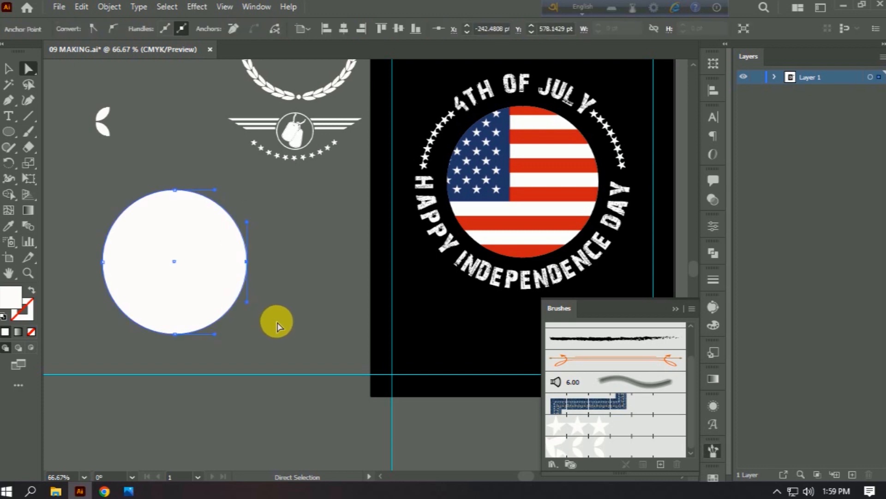
{"action": "key", "text": "Delete"}
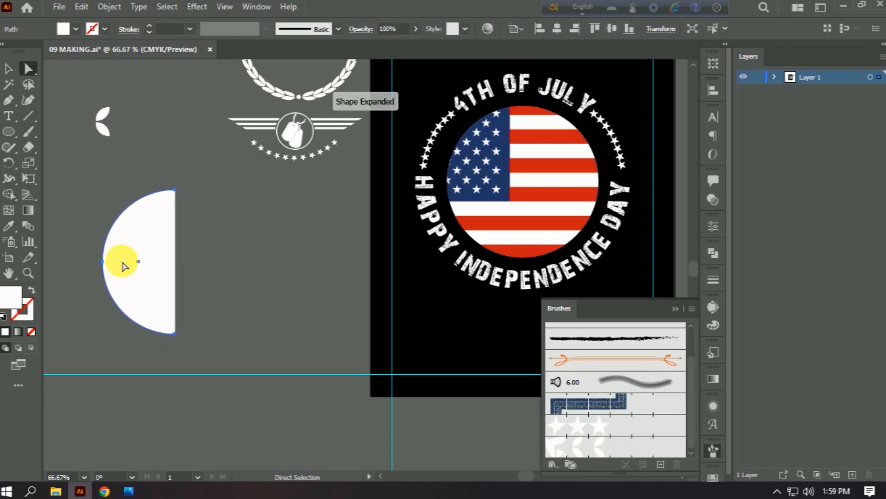
{"action": "left_click", "coordinate": [33, 290]}
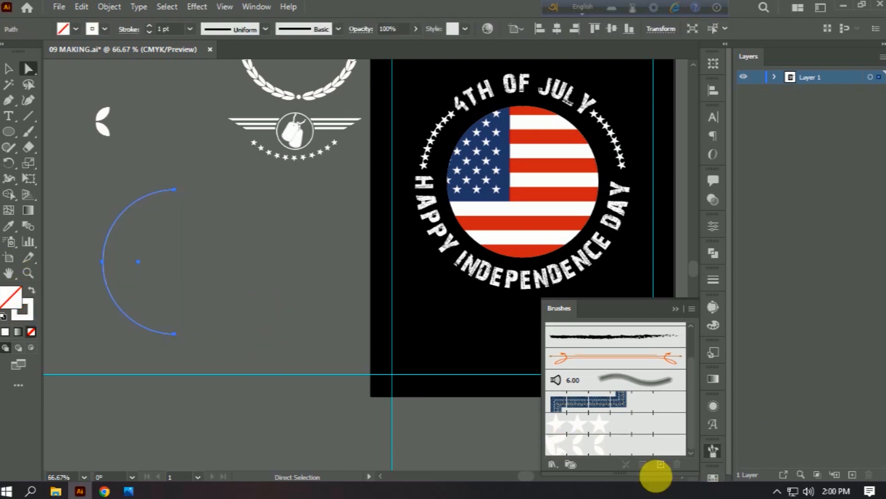
Apply the leaf pattern brush to the arc with a 0.5 pt stroke and move the arc up beside the leaf pair.
{"action": "left_click", "coordinate": [614, 446]}
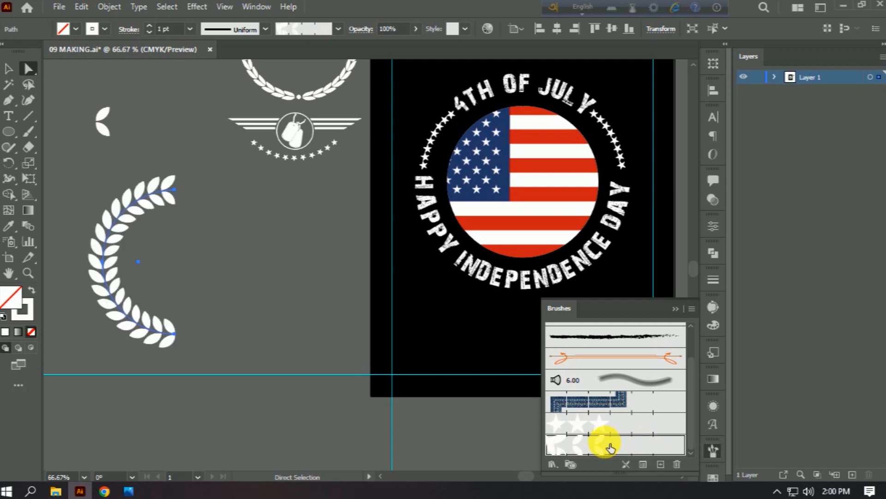
{"action": "left_click", "coordinate": [149, 33]}
{"action": "left_click", "coordinate": [148, 33]}
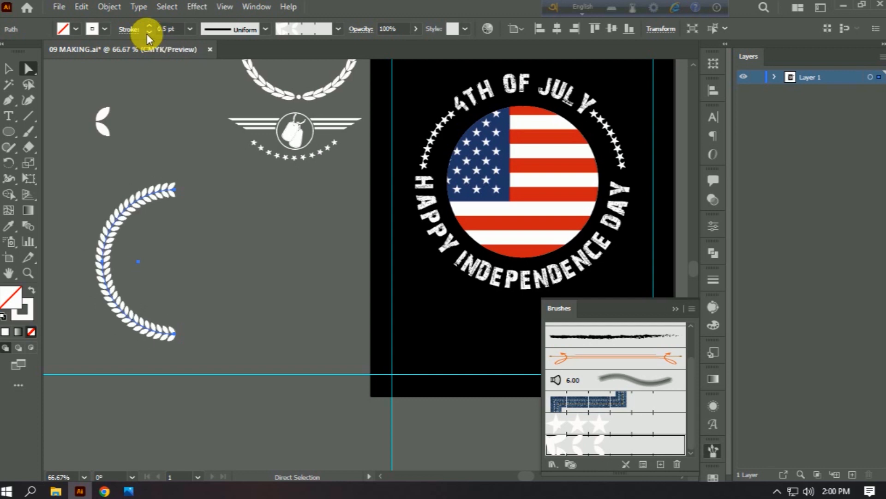
{"action": "left_click", "coordinate": [8, 69]}
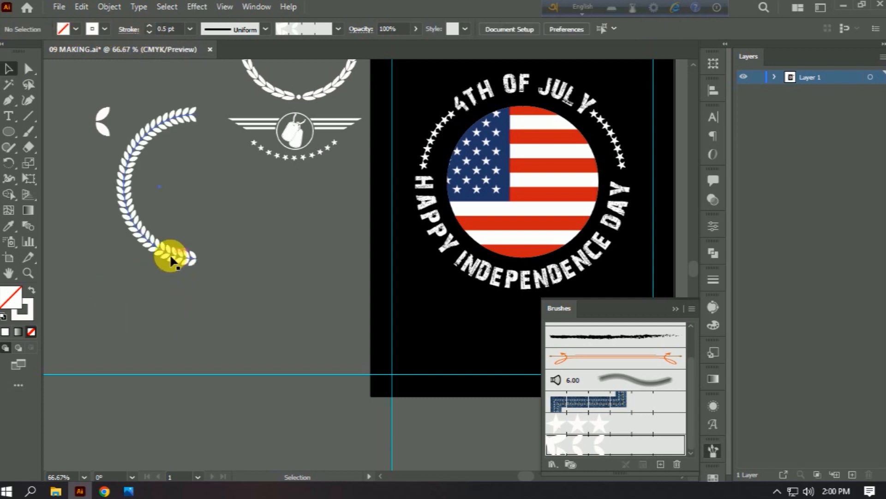
{"action": "left_click", "coordinate": [152, 303]}
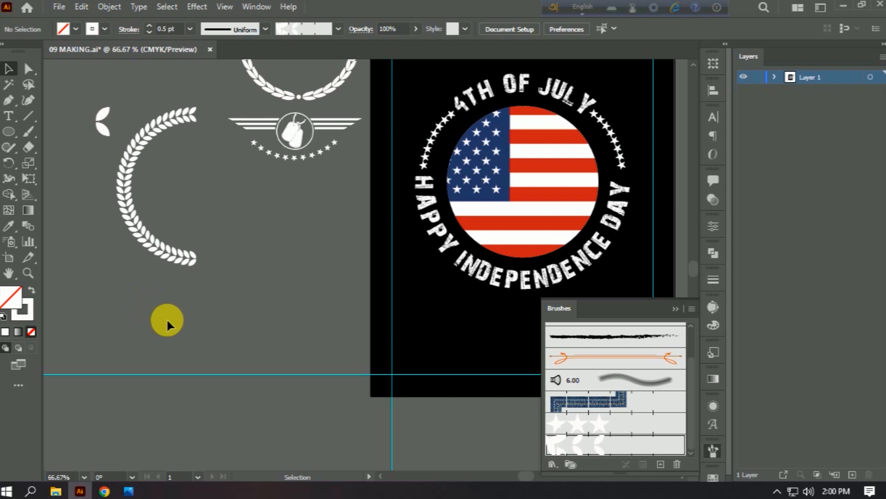
Draw a full circle below the leaf arc and apply the leaf pattern brush to it.
{"action": "scroll", "coordinate": [151, 301], "scroll_direction": "down", "scroll_amount": 5}
{"action": "key", "text": "l"}
{"action": "left_click_drag", "start_coordinate": [165, 250], "coordinate": [247, 347]}
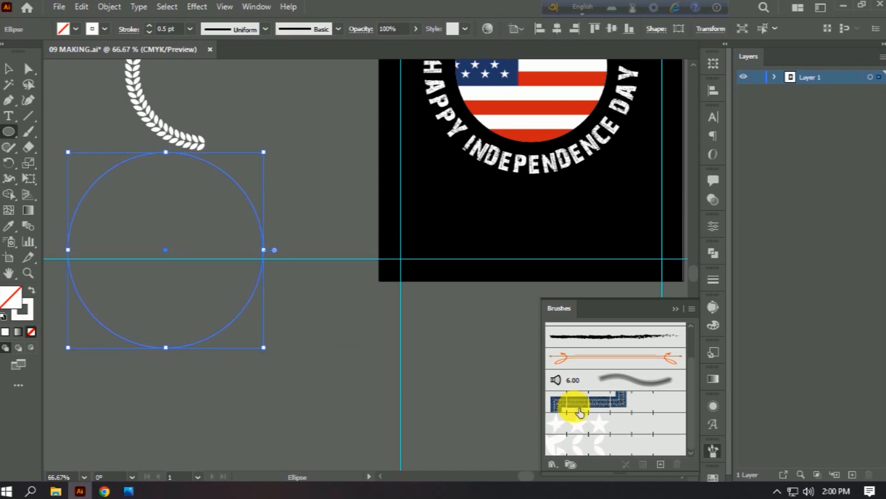
{"action": "left_click", "coordinate": [593, 447]}
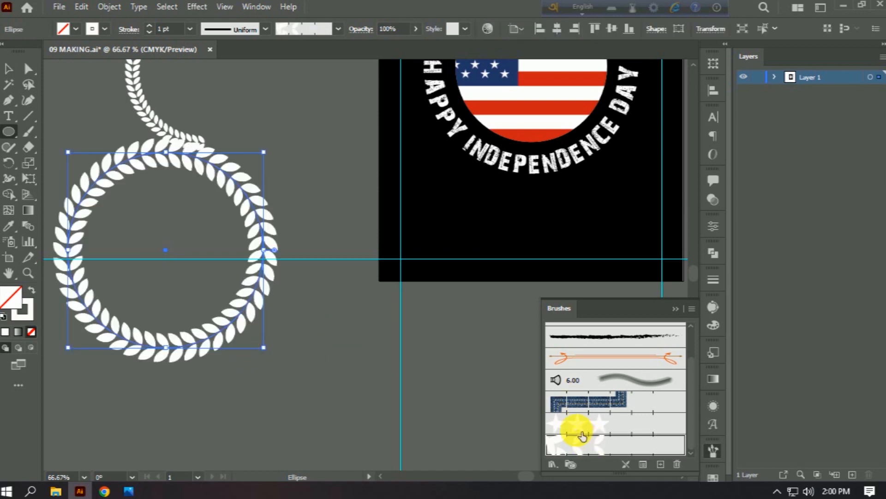
Set the leaf circle's stroke to 0.75 pt and move it slightly away from the arc.
{"action": "left_click", "coordinate": [147, 33]}
{"action": "left_click", "coordinate": [146, 33]}
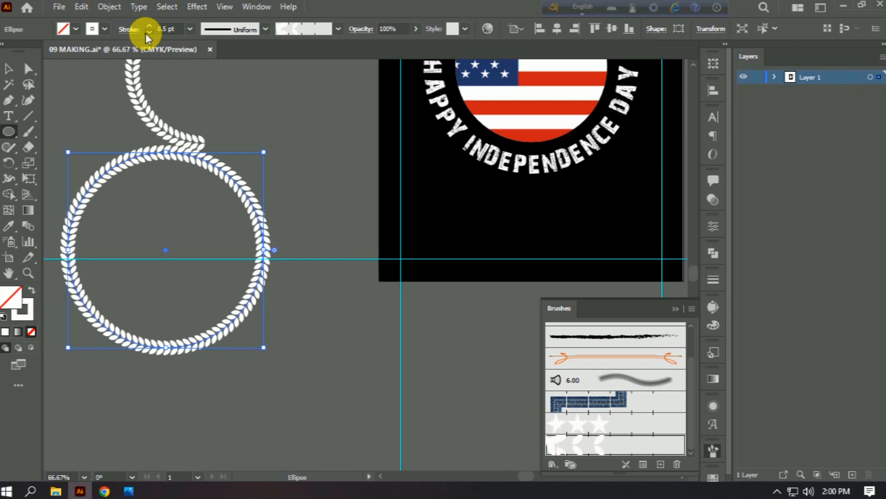
{"action": "left_click", "coordinate": [146, 32]}
{"action": "left_click", "coordinate": [149, 25]}
{"action": "left_click", "coordinate": [149, 25]}
{"action": "left_click", "coordinate": [11, 65]}
{"action": "left_click", "coordinate": [178, 83]}
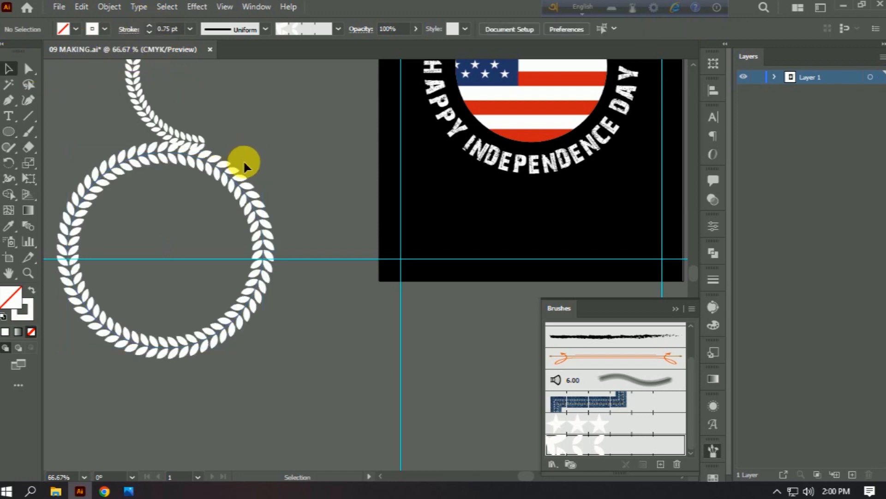
{"action": "scroll", "coordinate": [242, 158], "scroll_direction": "up", "scroll_amount": 2}
{"action": "left_click_drag", "start_coordinate": [240, 269], "coordinate": [263, 268]}
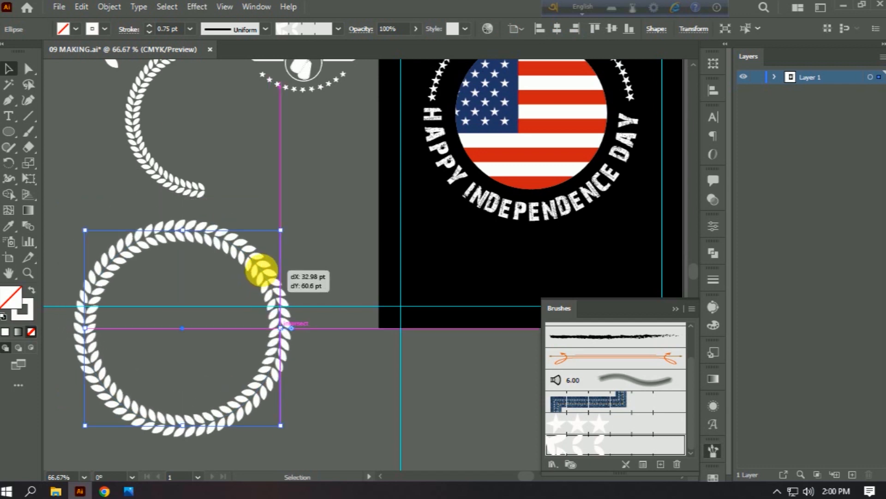
Scale the flag, curved text and star arcs down about their center to roughly 344 pt wide, group them and center them horizontally.
{"action": "scroll", "coordinate": [188, 203], "scroll_direction": "up", "scroll_amount": 2}
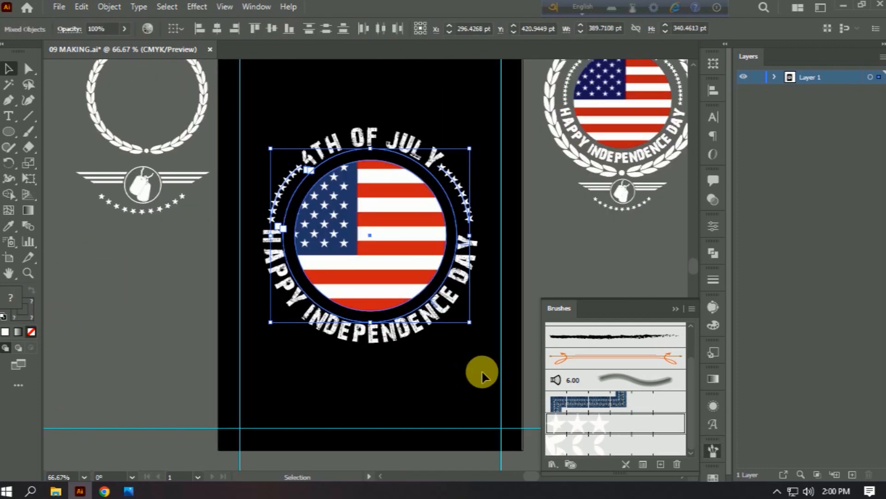
{"action": "left_click", "coordinate": [483, 377]}
{"action": "left_click_drag", "start_coordinate": [266, 100], "coordinate": [458, 386]}
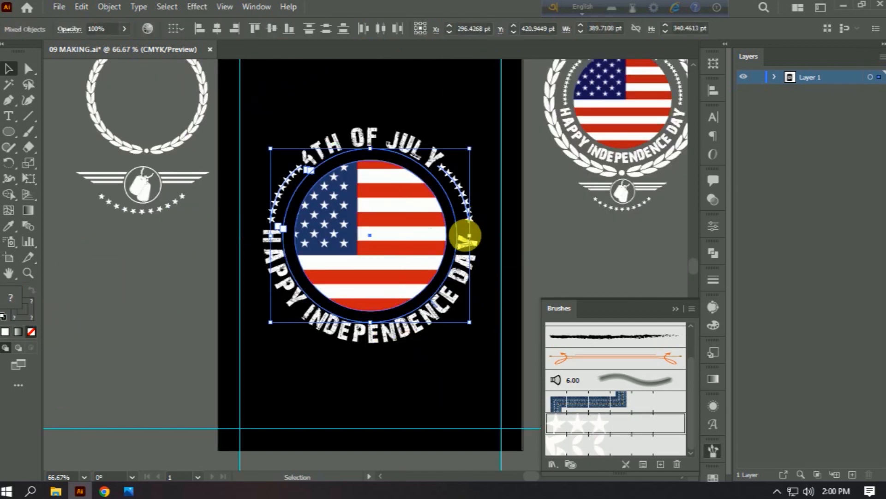
{"action": "left_click_drag", "start_coordinate": [468, 246], "coordinate": [446, 237]}
{"action": "key", "text": "ctrl+g"}
{"action": "left_click", "coordinate": [192, 28]}
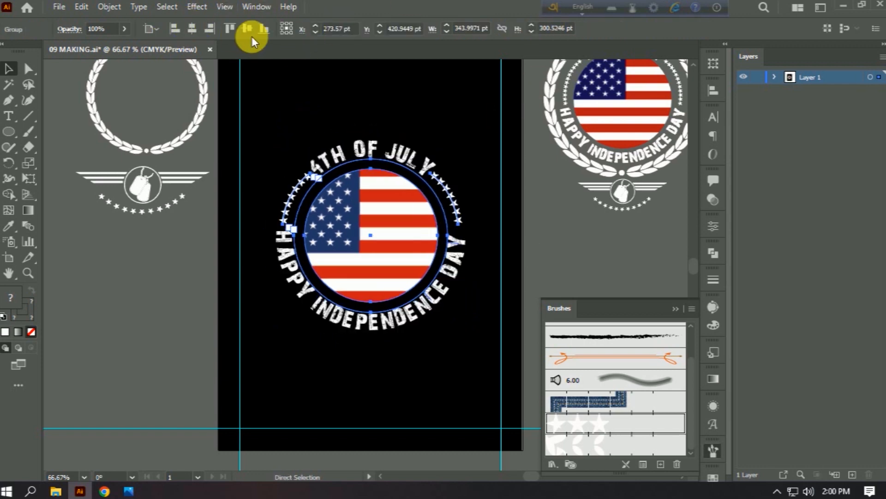
Bring the ready-made laurel wreath to the front, move it onto the artboard and enlarge it to about 455 pt wide around the badge.
{"action": "left_click_drag", "start_coordinate": [185, 128], "coordinate": [163, 146]}
{"action": "scroll", "coordinate": [163, 142], "scroll_direction": "up", "scroll_amount": 1}
{"action": "right_click", "coordinate": [163, 147]}
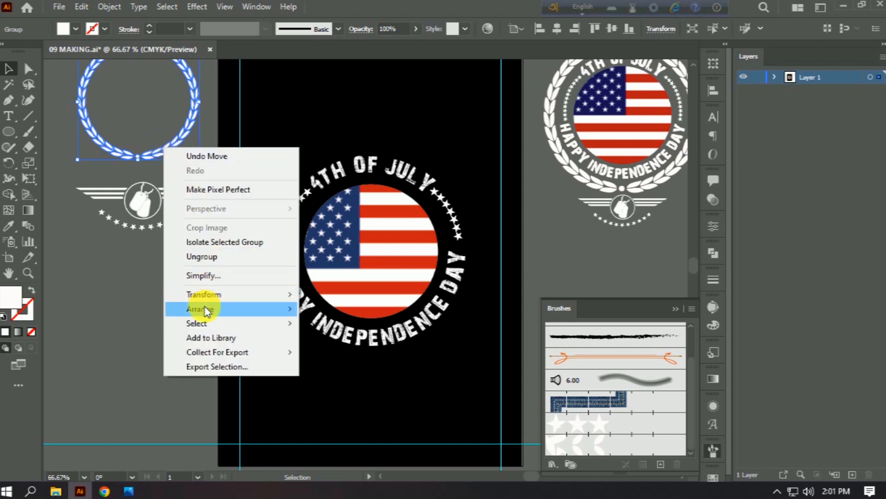
{"action": "mouse_move", "coordinate": [203, 308]}
{"action": "left_click", "coordinate": [333, 307]}
{"action": "left_click_drag", "start_coordinate": [191, 139], "coordinate": [510, 301]}
{"action": "left_click_drag", "start_coordinate": [487, 358], "coordinate": [445, 306]}
{"action": "left_click_drag", "start_coordinate": [464, 257], "coordinate": [475, 283]}
Align the laurel wreath and the flag badge to each other's horizontal and vertical centers.
{"action": "left_click", "coordinate": [340, 98]}
{"action": "left_click_drag", "start_coordinate": [340, 98], "coordinate": [452, 350]}
{"action": "left_click", "coordinate": [366, 263]}
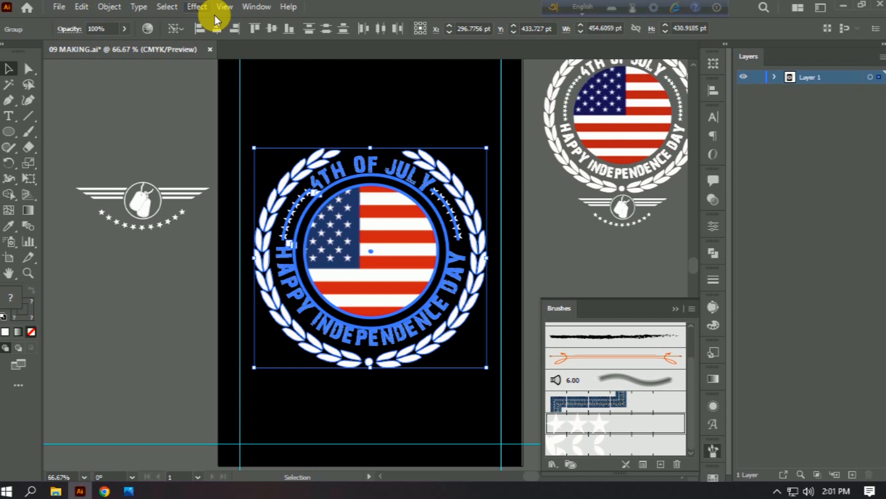
{"action": "left_click", "coordinate": [222, 26]}
{"action": "left_click", "coordinate": [273, 25]}
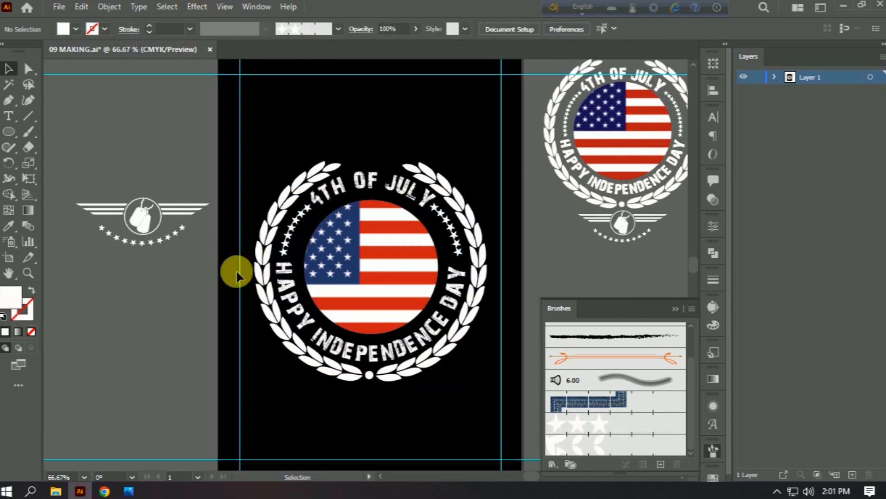
Nudge the wreath and flag badge together upward on the artboard to free space below them.
{"action": "left_click_drag", "start_coordinate": [263, 142], "coordinate": [519, 403]}
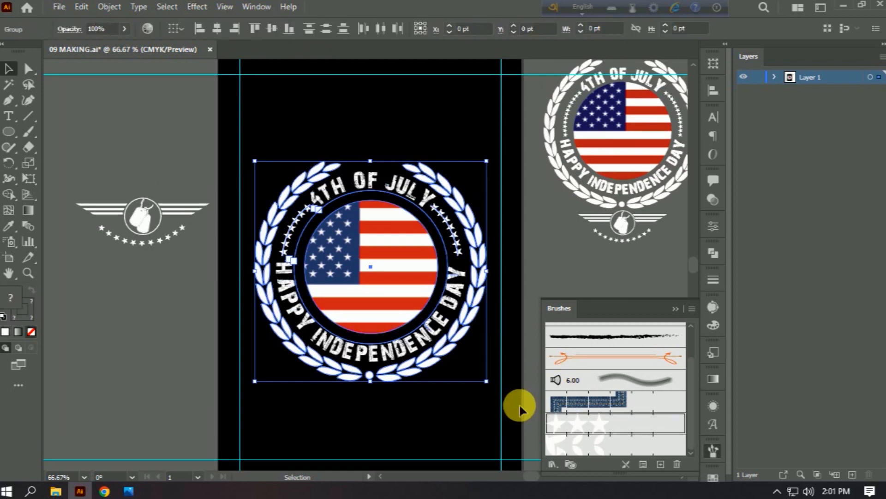
{"action": "key", "text": "Up"}
{"action": "key", "text": "Up"}
{"action": "key", "text": "Up"}
{"action": "key", "text": "Up"}
{"action": "key", "text": "Up"}
{"action": "key", "text": "Up"}
{"action": "key", "text": "Up"}
{"action": "key", "text": "Up"}
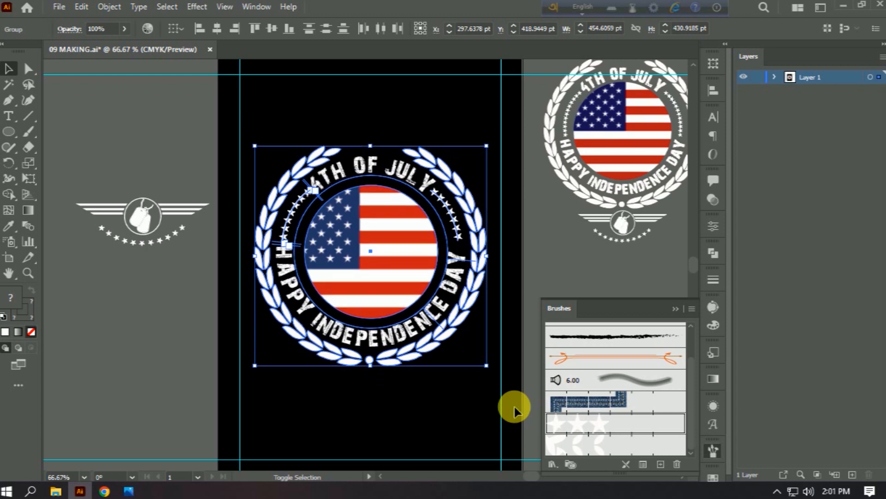
{"action": "key", "text": "Up"}
{"action": "key", "text": "Up"}
{"action": "key", "text": "Up"}
{"action": "left_click", "coordinate": [199, 302]}
Draw a thin white horizontal rectangle on the artboard below the left half of the wreath.
{"action": "left_click_drag", "start_coordinate": [99, 198], "coordinate": [214, 268]}
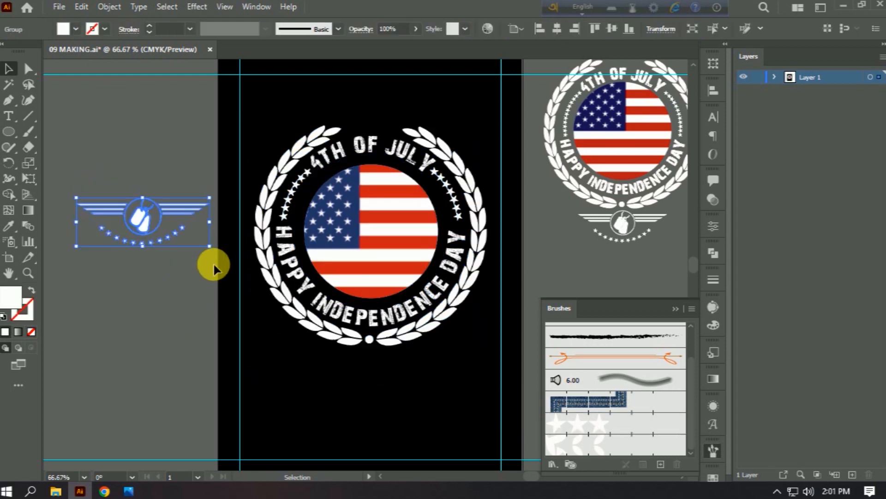
{"action": "left_click", "coordinate": [179, 270]}
{"action": "scroll", "coordinate": [185, 242], "scroll_direction": "down", "scroll_amount": 2}
{"action": "left_click", "coordinate": [8, 133]}
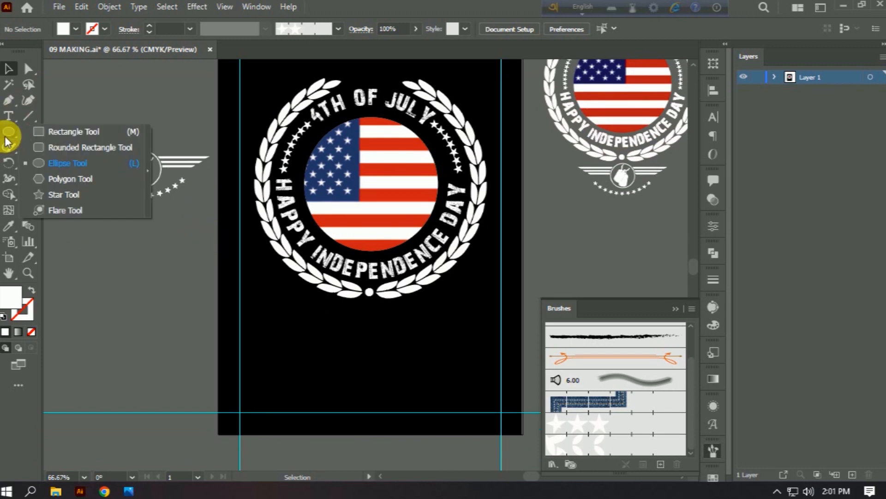
{"action": "left_click", "coordinate": [111, 132]}
{"action": "left_click_drag", "start_coordinate": [263, 315], "coordinate": [333, 317]}
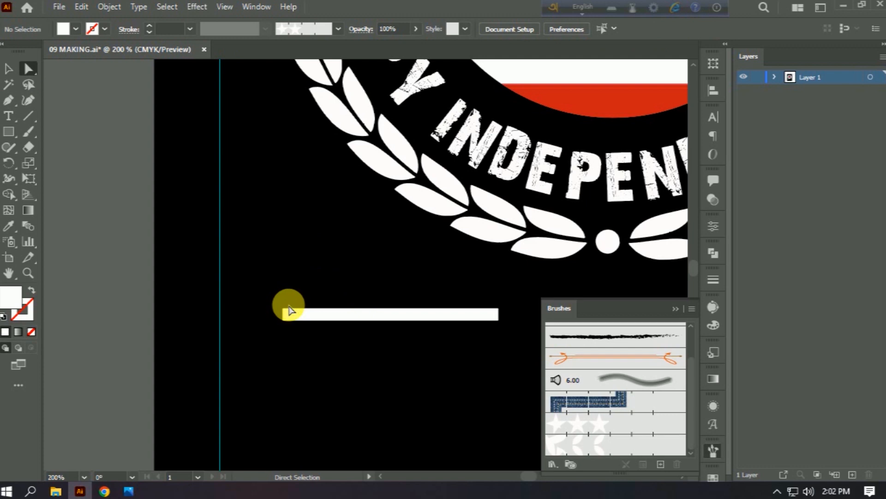
Shift the bar's upper-left corner point to the left so that end becomes slanted.
{"action": "left_click", "coordinate": [283, 309]}
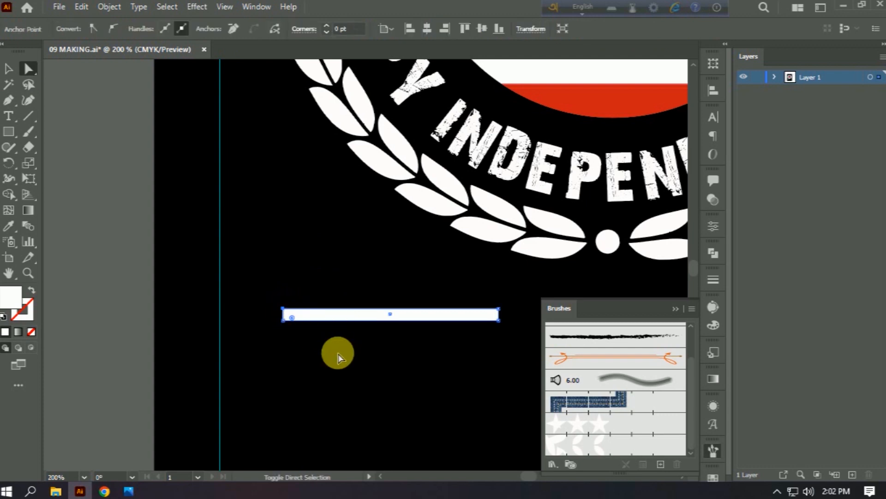
{"action": "key", "text": "shift+Left"}
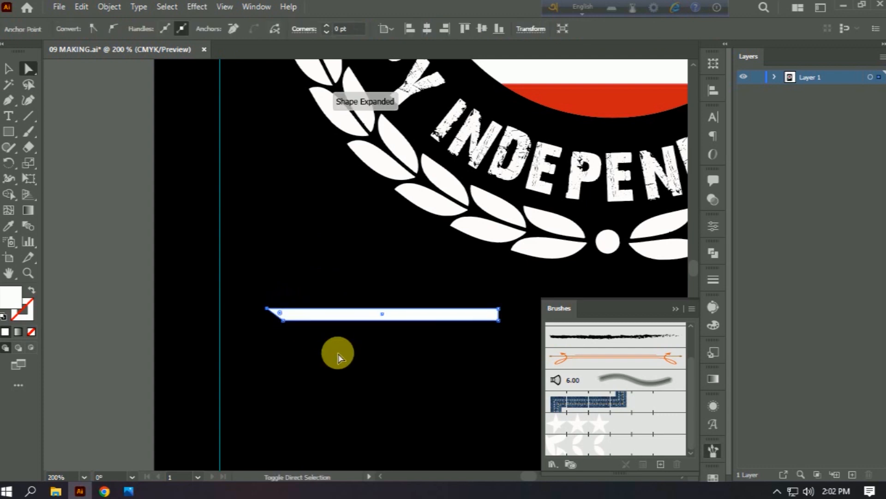
{"action": "key", "text": "v"}
{"action": "left_click", "coordinate": [307, 293]}
Duplicate the slanted bar straight down and repeat the copy to get three evenly spaced bars.
{"action": "left_click", "coordinate": [313, 311]}
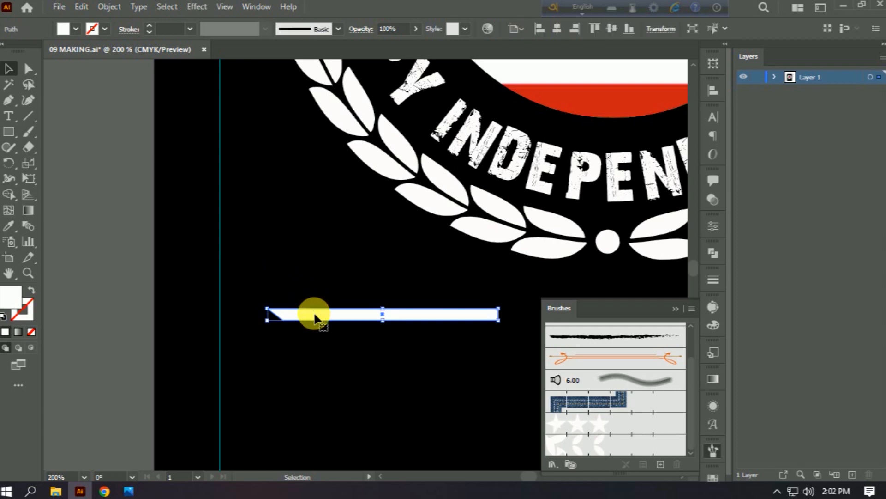
{"action": "left_click_drag", "start_coordinate": [313, 315], "coordinate": [310, 340]}
{"action": "key", "text": "a"}
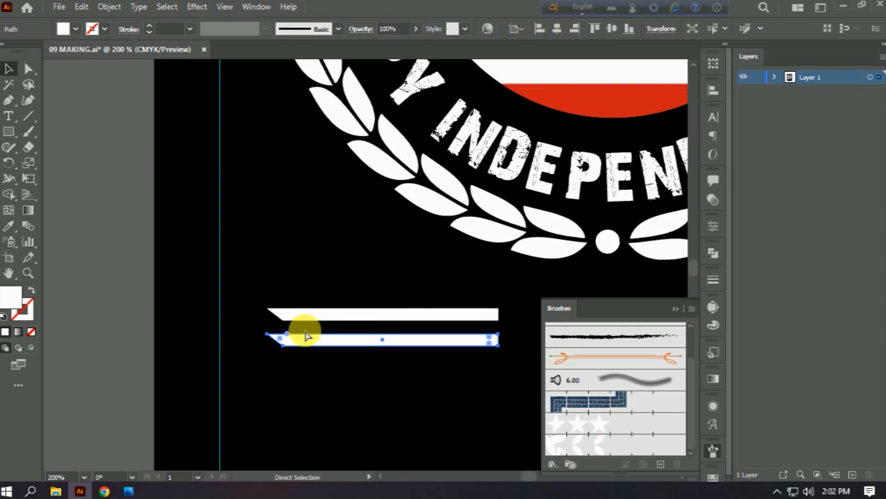
{"action": "key", "text": "ctrl+d"}
{"action": "key", "text": "v"}
{"action": "left_click", "coordinate": [277, 379]}
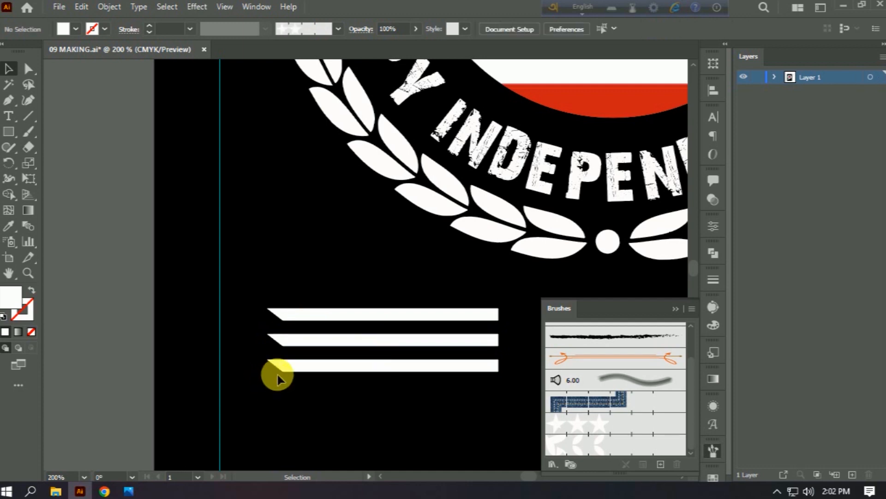
Shorten the middle and lowest bars by shifting their slanted ends progressively inward, forming a stepped wing.
{"action": "left_click", "coordinate": [279, 340]}
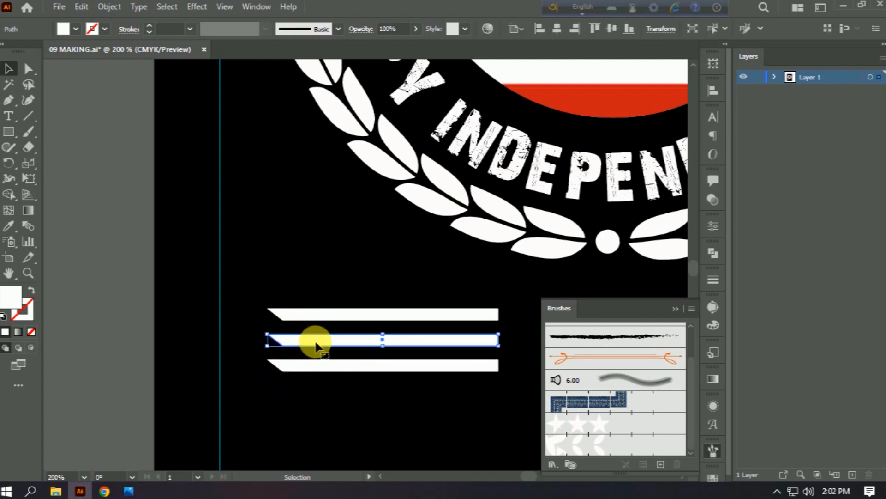
{"action": "left_click", "coordinate": [310, 362]}
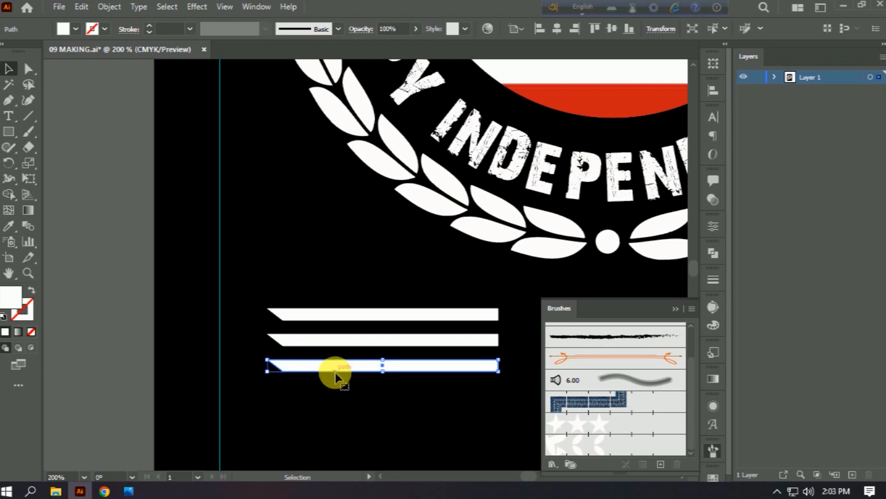
{"action": "left_click", "coordinate": [28, 69]}
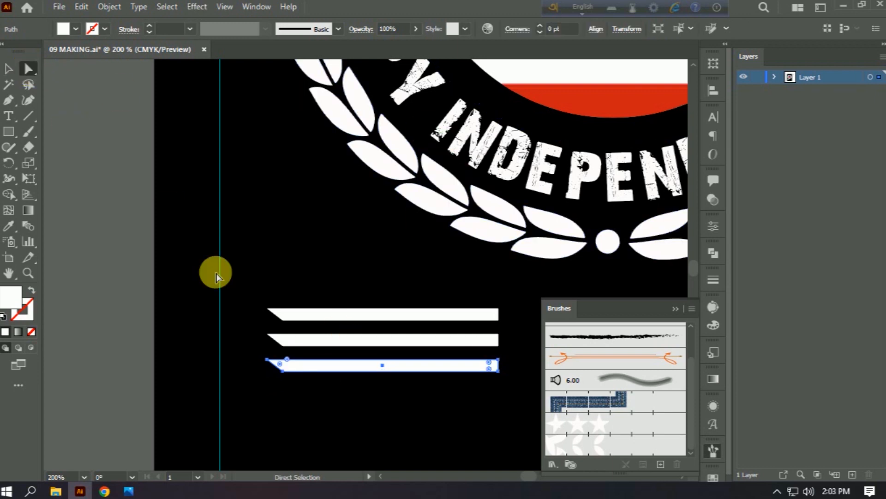
{"action": "left_click_drag", "start_coordinate": [260, 328], "coordinate": [295, 355]}
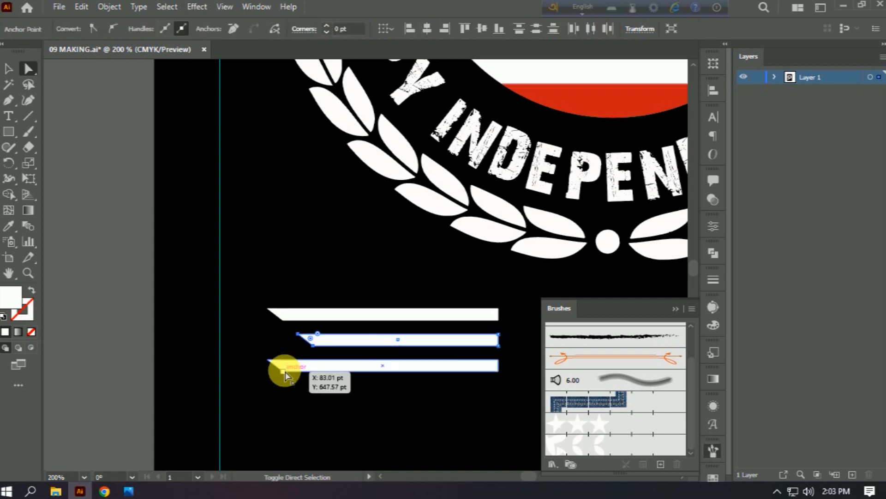
{"action": "left_click_drag", "start_coordinate": [250, 339], "coordinate": [301, 395]}
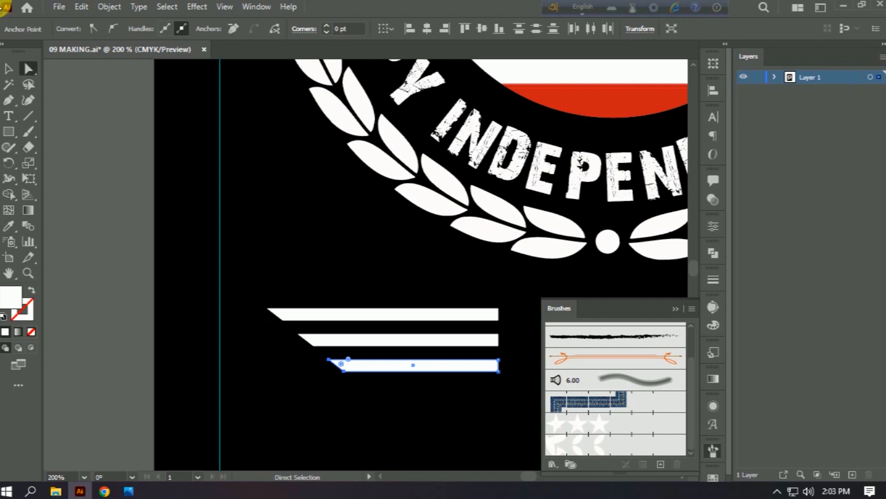
{"action": "left_click", "coordinate": [8, 68]}
{"action": "left_click", "coordinate": [167, 186]}
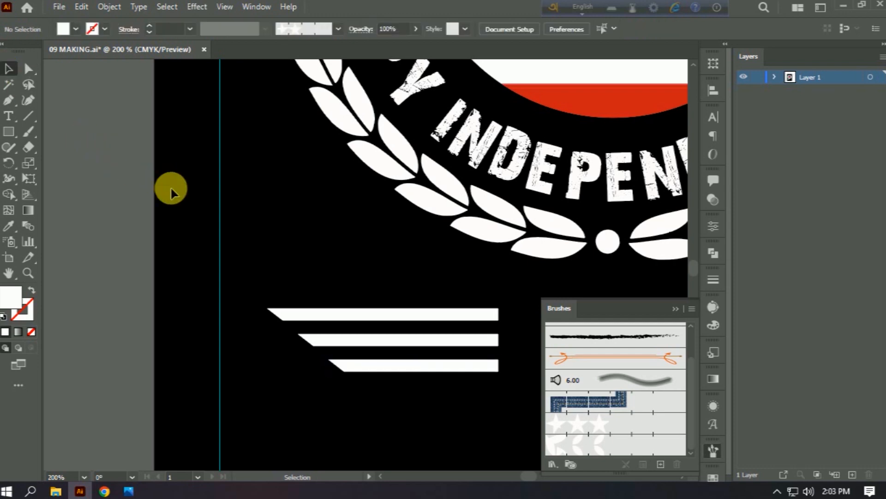
Group the three stepped bars and move them slightly downward below the wreath's left half.
{"action": "key", "text": "ctrl+minus"}
{"action": "key", "text": "ctrl+minus"}
{"action": "key", "text": "ctrl+minus"}
{"action": "key", "text": "ctrl+minus"}
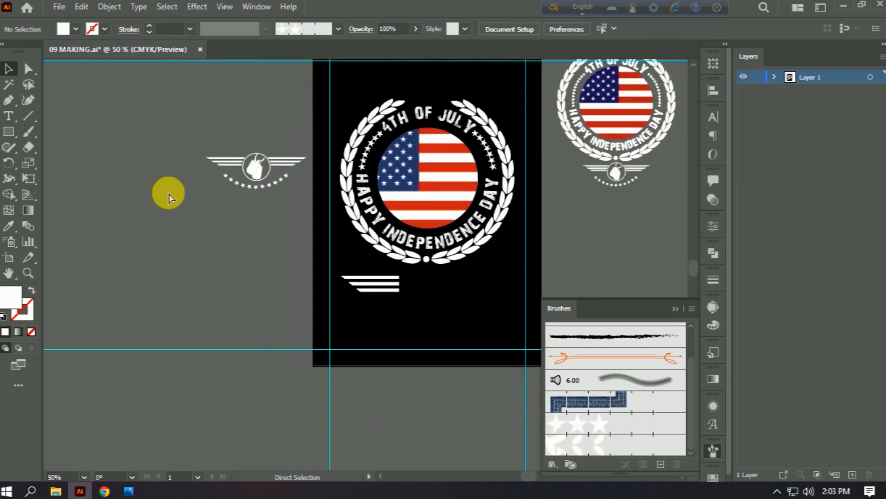
{"action": "left_click", "coordinate": [369, 283]}
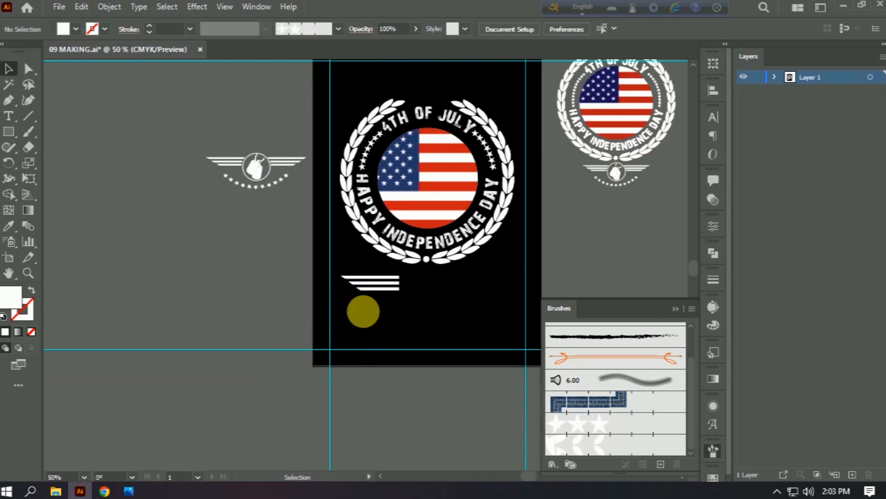
{"action": "mouse_move", "coordinate": [380, 287]}
{"action": "left_mouse_down"}
{"action": "mouse_move", "coordinate": [376, 319]}
{"action": "mouse_move", "coordinate": [375, 303]}
{"action": "left_mouse_up"}
Reflect a copy of the wing across the vertical axis and place it opposite the original on the artboard's right half.
{"action": "right_click", "coordinate": [375, 302]}
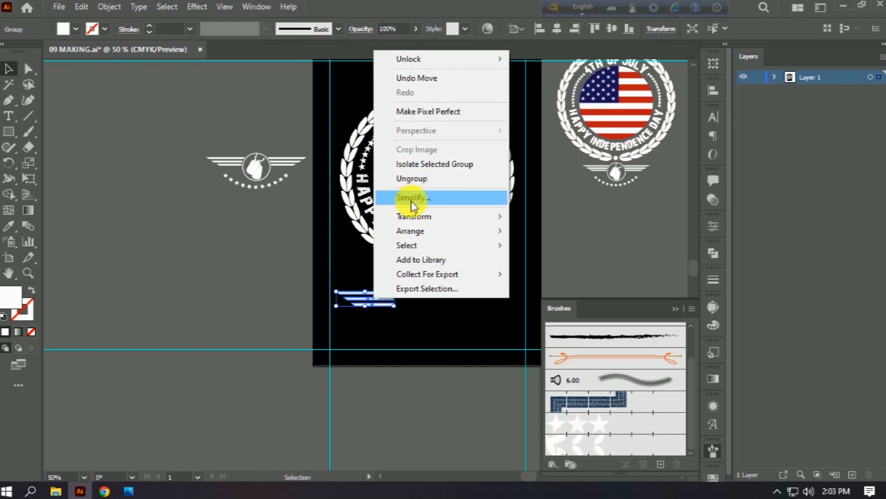
{"action": "mouse_move", "coordinate": [401, 217]}
{"action": "left_click", "coordinate": [526, 265]}
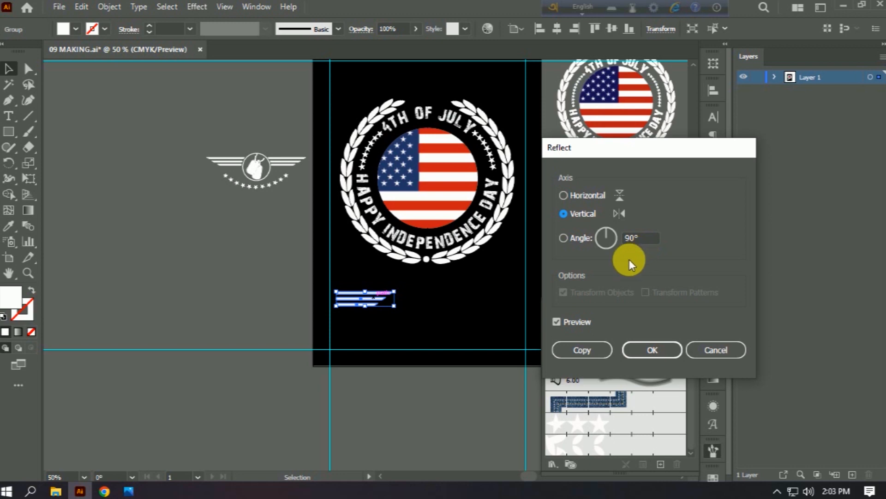
{"action": "left_click", "coordinate": [583, 350]}
{"action": "left_click_drag", "start_coordinate": [355, 298], "coordinate": [476, 300]}
Group the two wings and center the pair horizontally on the artboard.
{"action": "left_click_drag", "start_coordinate": [363, 271], "coordinate": [481, 325]}
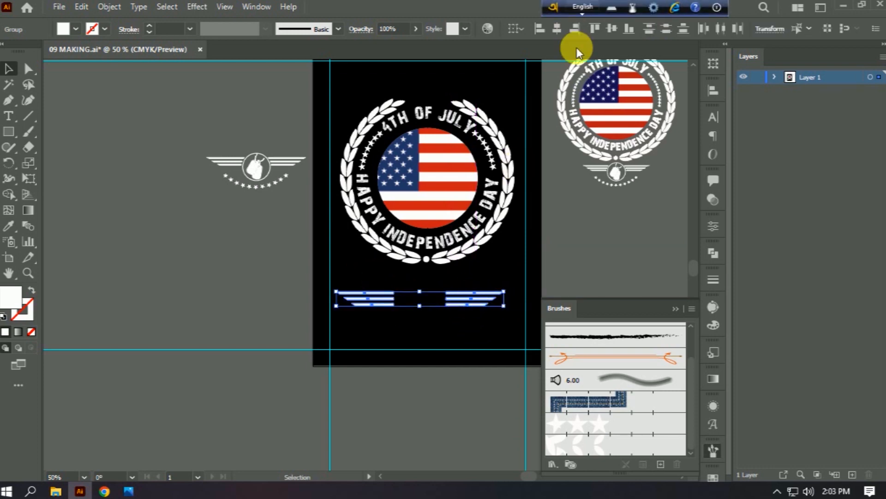
{"action": "key", "text": "a"}
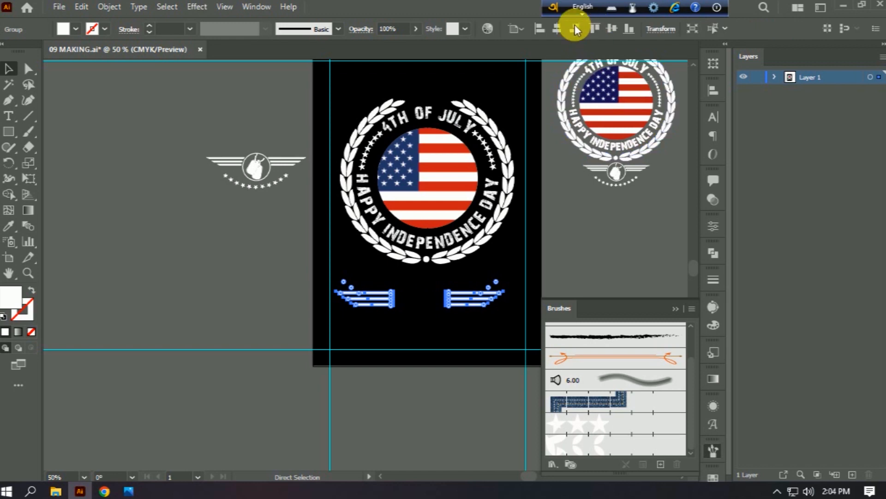
{"action": "left_click", "coordinate": [563, 28]}
{"action": "key", "text": "v"}
{"action": "left_click", "coordinate": [206, 236]}
{"action": "mouse_move", "coordinate": [255, 175]}
{"action": "left_mouse_down"}
{"action": "mouse_move", "coordinate": [246, 174]}
{"action": "mouse_move", "coordinate": [254, 175]}
{"action": "left_mouse_up"}
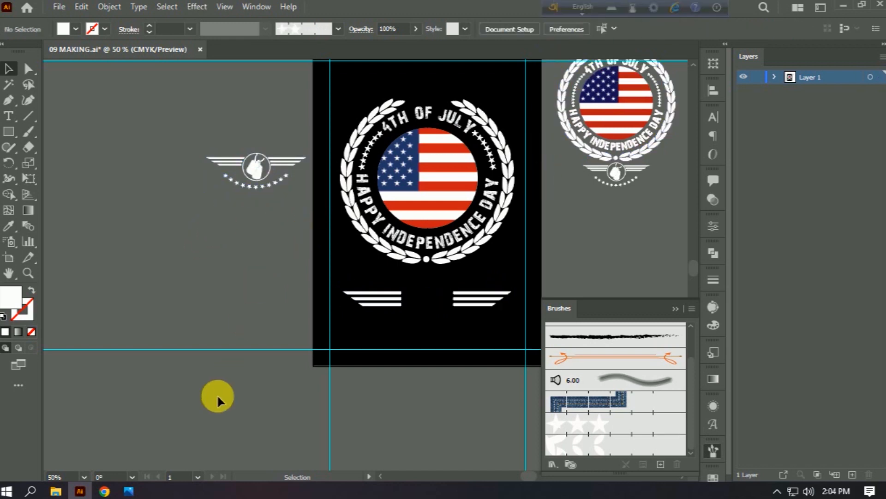
Switch to Chrome and copy the black dog tag silhouette image from the military dog tag clipart results.
{"action": "left_click", "coordinate": [104, 490]}
{"action": "left_click", "coordinate": [221, 6]}
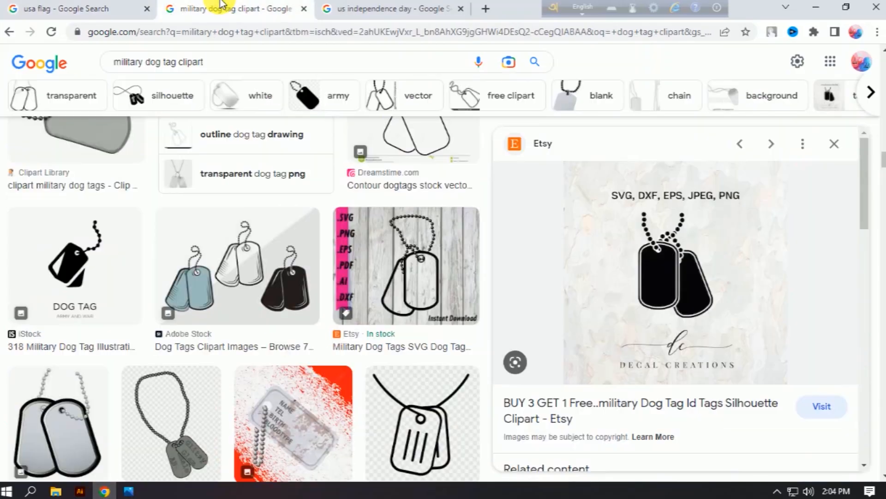
{"action": "scroll", "coordinate": [237, 130], "scroll_direction": "up", "scroll_amount": 7}
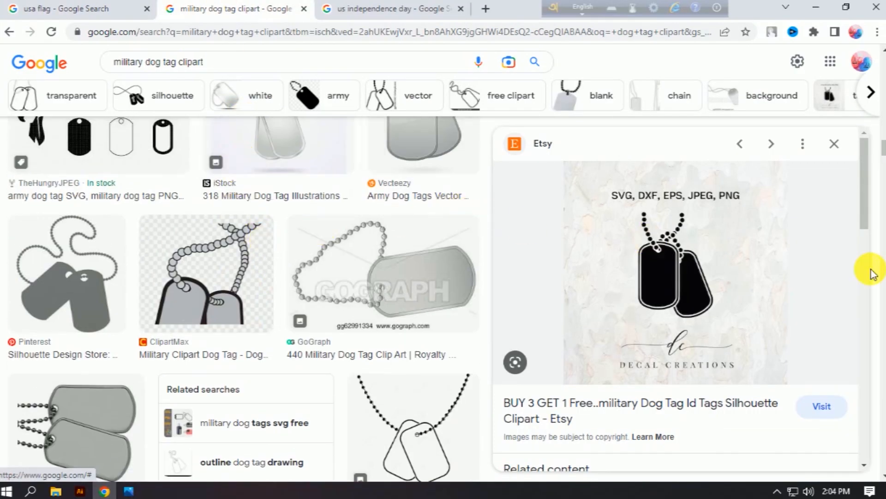
{"action": "right_click", "coordinate": [707, 235]}
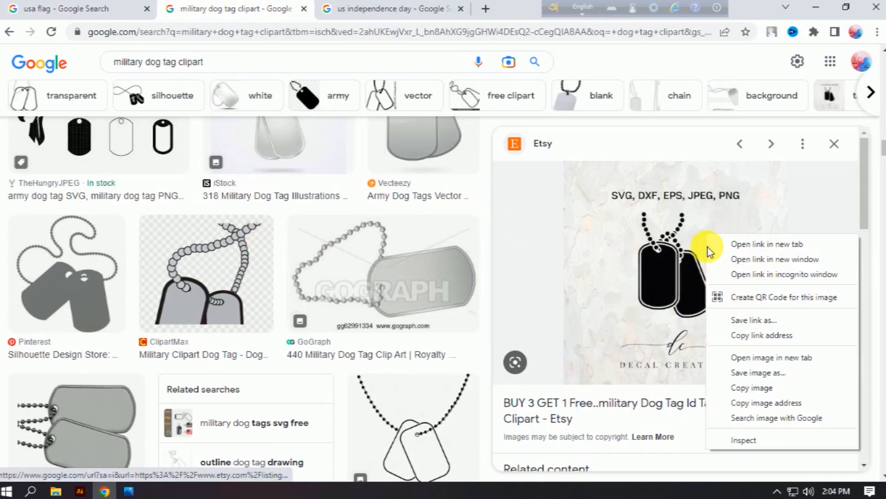
{"action": "left_click", "coordinate": [741, 388]}
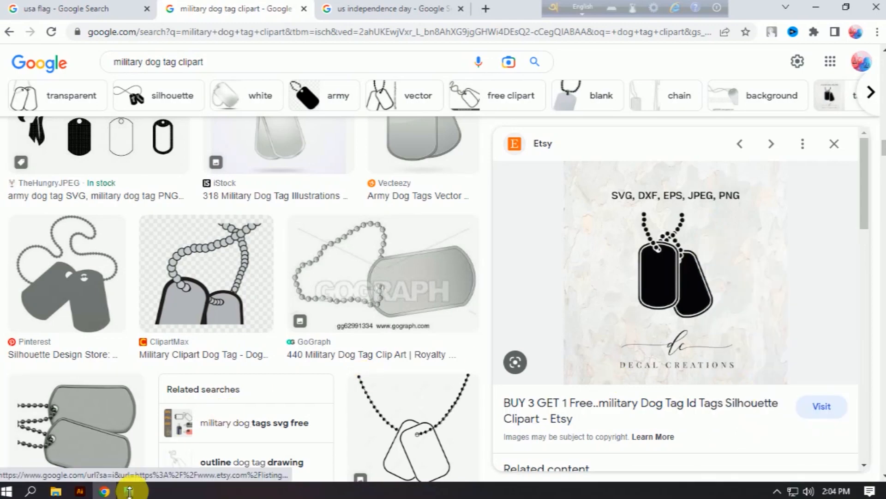
Switch back to Illustrator, paste the dog tag image and place it beside the artboard below the reference emblem.
{"action": "left_click", "coordinate": [80, 491]}
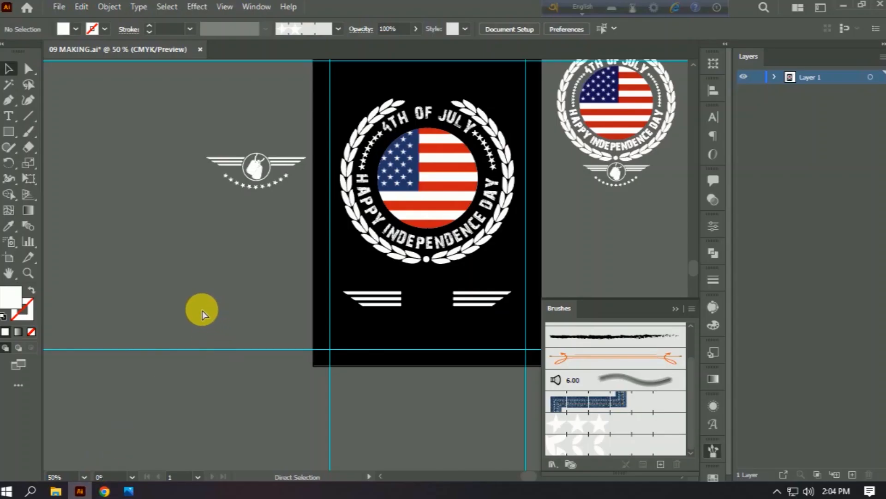
{"action": "key", "text": "ctrl+v"}
{"action": "left_click_drag", "start_coordinate": [389, 276], "coordinate": [202, 312]}
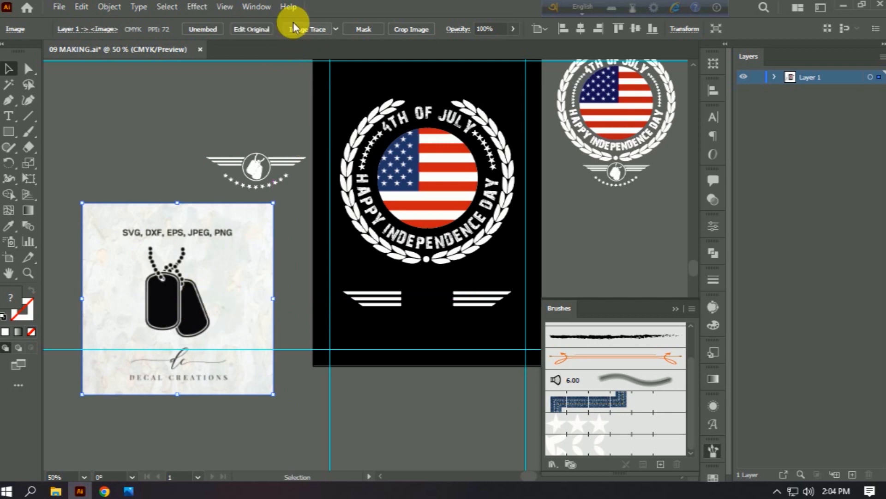
Trace the dog tag image with the Sketched Art preset and expand the result.
{"action": "left_click", "coordinate": [336, 29]}
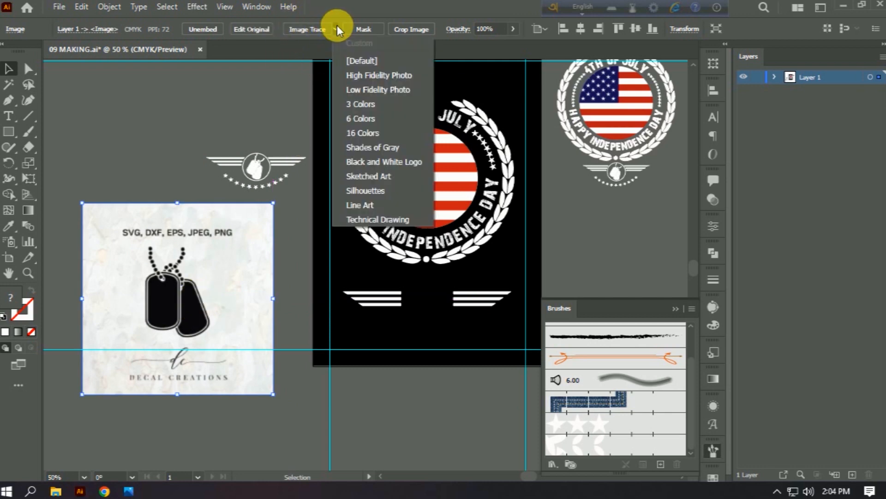
{"action": "left_click", "coordinate": [354, 178]}
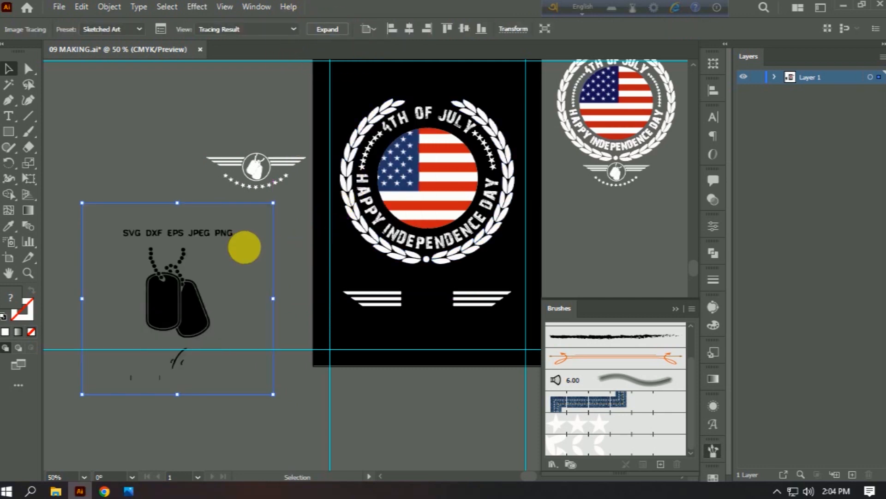
{"action": "left_click", "coordinate": [330, 29]}
Ungroup the traced artwork and delete the lettering above and the signature remnants below the dog tags.
{"action": "right_click", "coordinate": [130, 217]}
{"action": "left_click", "coordinate": [172, 328]}
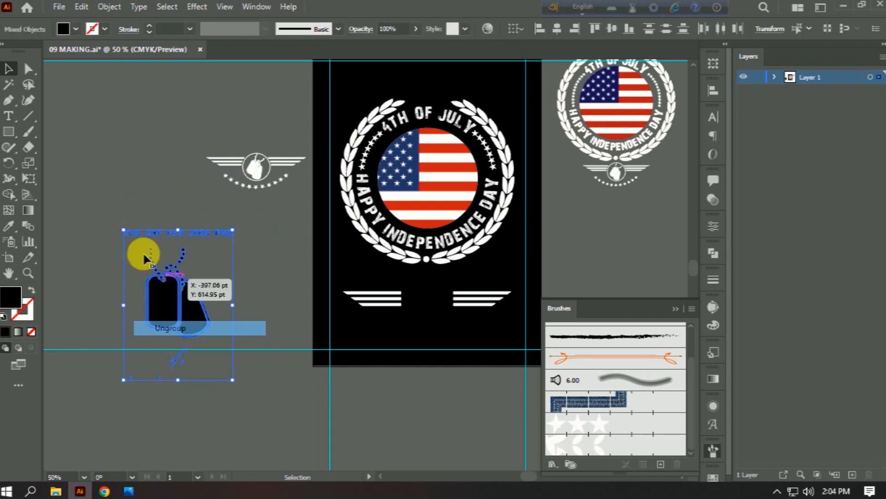
{"action": "left_click", "coordinate": [102, 231]}
{"action": "left_click_drag", "start_coordinate": [242, 246], "coordinate": [243, 247]}
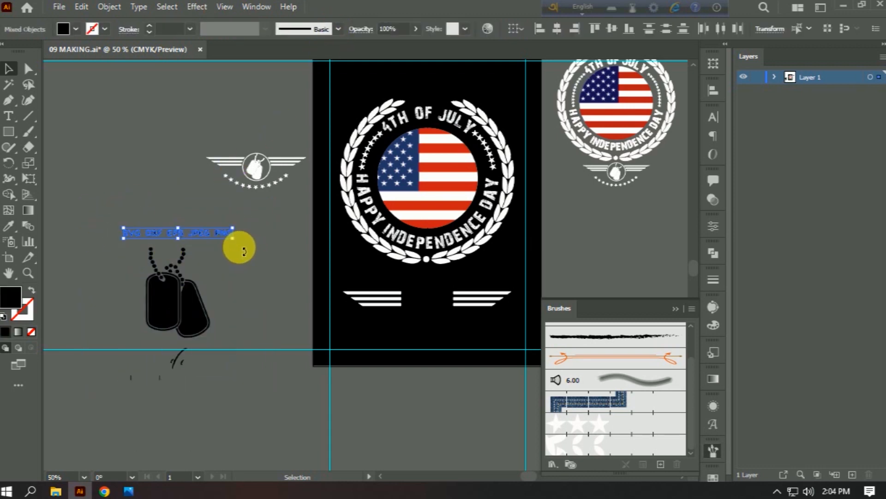
{"action": "key", "text": "Delete"}
{"action": "left_click_drag", "start_coordinate": [116, 353], "coordinate": [245, 419]}
{"action": "key", "text": "Delete"}
Group the dog tag pieces and recolor them white by sampling the reference emblem.
{"action": "left_click", "coordinate": [162, 318]}
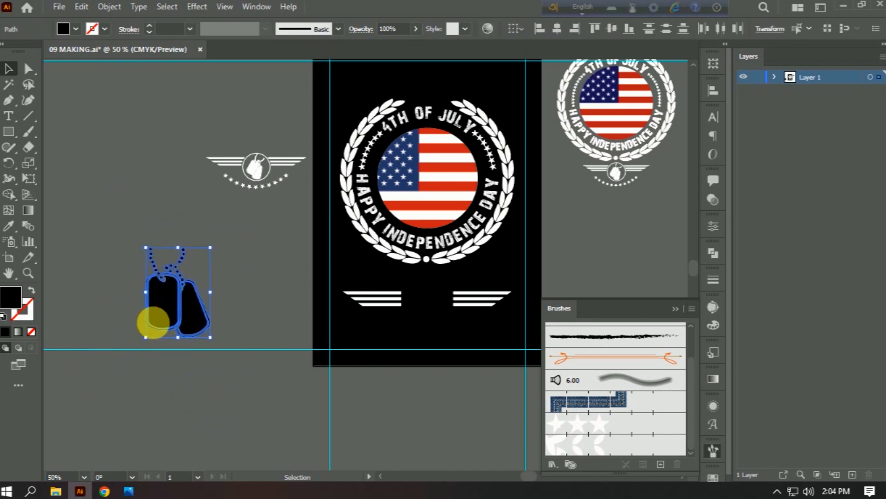
{"action": "key", "text": "ctrl+g"}
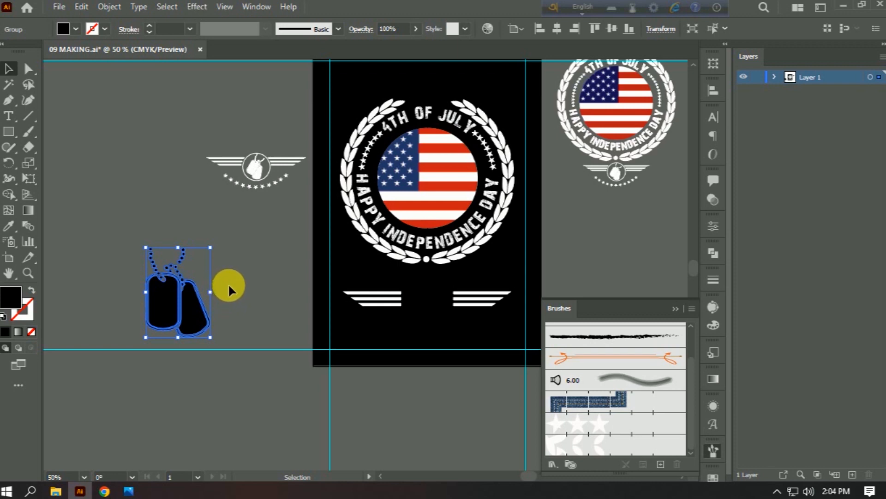
{"action": "key", "text": "i"}
{"action": "left_click", "coordinate": [254, 168]}
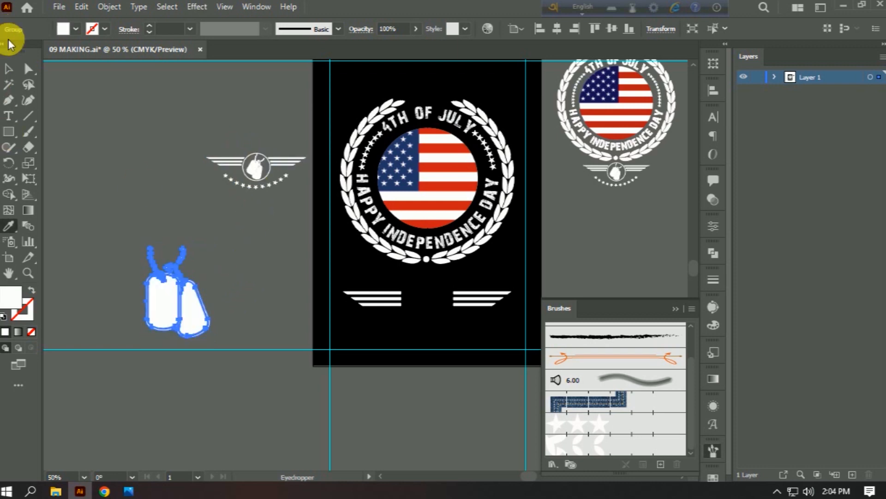
Scale the dog tags down and move them onto the artboard above the left wing.
{"action": "left_click", "coordinate": [8, 68]}
{"action": "left_click_drag", "start_coordinate": [210, 291], "coordinate": [157, 291]}
{"action": "left_click_drag", "start_coordinate": [238, 299], "coordinate": [352, 263]}
Draw a circle between the two wings with no fill and a 4 pt white stroke.
{"action": "left_click_drag", "start_coordinate": [8, 131], "coordinate": [36, 162]}
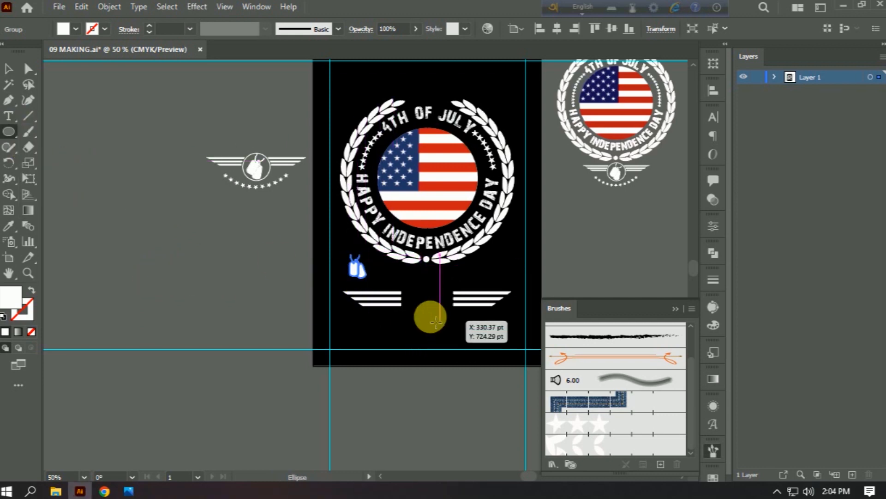
{"action": "left_click_drag", "start_coordinate": [426, 303], "coordinate": [440, 318]}
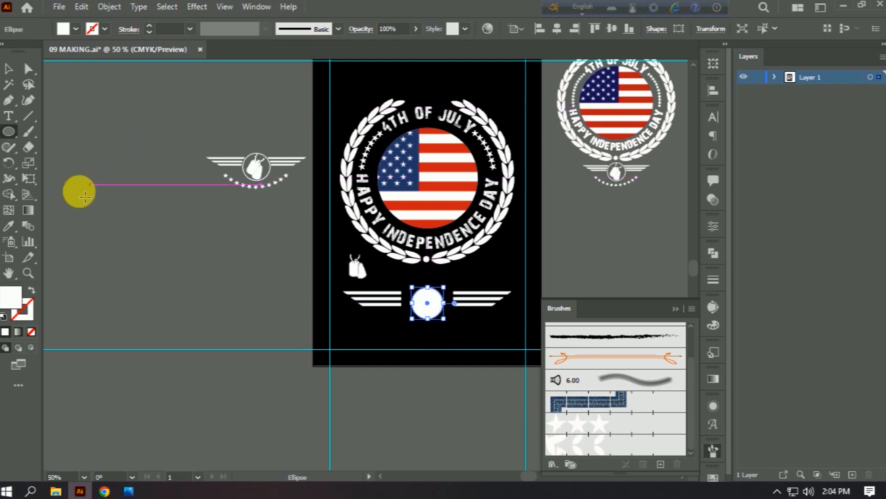
{"action": "left_click", "coordinate": [40, 292]}
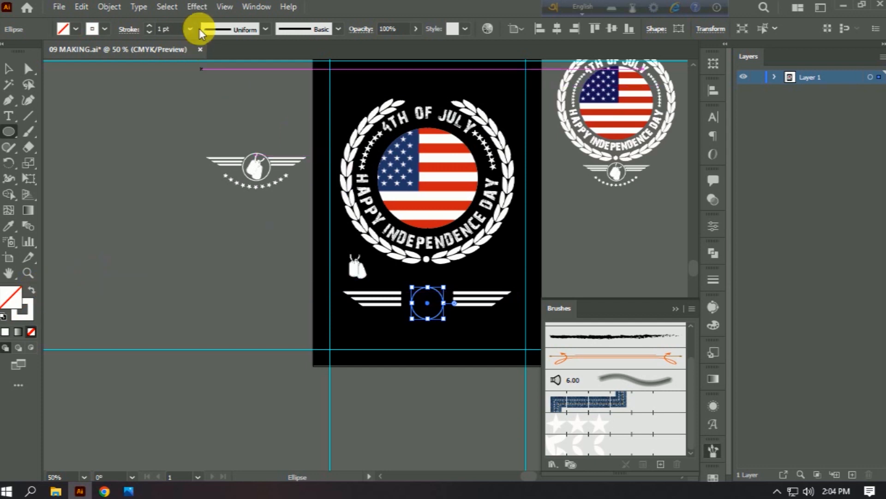
{"action": "key", "text": "Up"}
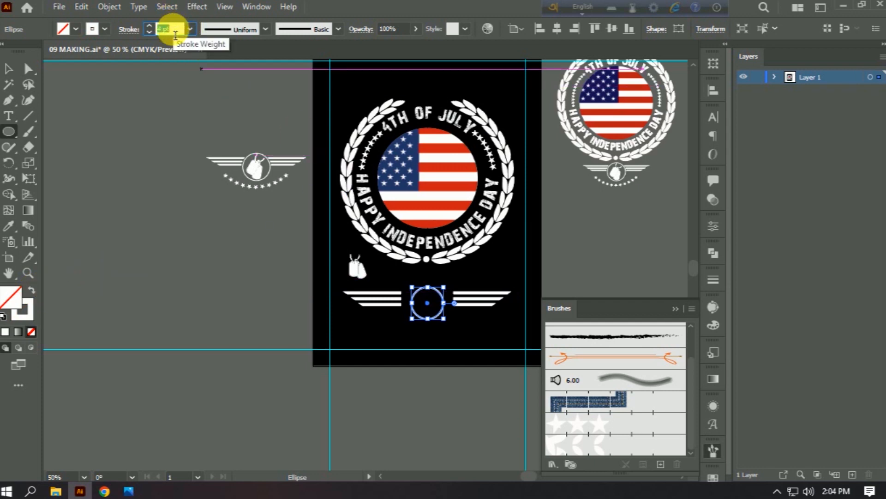
{"action": "key", "text": "Up"}
{"action": "key", "text": "Up"}
{"action": "left_click", "coordinate": [9, 68]}
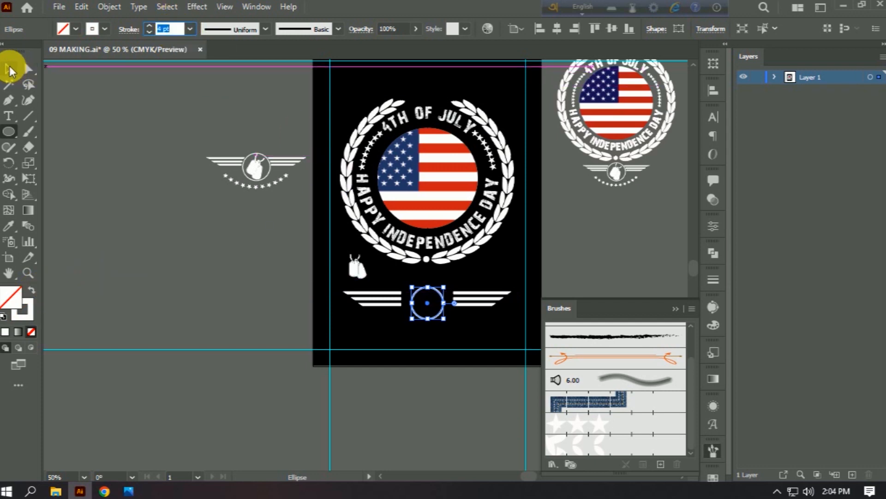
{"action": "left_click", "coordinate": [299, 329]}
Move the dog tags inside the circle between the wings and align the two centred on each other.
{"action": "key", "text": "ctrl+equal"}
{"action": "key", "text": "ctrl+equal"}
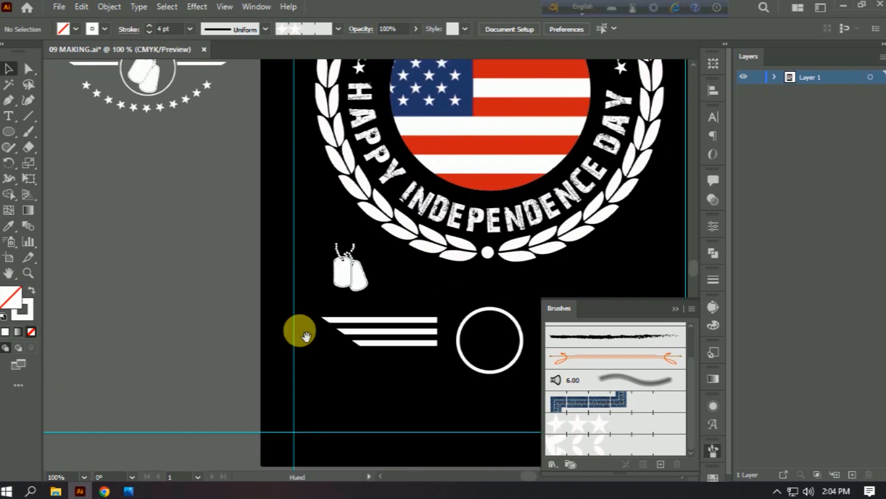
{"action": "left_click_drag", "start_coordinate": [318, 328], "coordinate": [203, 286]}
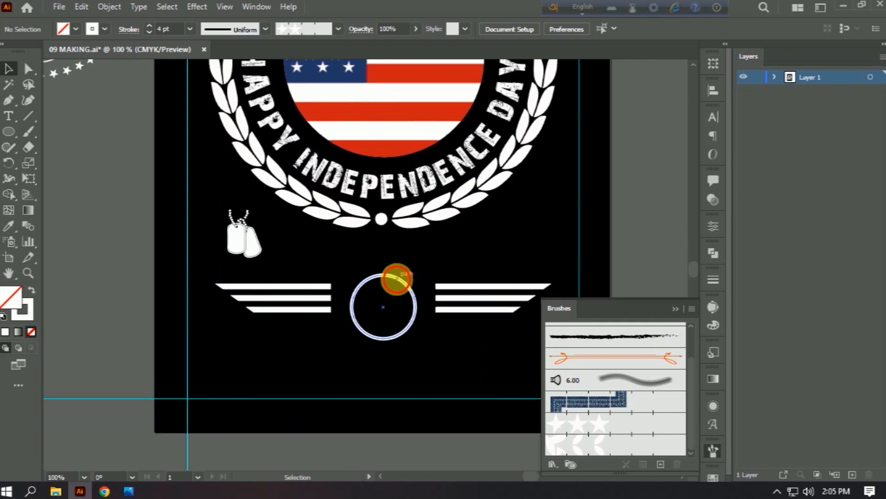
{"action": "left_click_drag", "start_coordinate": [396, 281], "coordinate": [389, 301]}
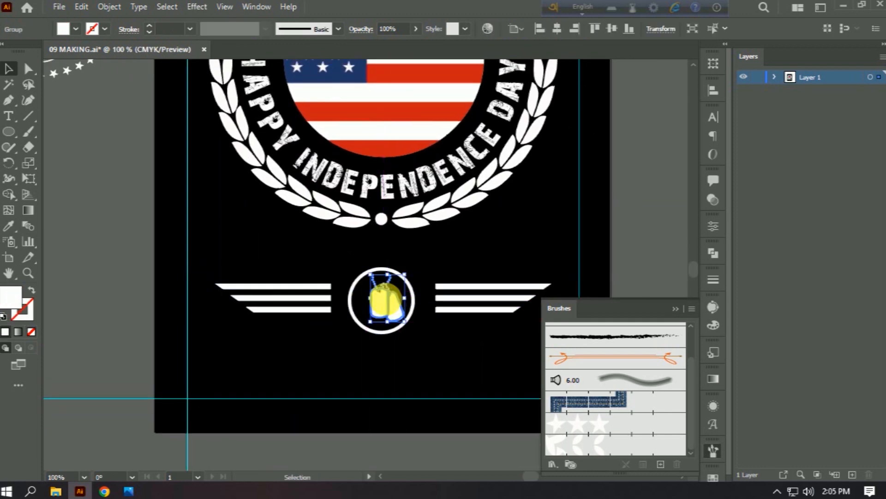
{"action": "left_click", "coordinate": [406, 326], "text": "shift"}
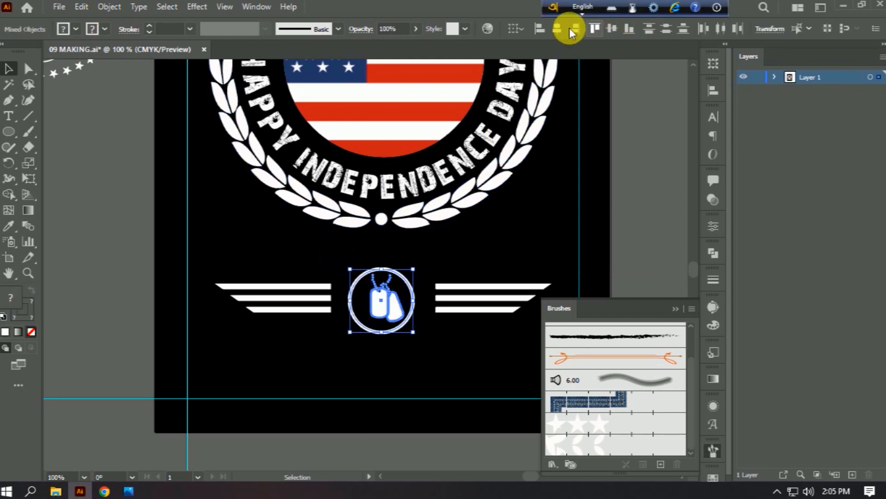
{"action": "left_click", "coordinate": [588, 31]}
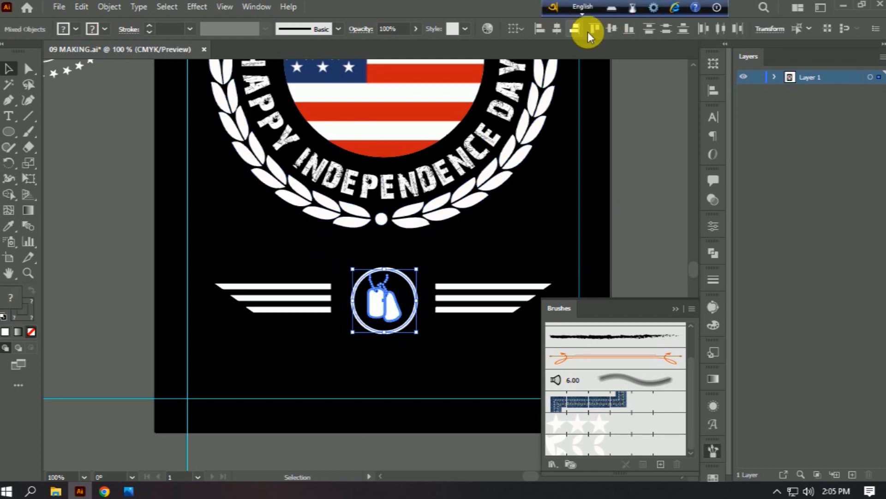
{"action": "left_click", "coordinate": [616, 26]}
{"action": "left_click", "coordinate": [377, 391]}
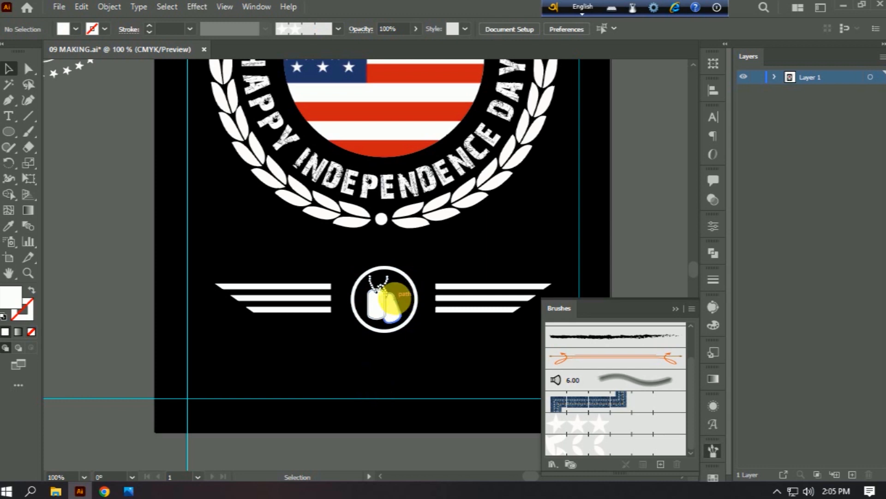
{"action": "left_click", "coordinate": [374, 299]}
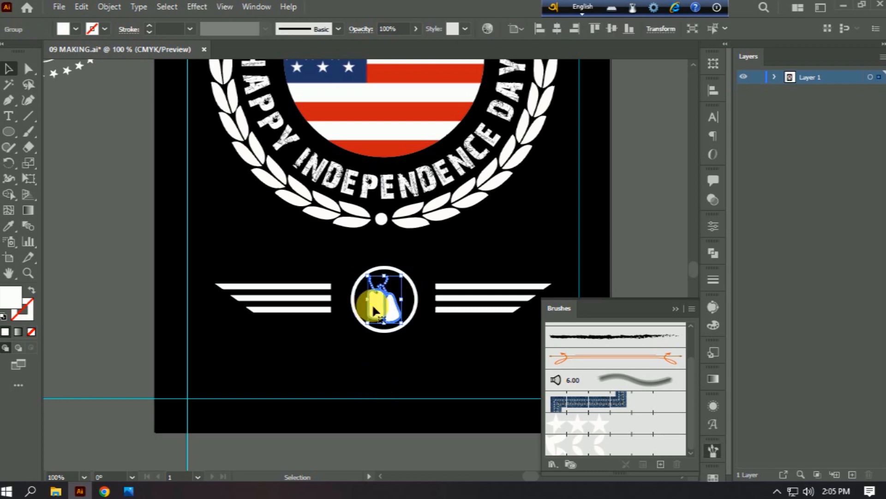
Expand the fill and stroke of the circle around the dog tags.
{"action": "left_click", "coordinate": [390, 266]}
{"action": "left_click", "coordinate": [109, 7]}
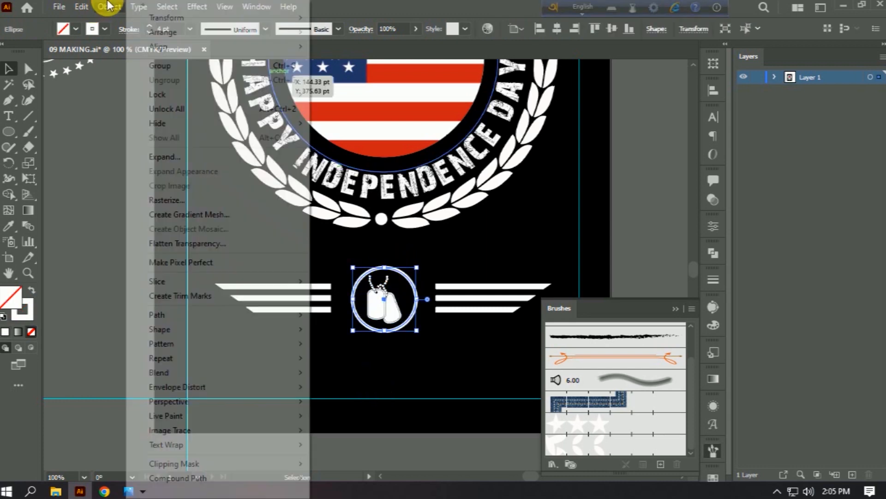
{"action": "left_click", "coordinate": [162, 152]}
{"action": "left_click", "coordinate": [408, 319]}
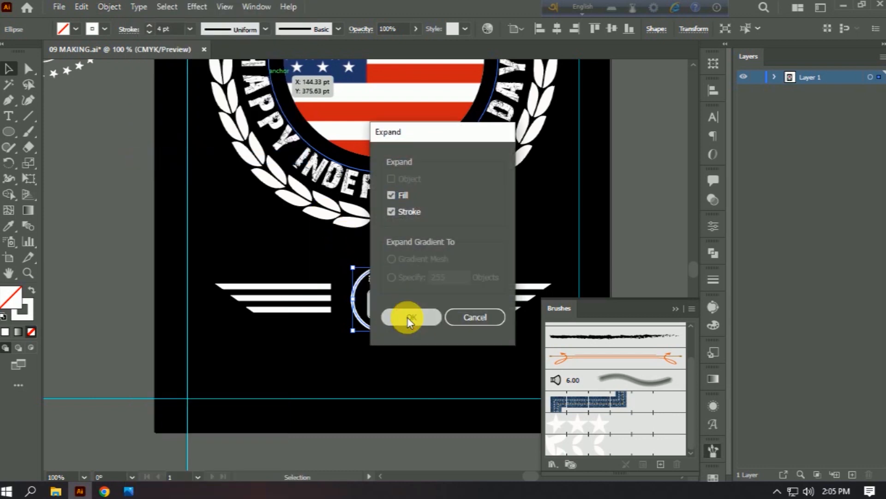
{"action": "left_click", "coordinate": [246, 262]}
Move the left and right wings inward until their inner ends meet the ring around the dog tags.
{"action": "left_click_drag", "start_coordinate": [245, 265], "coordinate": [280, 333]}
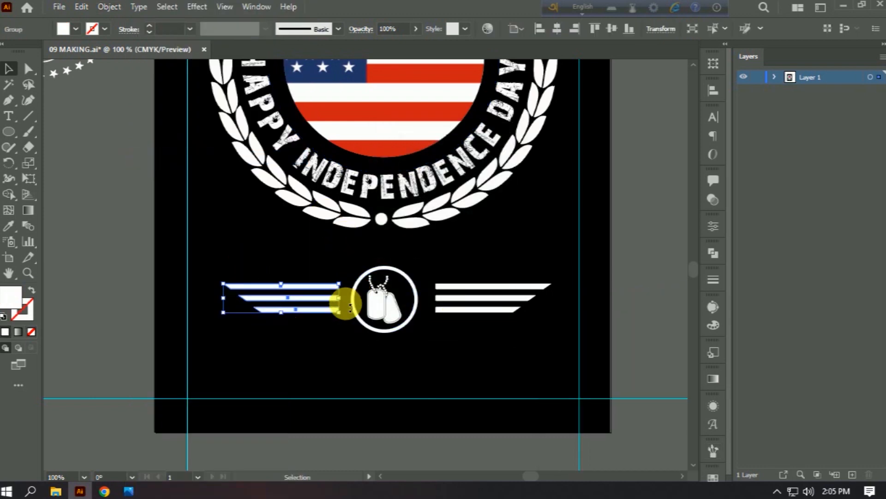
{"action": "left_click_drag", "start_coordinate": [350, 307], "coordinate": [351, 308]}
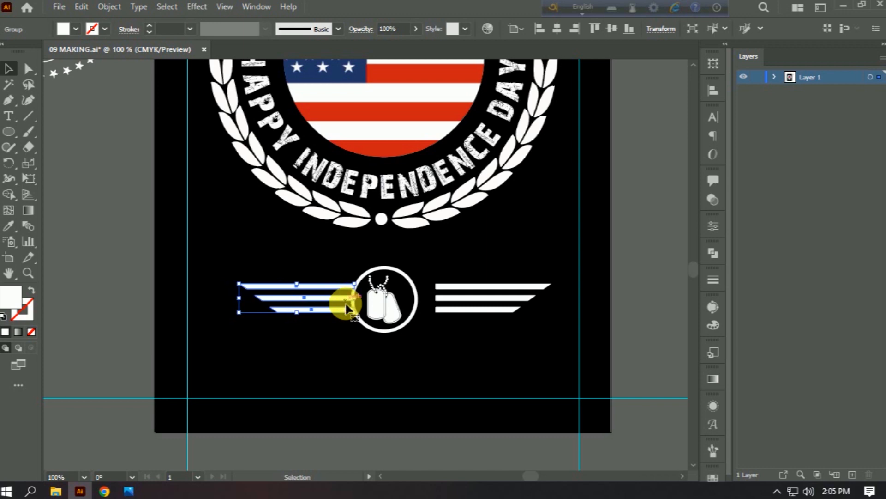
{"action": "left_click_drag", "start_coordinate": [443, 278], "coordinate": [467, 347]}
{"action": "key", "text": "shift+Left"}
{"action": "key", "text": "shift+Left"}
{"action": "key", "text": "shift+Left"}
{"action": "key", "text": "shift+Left"}
{"action": "key", "text": "shift+Left"}
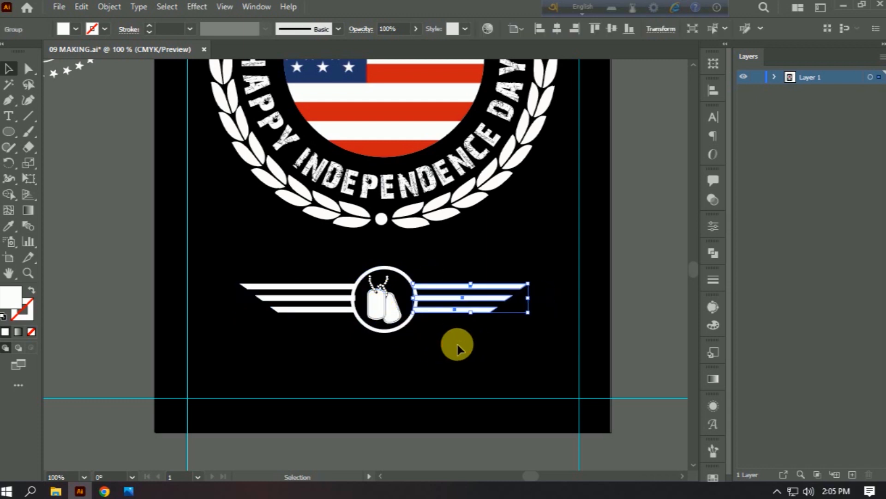
{"action": "left_click", "coordinate": [458, 344]}
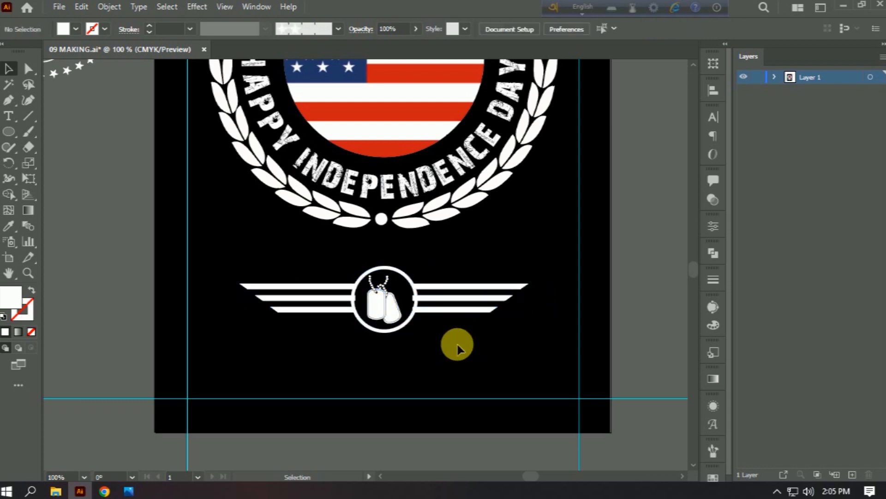
Offset the path of the ring around the dog tags by 3 pt with miter joins.
{"action": "left_click", "coordinate": [387, 337]}
{"action": "left_click", "coordinate": [111, 7]}
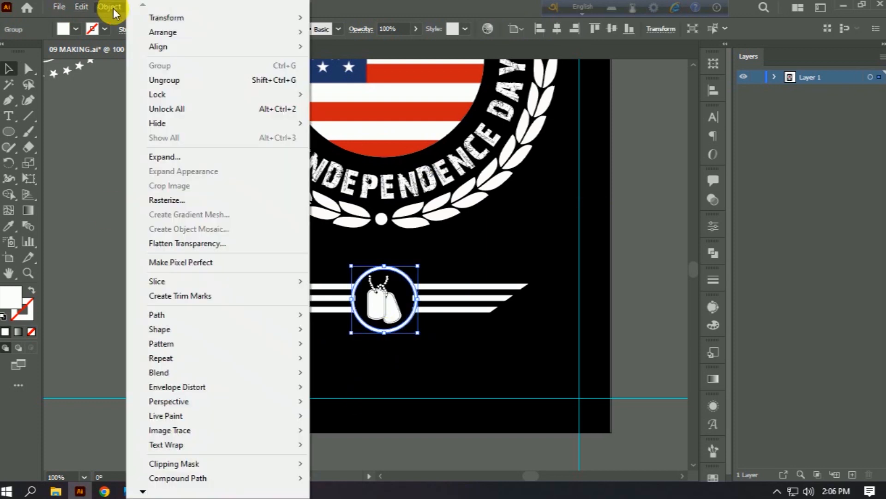
{"action": "mouse_move", "coordinate": [168, 313]}
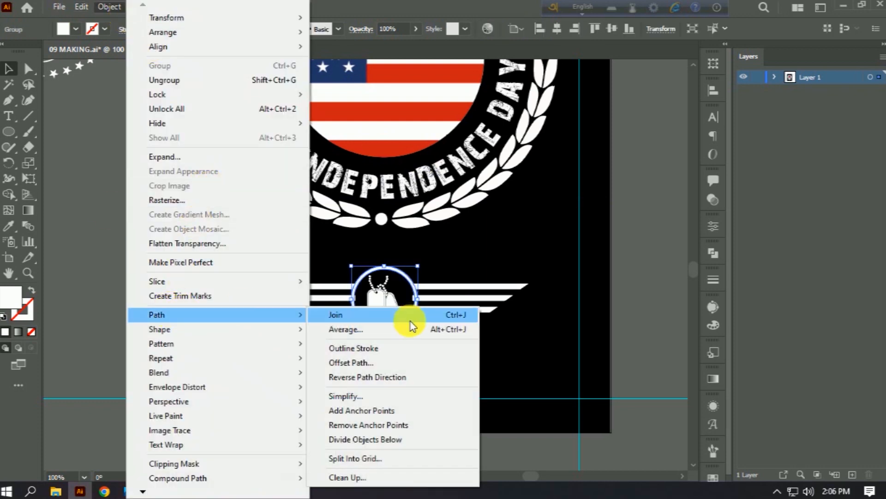
{"action": "left_click", "coordinate": [351, 361]}
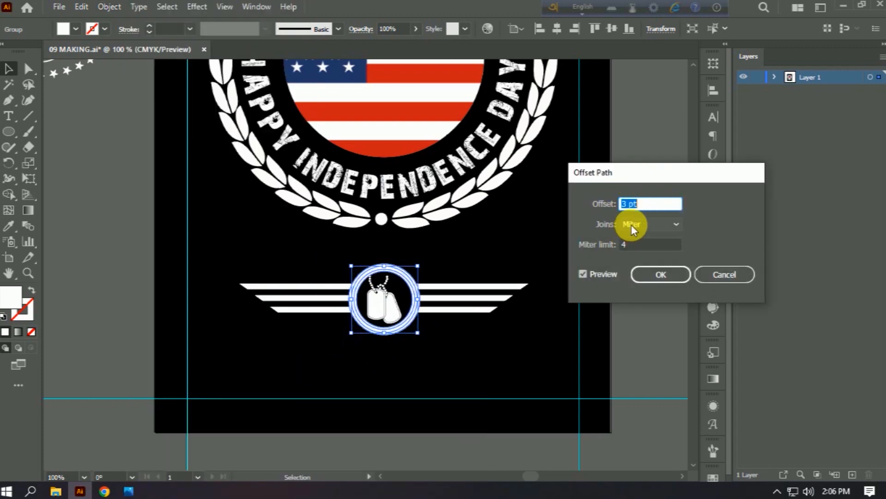
{"action": "left_click", "coordinate": [660, 278]}
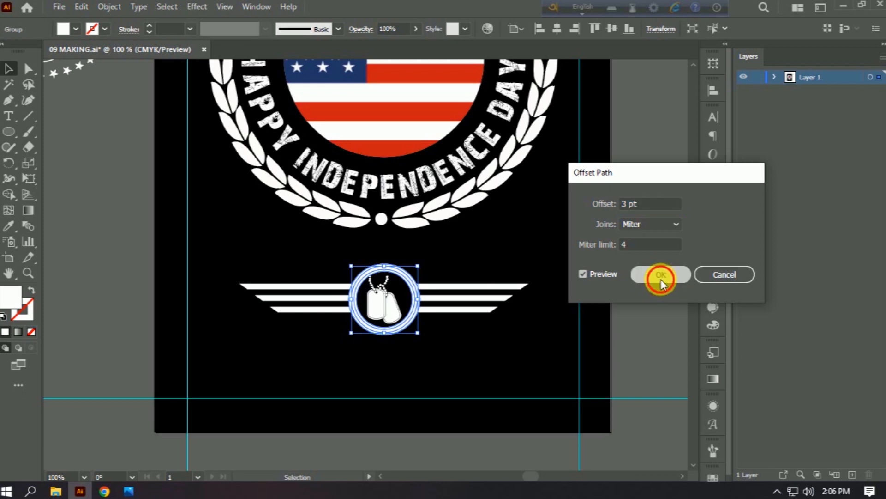
Remove the offset band and the wing ends overlapping it with Shape Builder, leaving a gap between the ring and both wings.
{"action": "left_click", "coordinate": [306, 290], "text": "shift"}
{"action": "left_click", "coordinate": [481, 291], "text": "shift"}
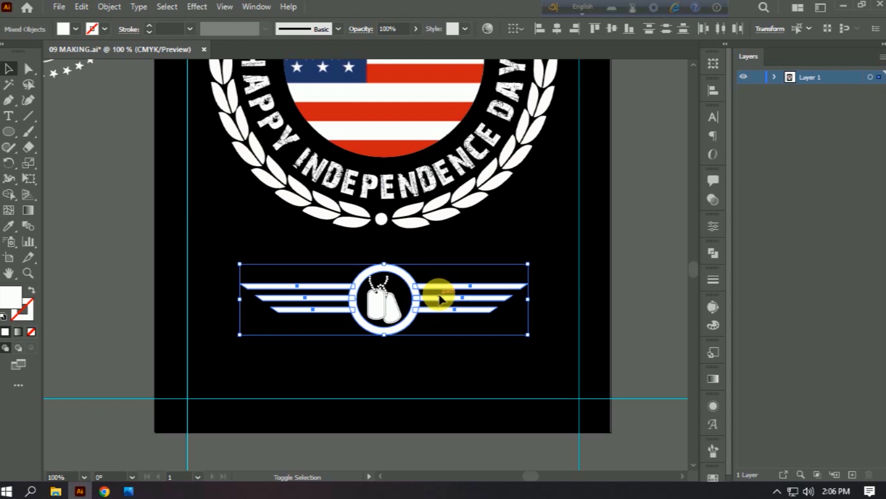
{"action": "key", "text": "shift+m"}
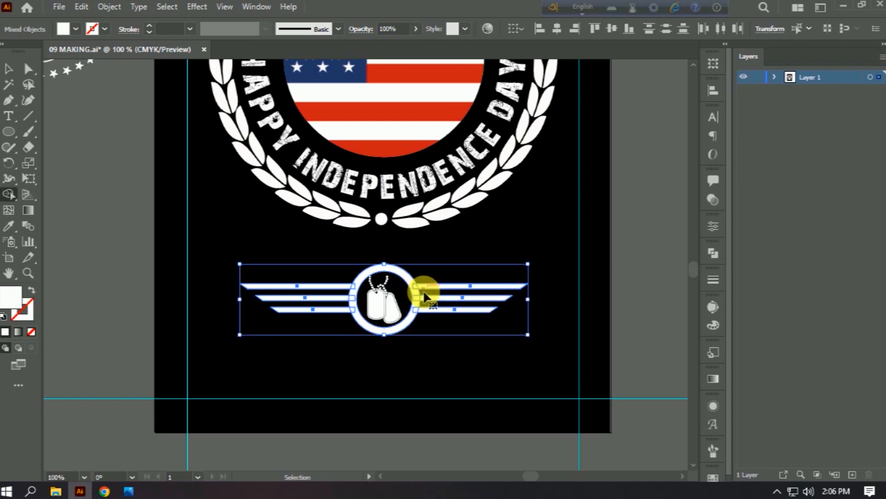
{"action": "scroll", "coordinate": [425, 293], "scroll_direction": "up", "scroll_amount": 2}
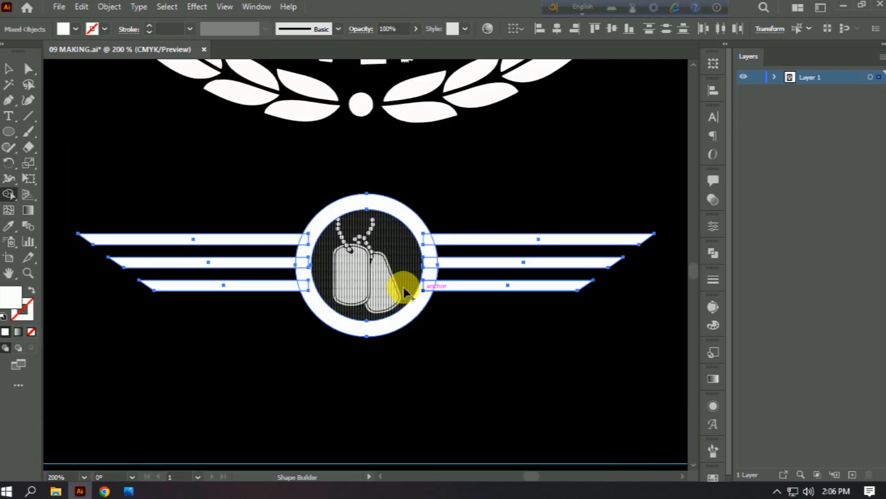
{"action": "left_click", "coordinate": [306, 273]}
{"action": "left_click_drag", "start_coordinate": [430, 240], "coordinate": [426, 286]}
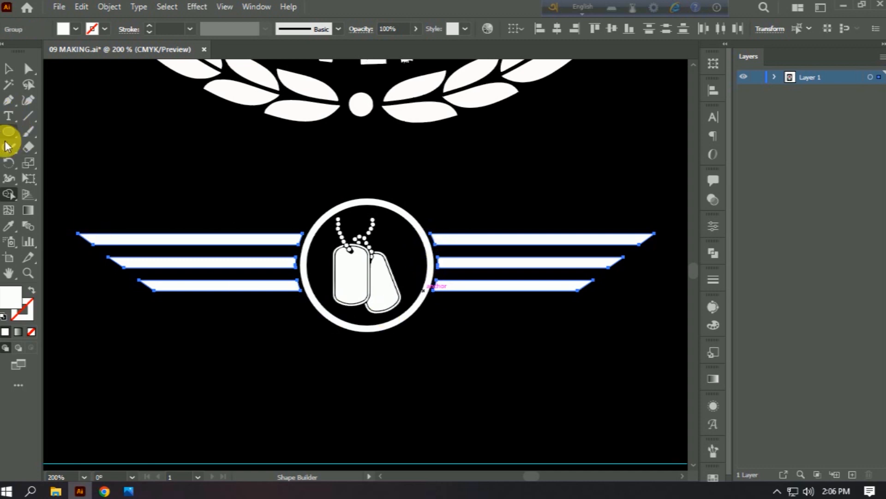
Group the wings, ring and dog tags into one emblem.
{"action": "left_click", "coordinate": [9, 69]}
{"action": "key", "text": "a"}
{"action": "left_click_drag", "start_coordinate": [147, 179], "coordinate": [600, 351]}
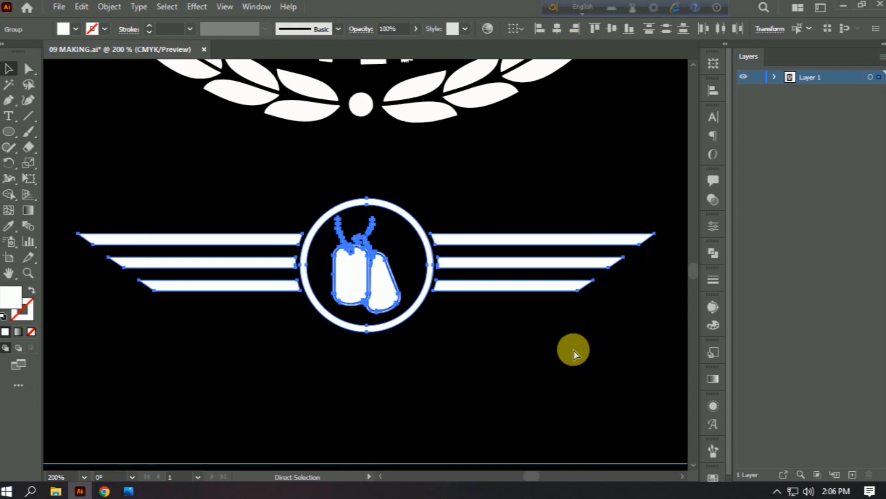
{"action": "key", "text": "v"}
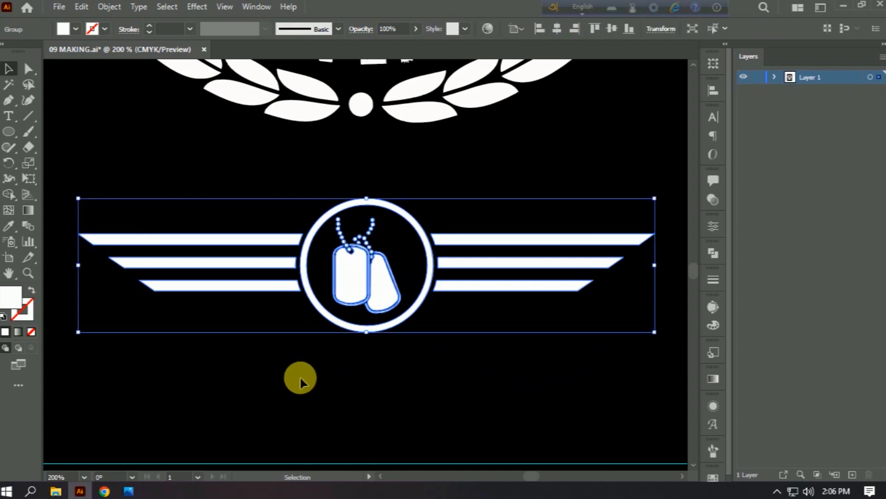
{"action": "left_click", "coordinate": [348, 368]}
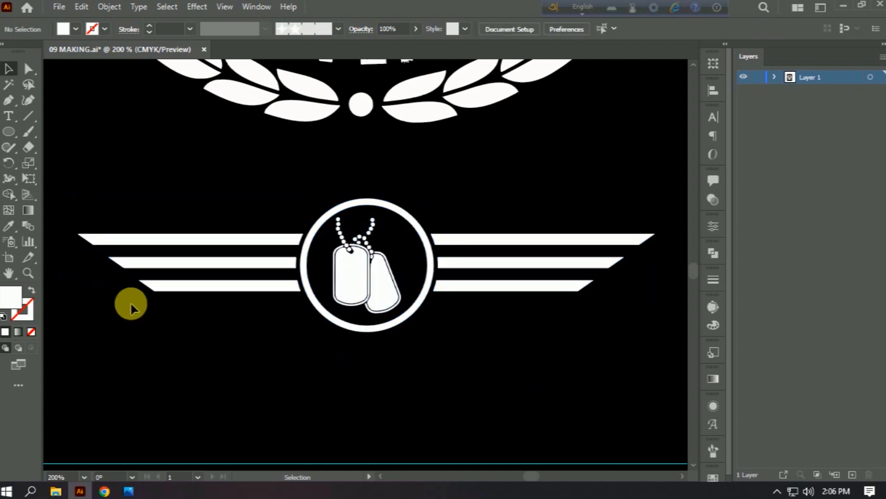
Draw a shallow downward-bowed curve below the winged emblem with the Pen tool, with no fill and a white stroke.
{"action": "key", "text": "p"}
{"action": "key", "text": "ctrl+minus"}
{"action": "key", "text": "ctrl+minus"}
{"action": "key", "text": "ctrl+minus"}
{"action": "key", "text": "space"}
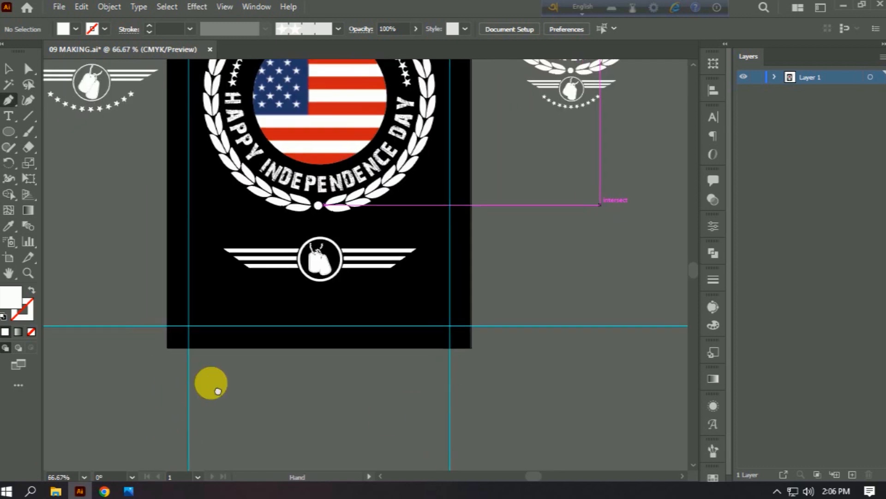
{"action": "left_click_drag", "start_coordinate": [212, 381], "coordinate": [247, 431]}
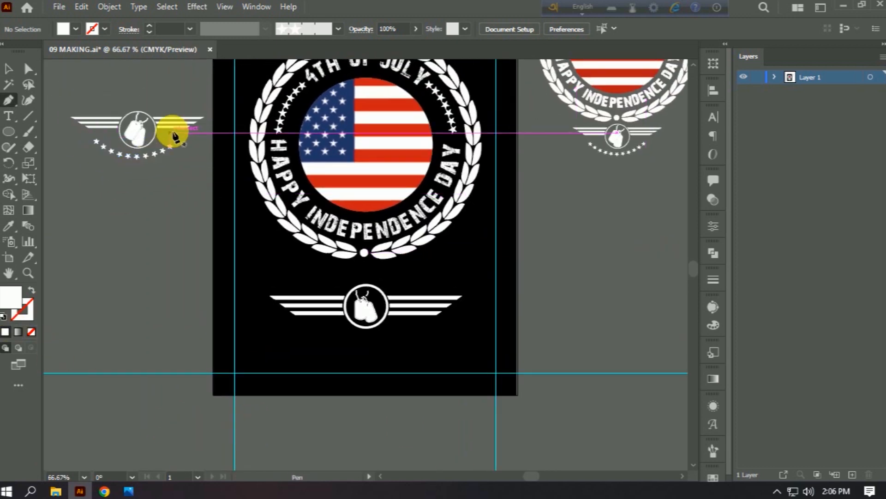
{"action": "left_click", "coordinate": [309, 332]}
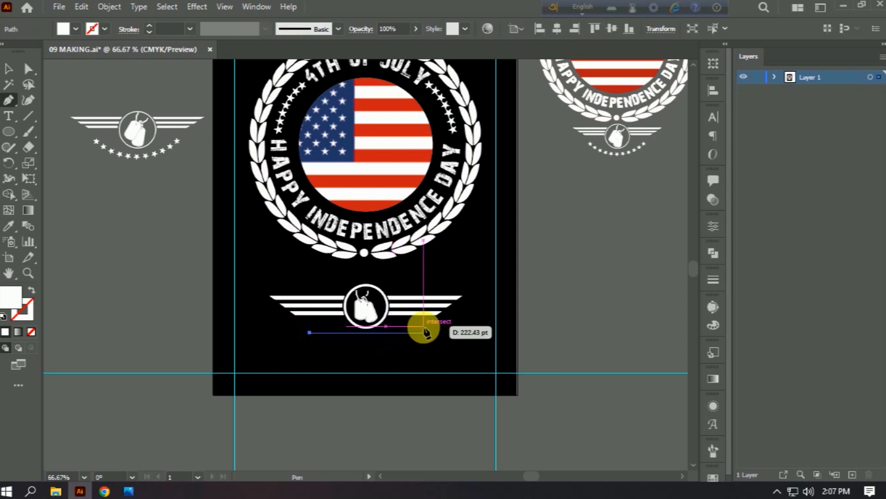
{"action": "left_click_drag", "start_coordinate": [433, 332], "coordinate": [503, 287]}
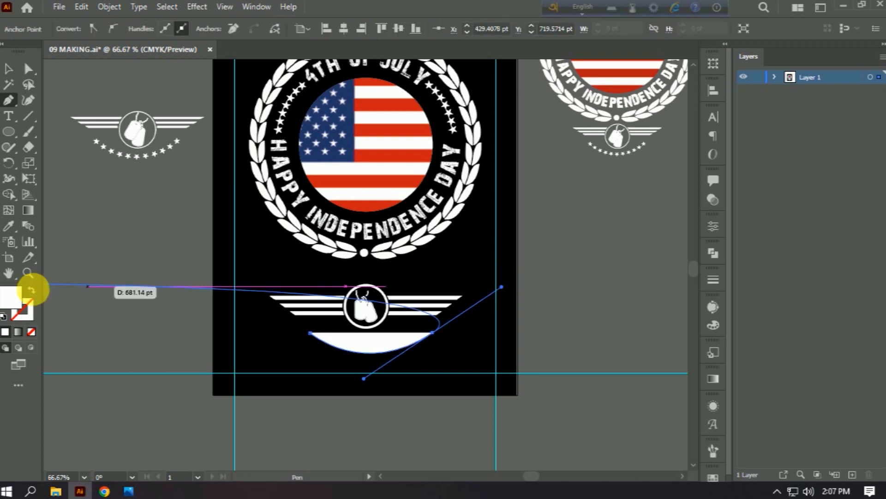
{"action": "left_click", "coordinate": [31, 290]}
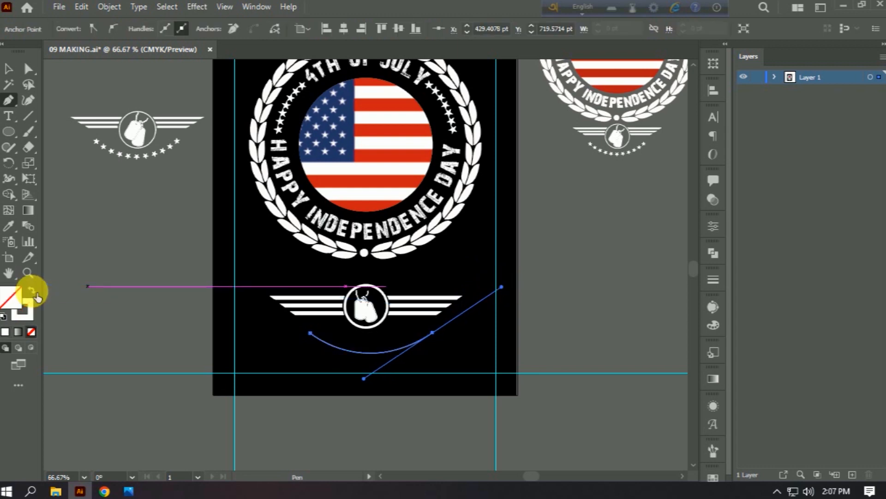
Apply the star Pattern Brush 1 to the curve below the emblem and set its stroke to 0.5 pt.
{"action": "left_click", "coordinate": [8, 69]}
{"action": "left_click", "coordinate": [713, 451]}
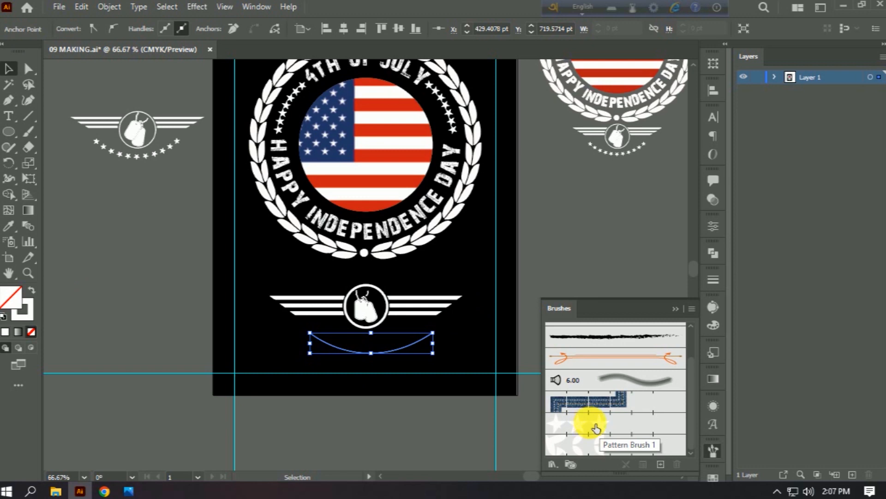
{"action": "left_click", "coordinate": [596, 428]}
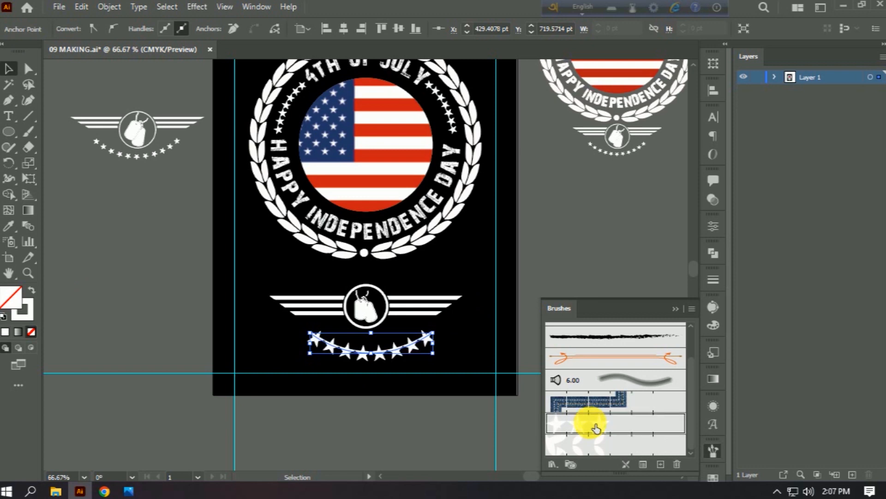
{"action": "left_click", "coordinate": [226, 284]}
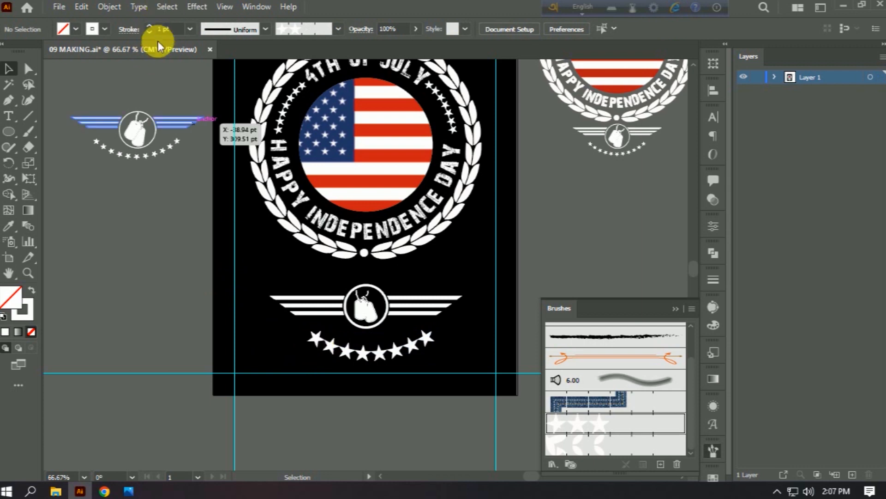
{"action": "left_click", "coordinate": [332, 346]}
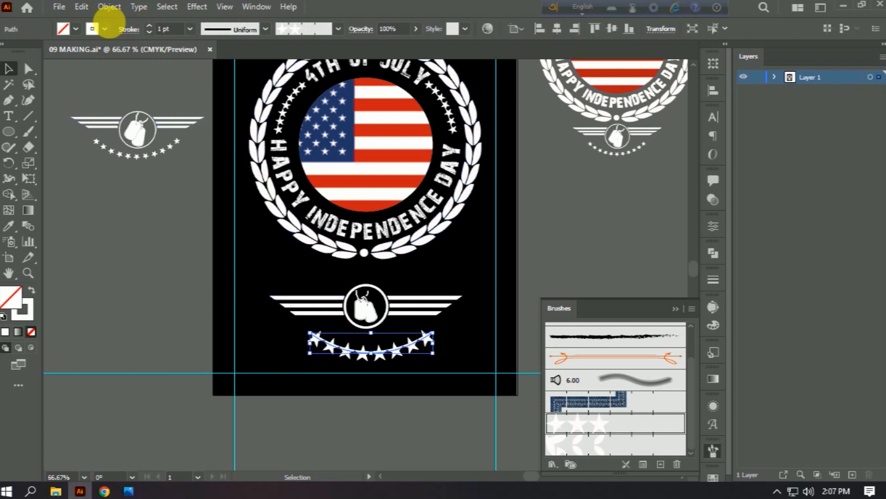
{"action": "left_click", "coordinate": [150, 32]}
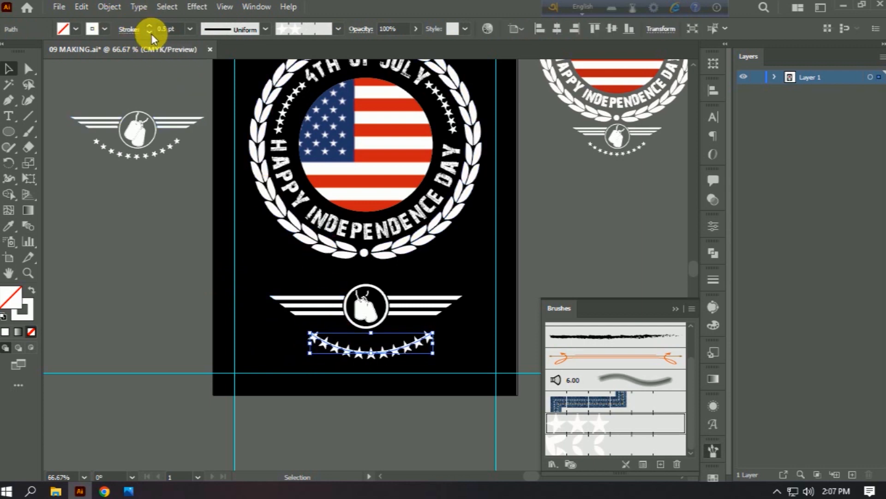
{"action": "left_click", "coordinate": [151, 33]}
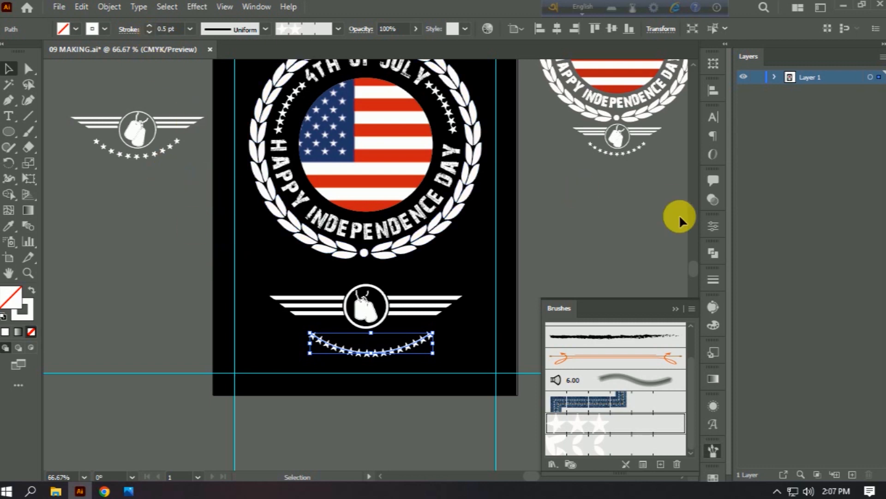
Align the winged emblem and the star curve below it on a common horizontal center.
{"action": "scroll", "coordinate": [679, 217], "scroll_direction": "up", "scroll_amount": 2}
{"action": "left_click", "coordinate": [362, 341], "text": "shift"}
{"action": "left_click", "coordinate": [587, 31]}
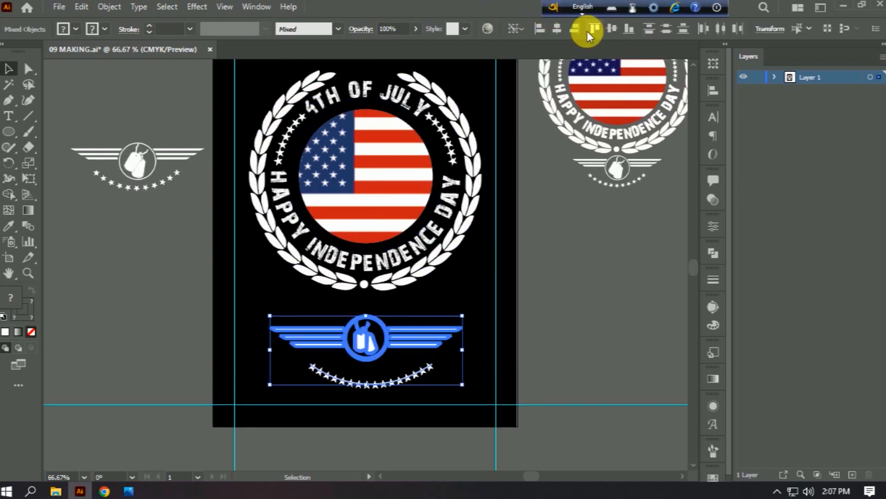
{"action": "left_click", "coordinate": [555, 29]}
{"action": "left_click", "coordinate": [470, 362]}
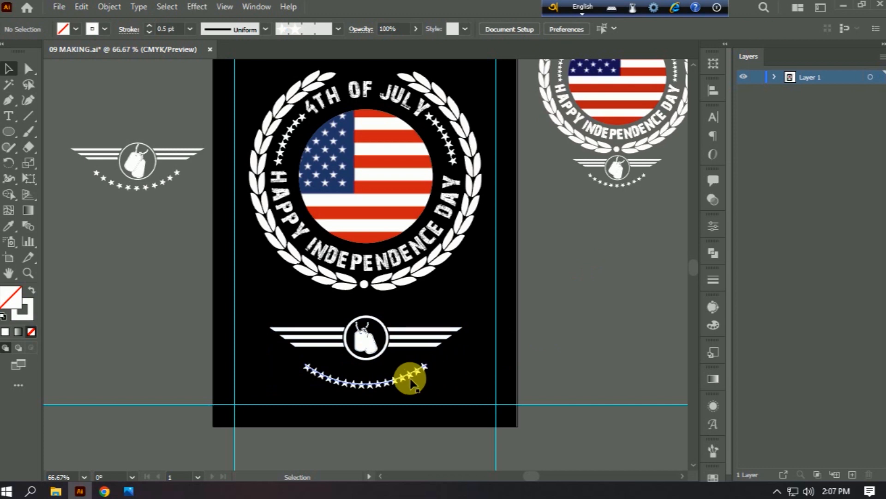
Move the winged emblem and its star curve up closer to the bottom of the laurel wreath.
{"action": "scroll", "coordinate": [140, 201], "scroll_direction": "up", "scroll_amount": 3}
{"action": "left_click_drag", "start_coordinate": [332, 354], "coordinate": [405, 430]}
{"action": "key", "text": "Up"}
{"action": "key", "text": "Up"}
{"action": "key", "text": "Up"}
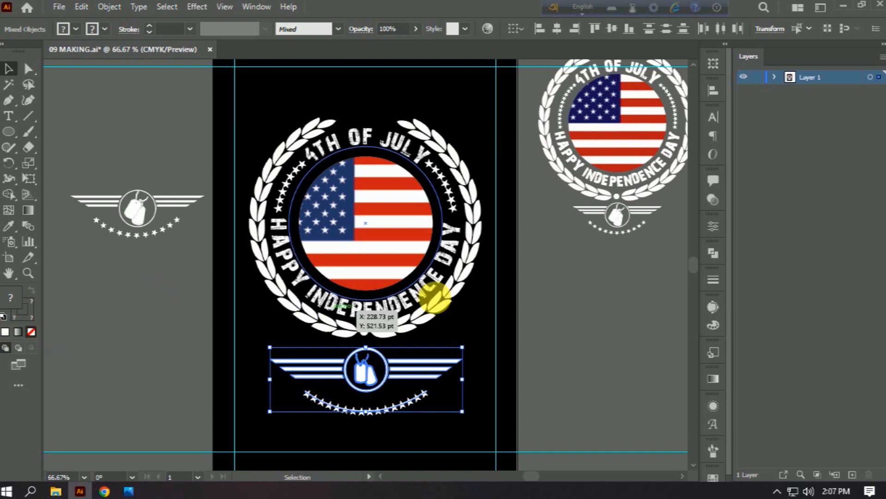
Group all the badge artwork on the artboard and center the group vertically on the artboard.
{"action": "left_click", "coordinate": [408, 270]}
{"action": "scroll", "coordinate": [464, 414], "scroll_direction": "down", "scroll_amount": 3}
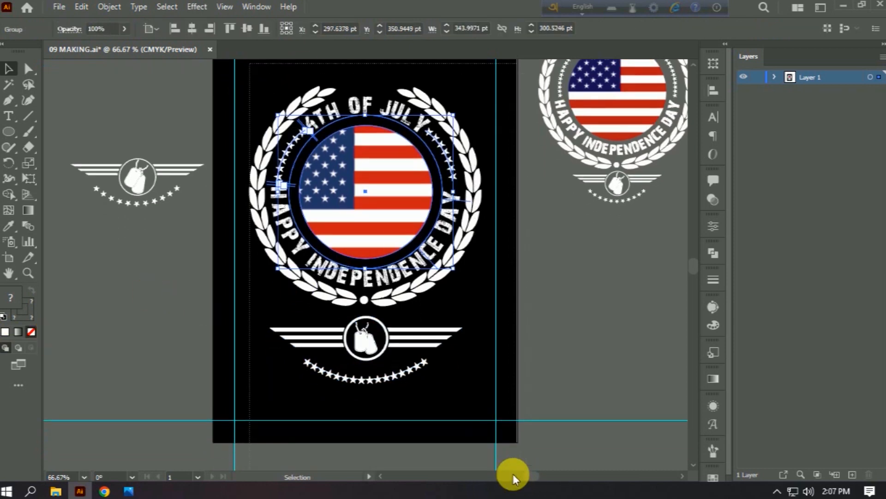
{"action": "key", "text": "ctrl+a"}
{"action": "key", "text": "ctrl+g"}
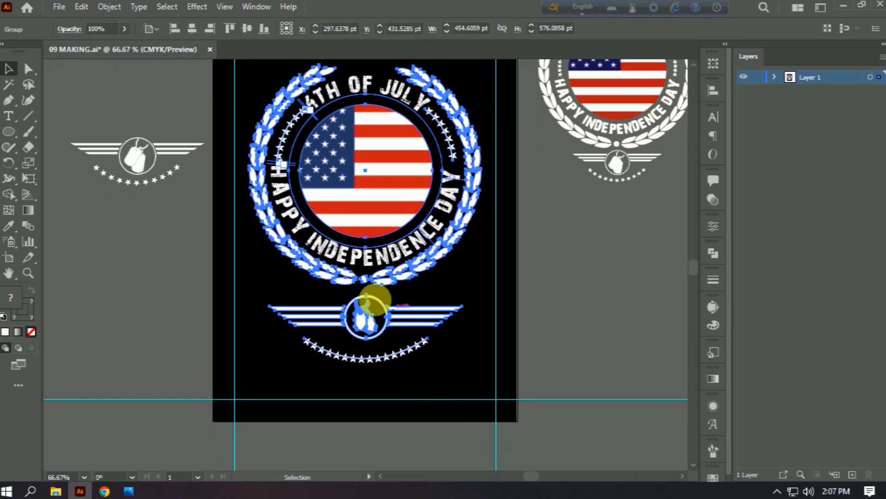
{"action": "scroll", "coordinate": [347, 266], "scroll_direction": "up", "scroll_amount": 5}
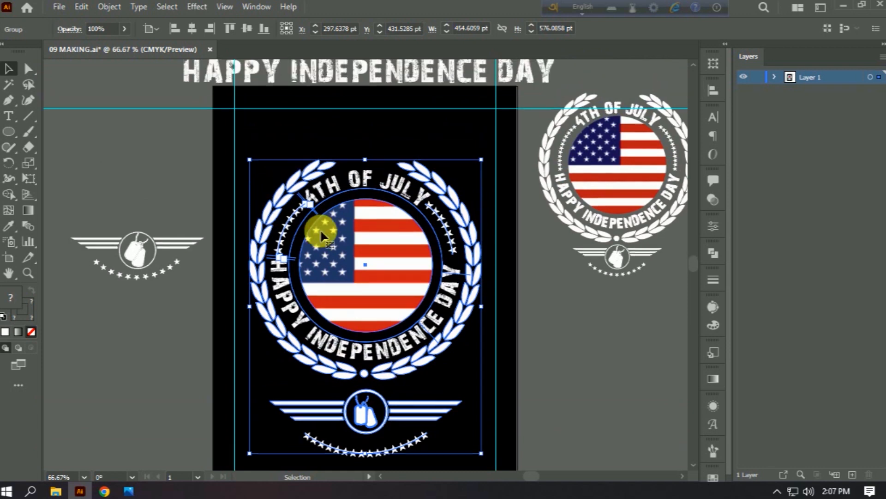
{"action": "left_click", "coordinate": [253, 29]}
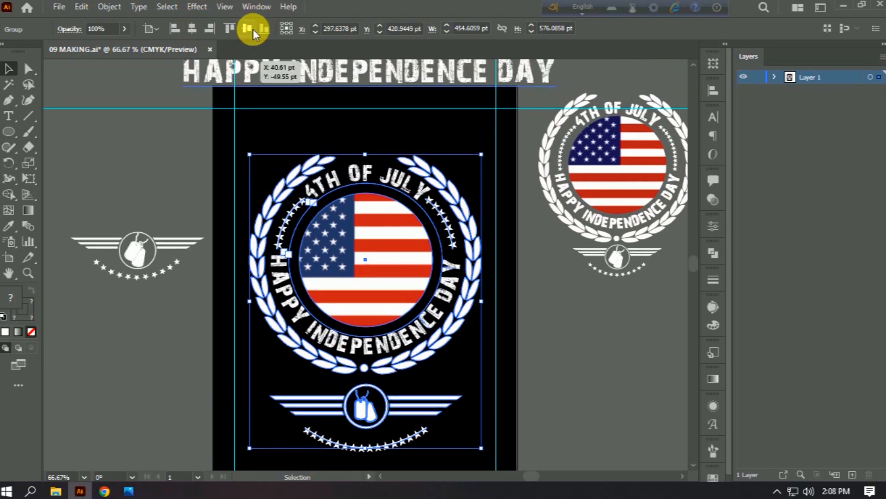
Expand the badge group's appearance, and expand its text and objects into editable shapes.
{"action": "left_click", "coordinate": [102, 7]}
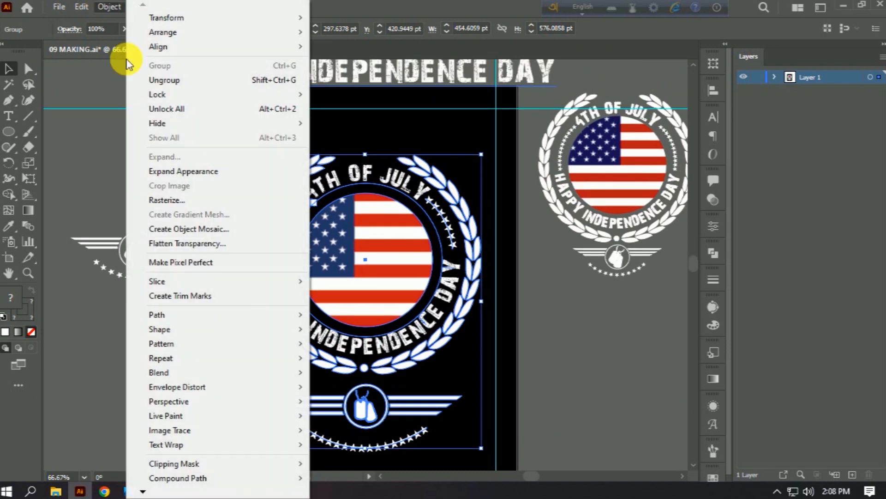
{"action": "left_click", "coordinate": [168, 170]}
{"action": "left_click", "coordinate": [102, 5]}
{"action": "left_click", "coordinate": [186, 158]}
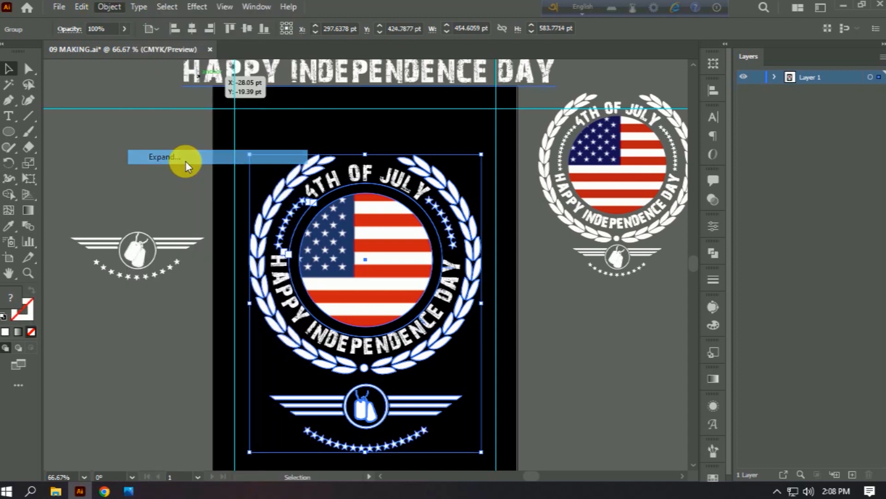
{"action": "left_click", "coordinate": [399, 317]}
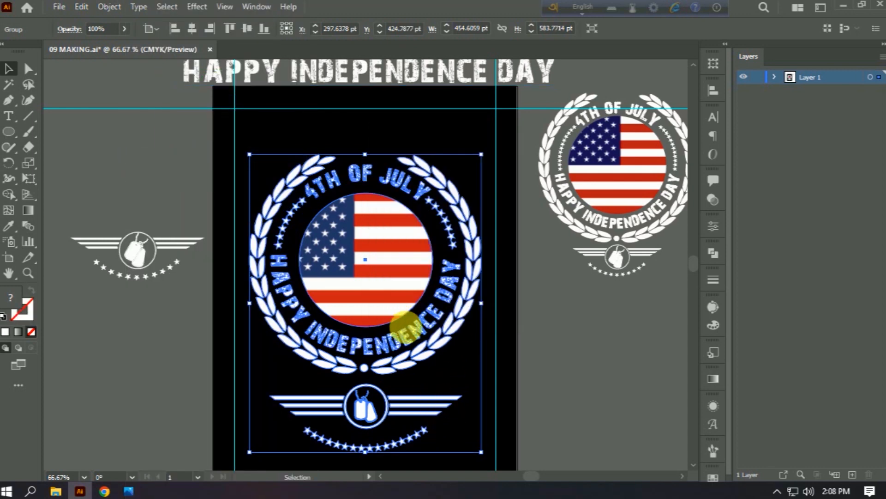
{"action": "left_click", "coordinate": [546, 343]}
Delete the spare winged emblem beside the artboard and select the HAPPY INDEPENDENCE DAY text above the artboard.
{"action": "scroll", "coordinate": [552, 342], "scroll_direction": "up", "scroll_amount": 2}
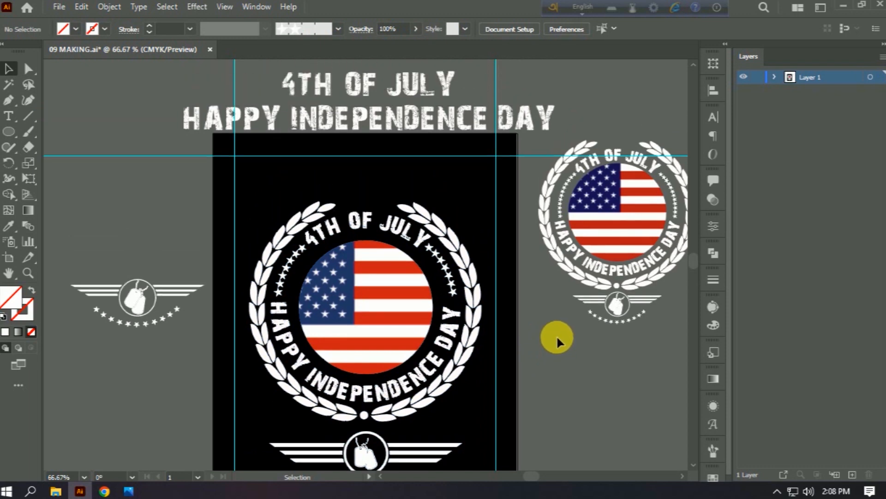
{"action": "scroll", "coordinate": [556, 336], "scroll_direction": "down", "scroll_amount": 3}
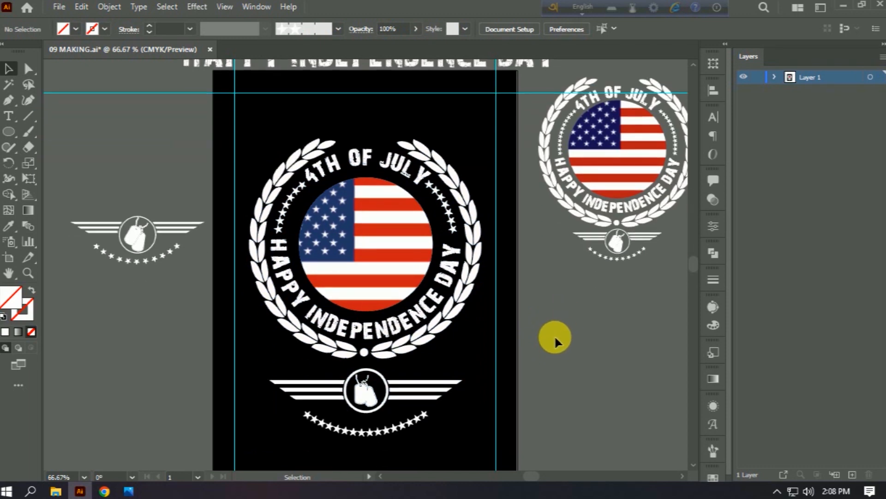
{"action": "scroll", "coordinate": [203, 229], "scroll_direction": "up", "scroll_amount": 2}
{"action": "scroll", "coordinate": [192, 253], "scroll_direction": "down", "scroll_amount": 1}
{"action": "scroll", "coordinate": [192, 253], "scroll_direction": "up", "scroll_amount": 2}
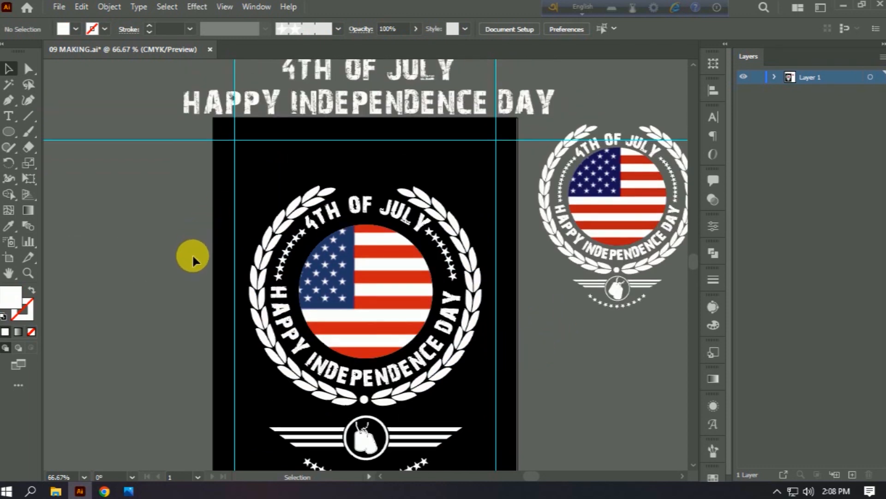
{"action": "left_click", "coordinate": [305, 121]}
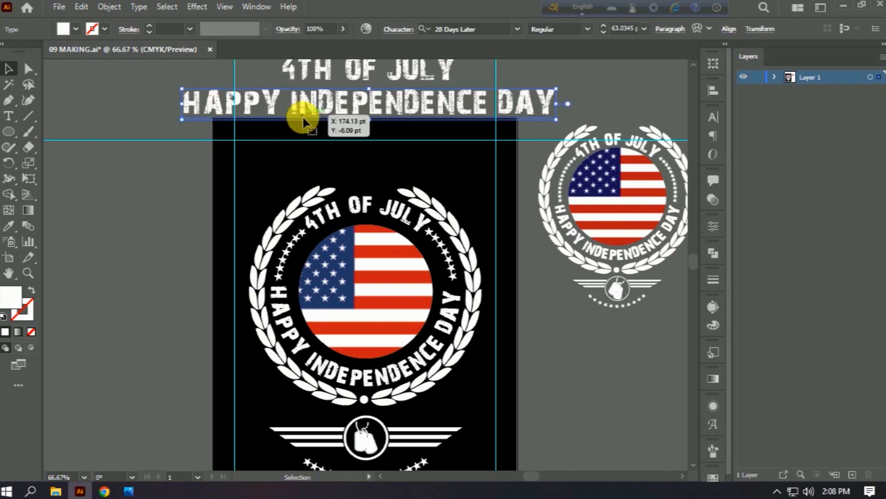